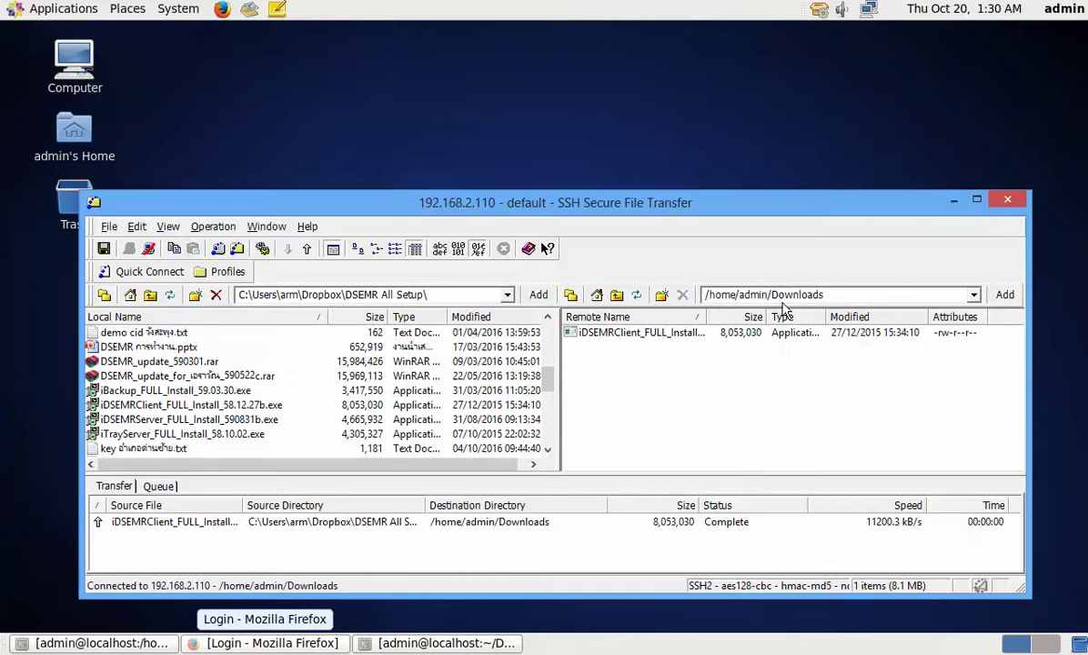
Confirm the installer upload to /home/admin/Downloads is Complete and minimize SSH Secure File Transfer.
click(770, 296)
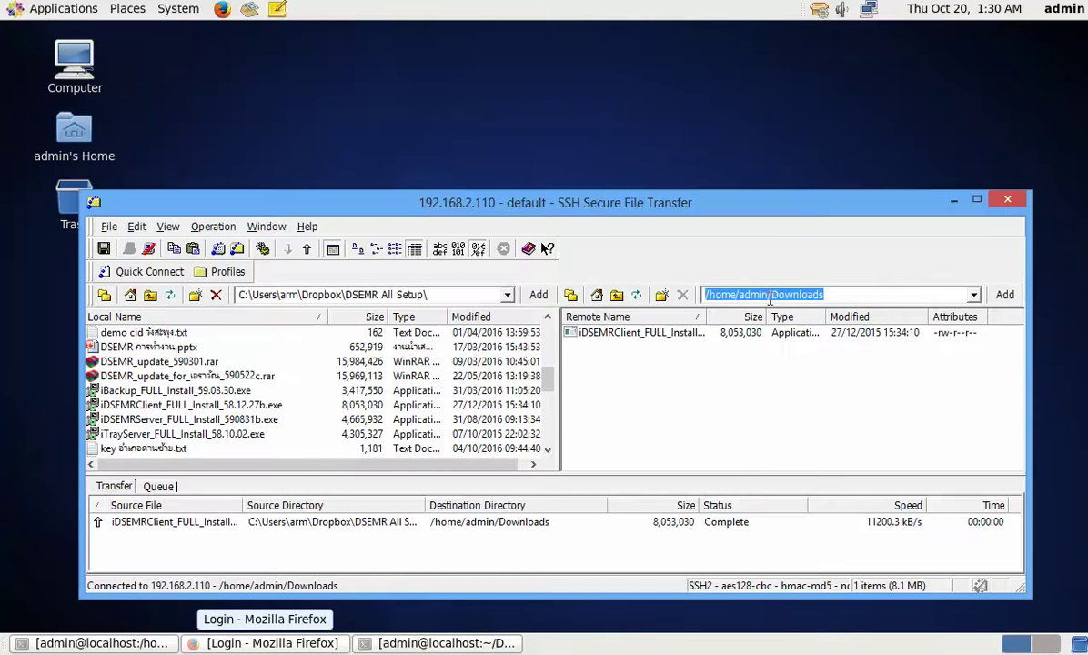
drag(769, 297, 831, 294)
key(ctrl+a)
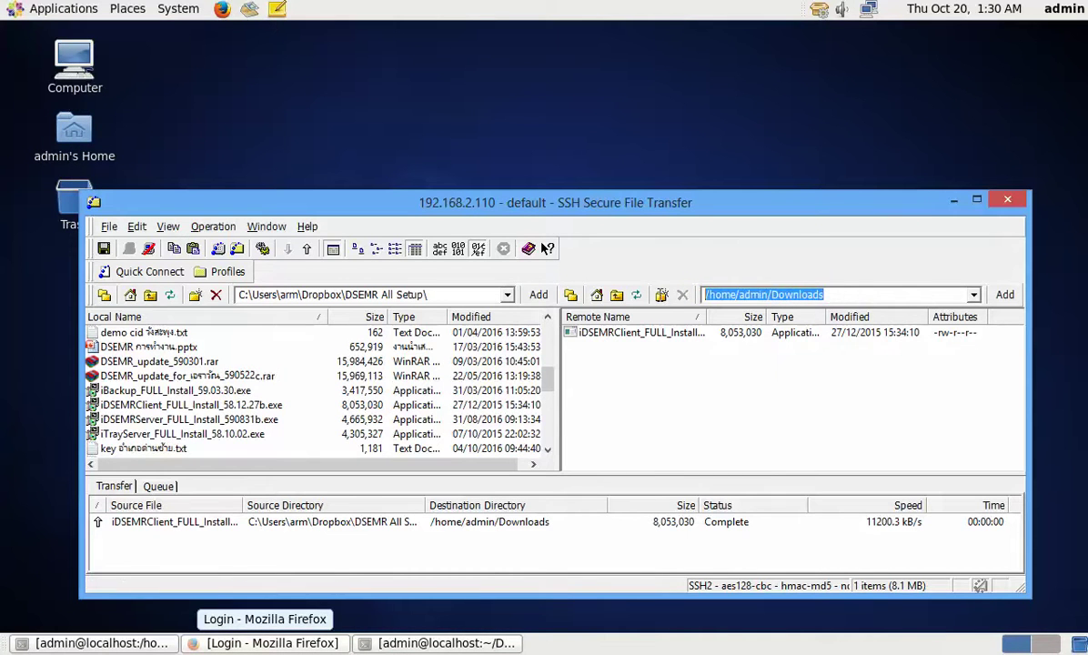
click(953, 200)
click(85, 141)
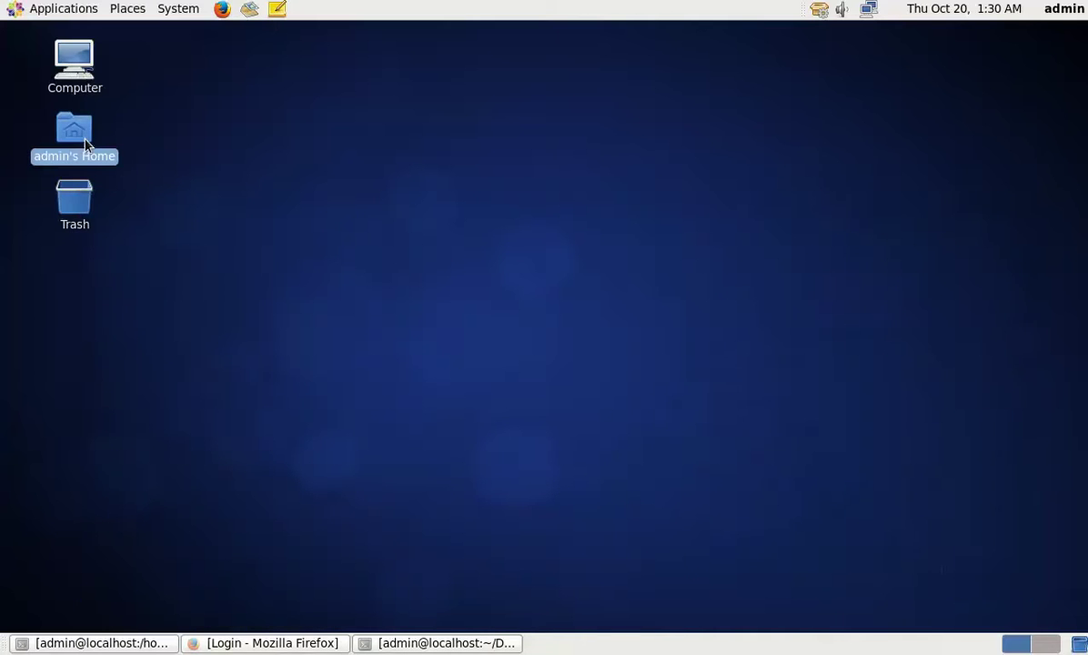
Browse admin's Home to the Downloads folder and select the iDSEMRClient installer.
right_click(84, 141)
key(Escape)
double_click(104, 156)
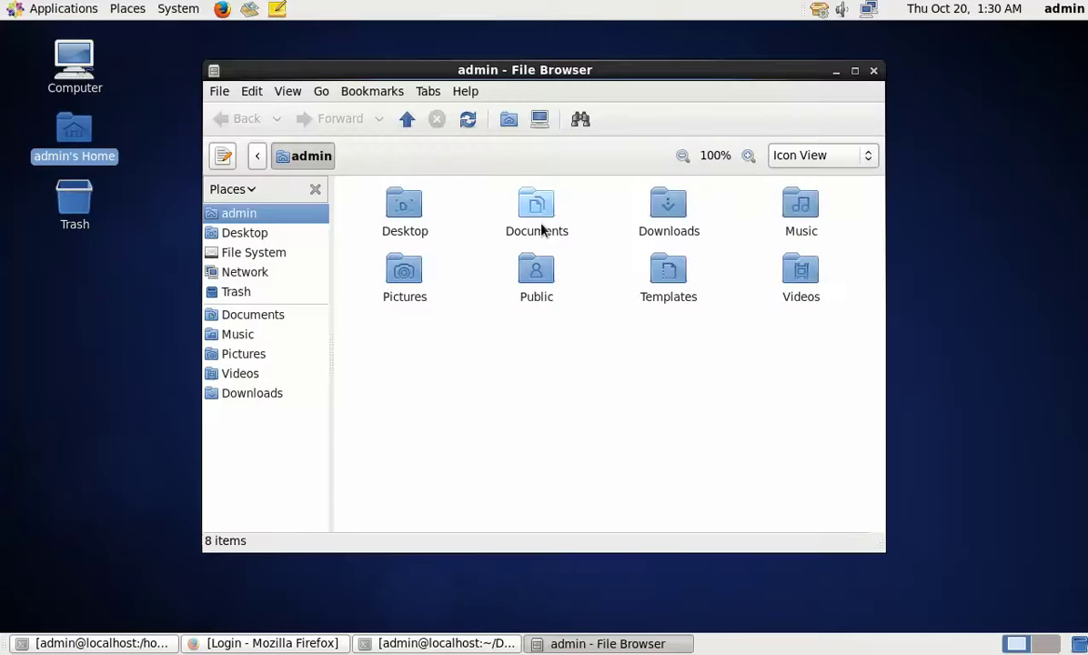
click(253, 314)
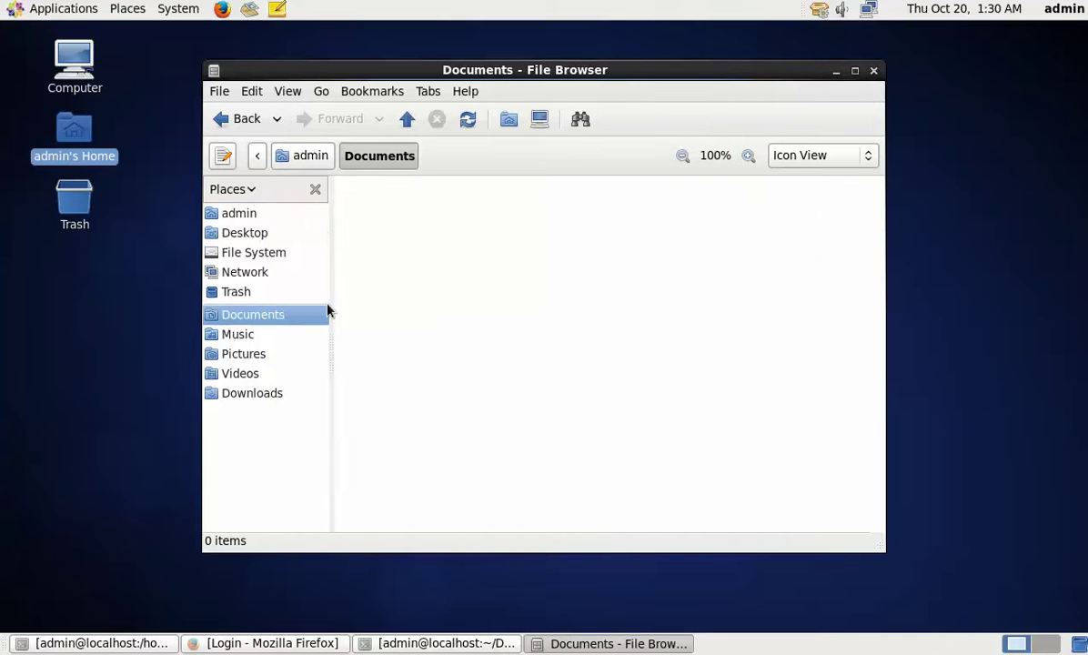
click(261, 355)
click(261, 391)
click(400, 274)
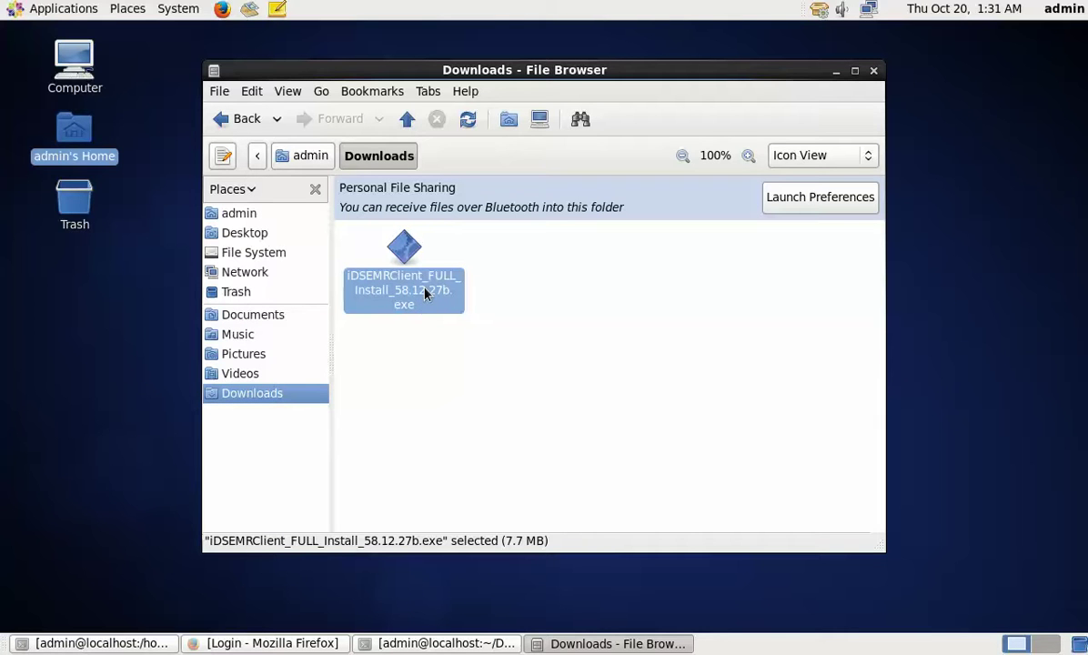
Set the installer's Open With application to Wine Windows Program Loader in Properties.
right_click(423, 292)
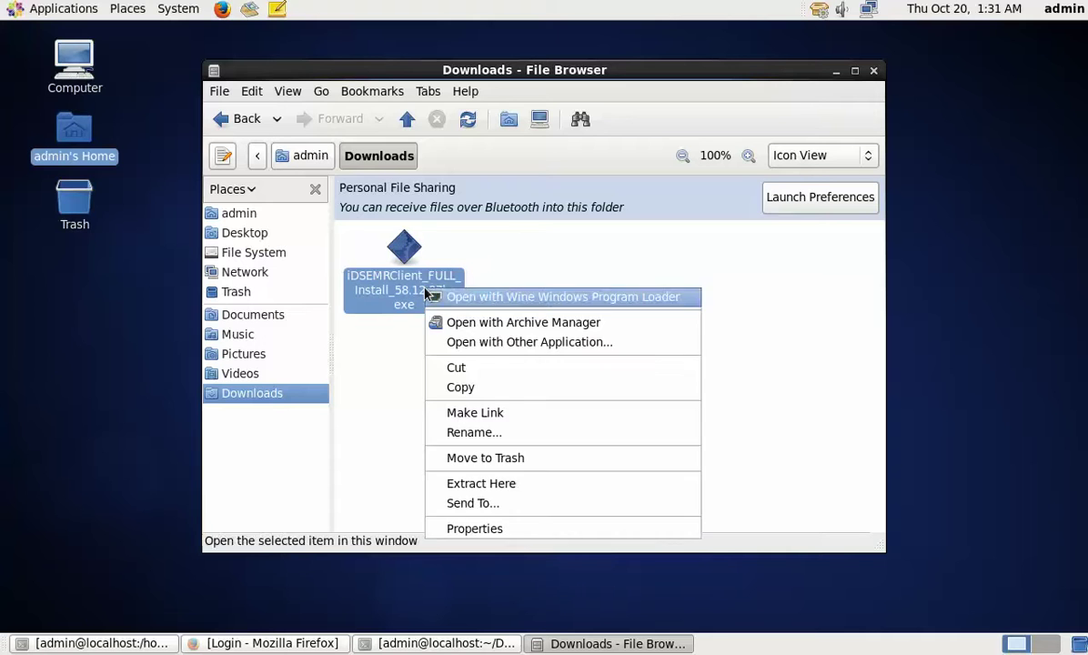
click(511, 531)
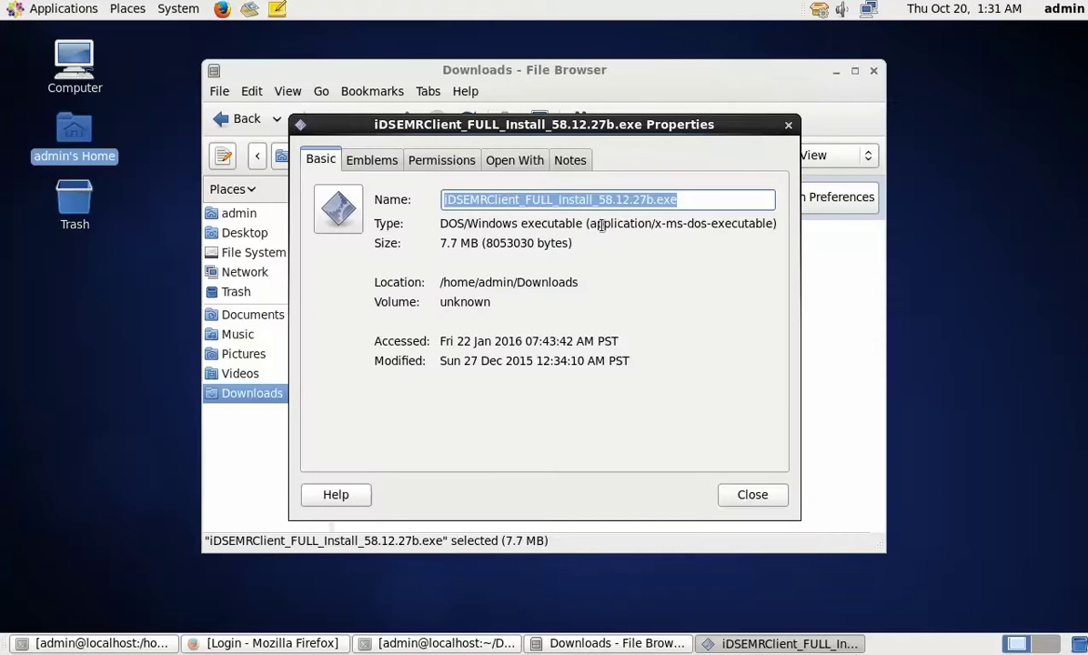
click(511, 159)
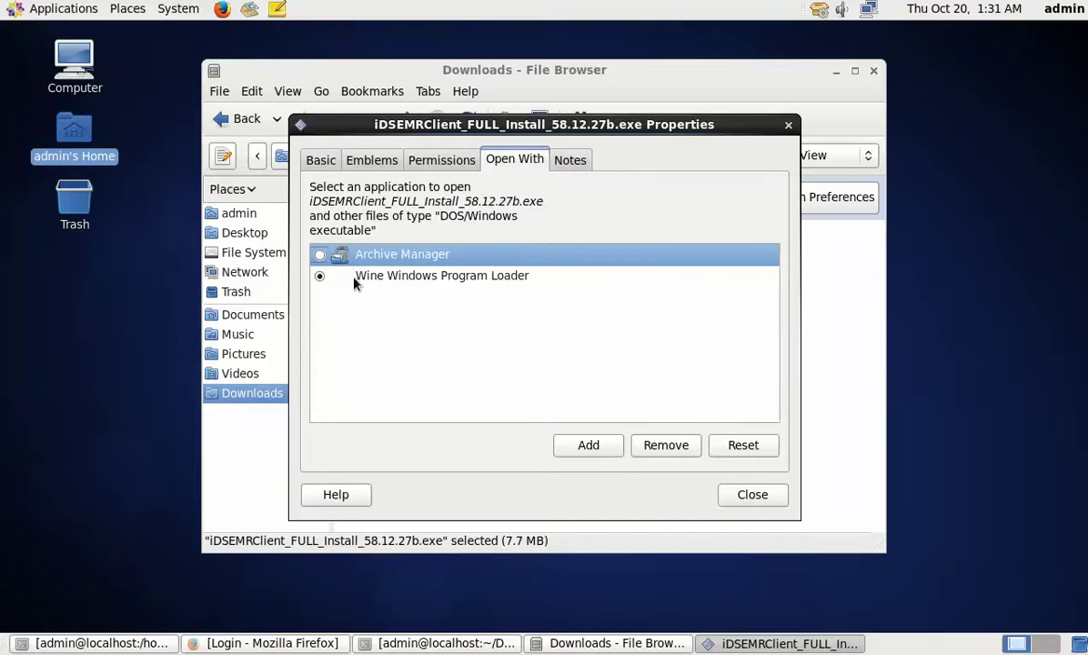
click(416, 276)
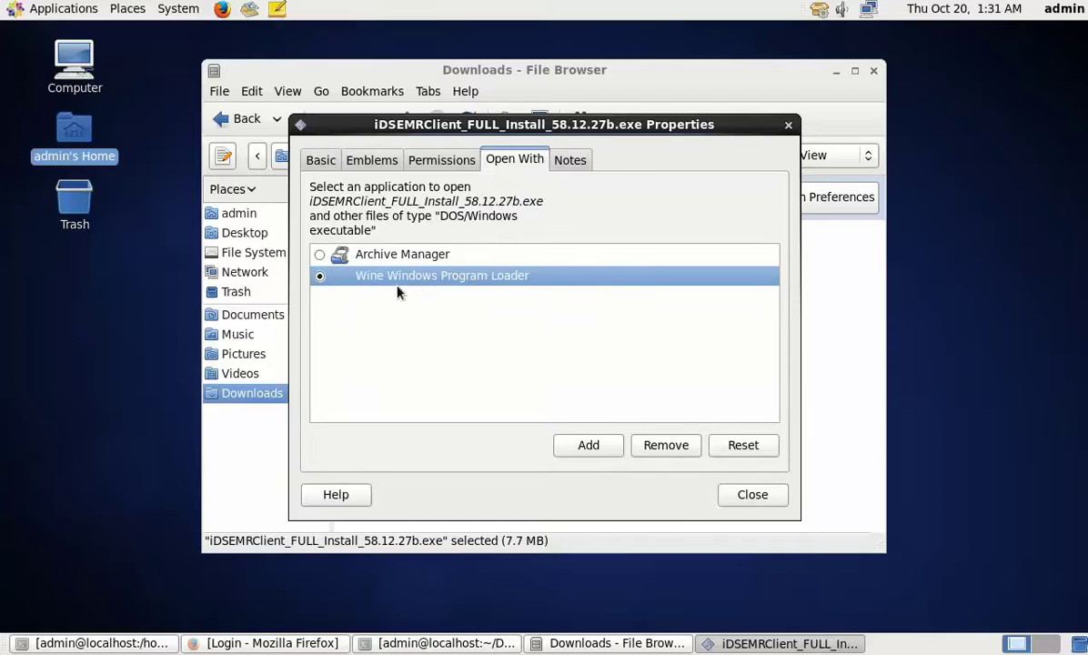
click(769, 500)
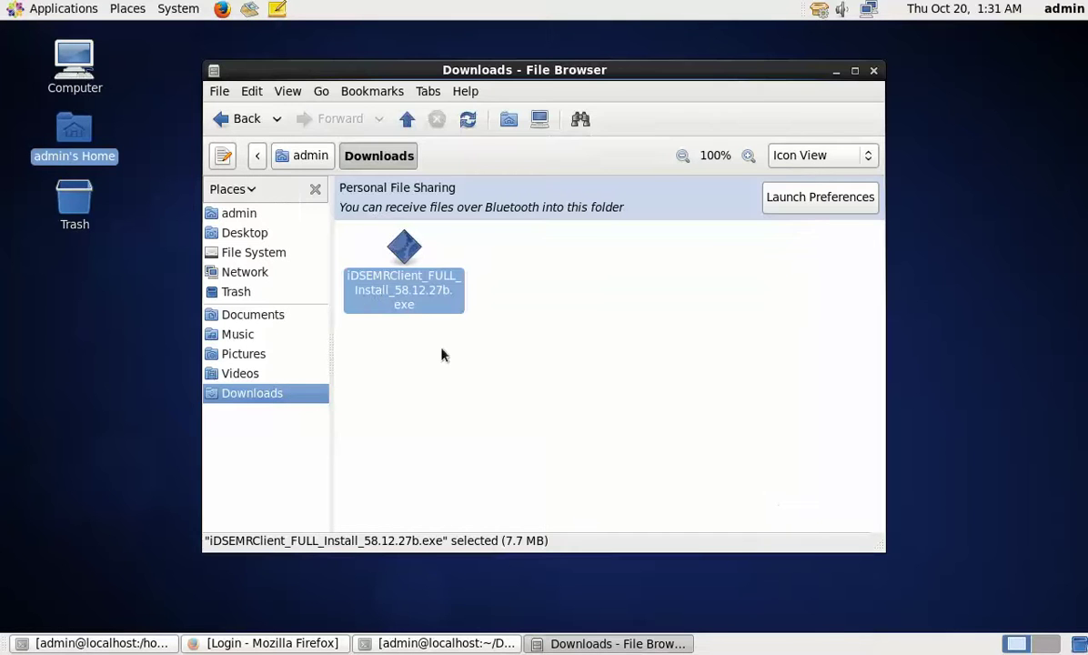
Install iDSEMRClient 58.12.27 under Wine, closing the launched iTreatment window and the finished installer.
double_click(412, 284)
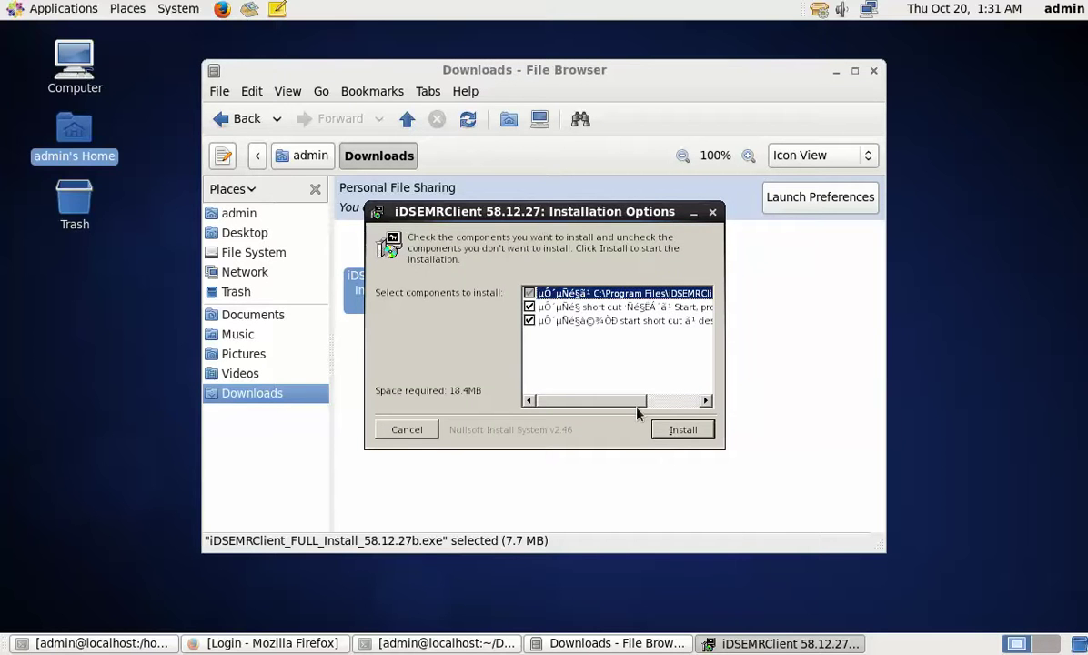
click(686, 432)
click(684, 433)
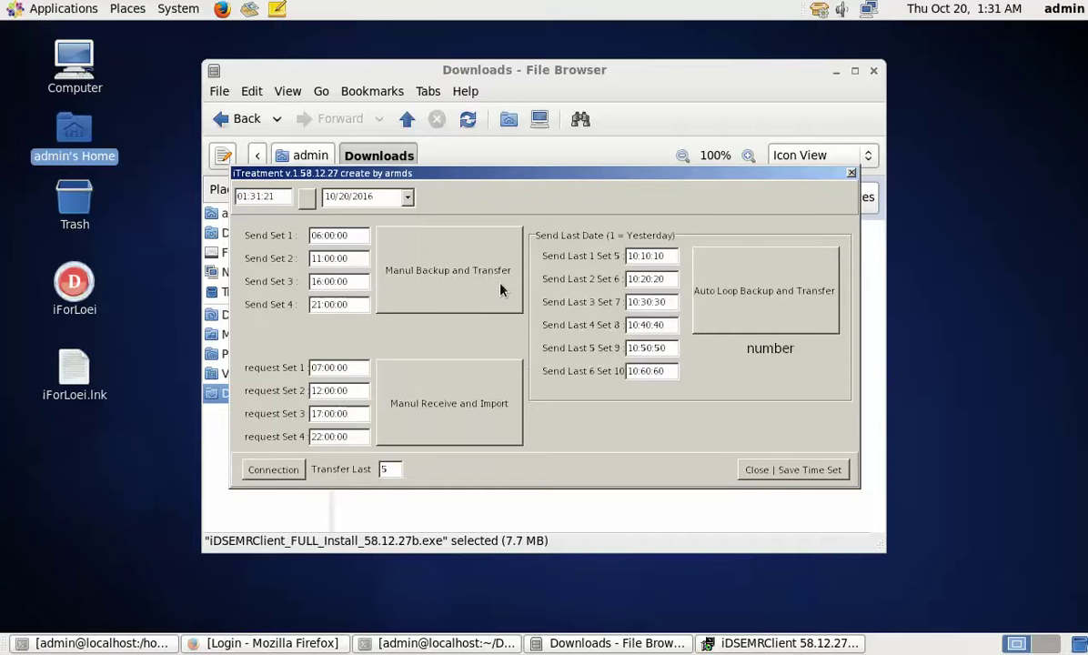
click(775, 466)
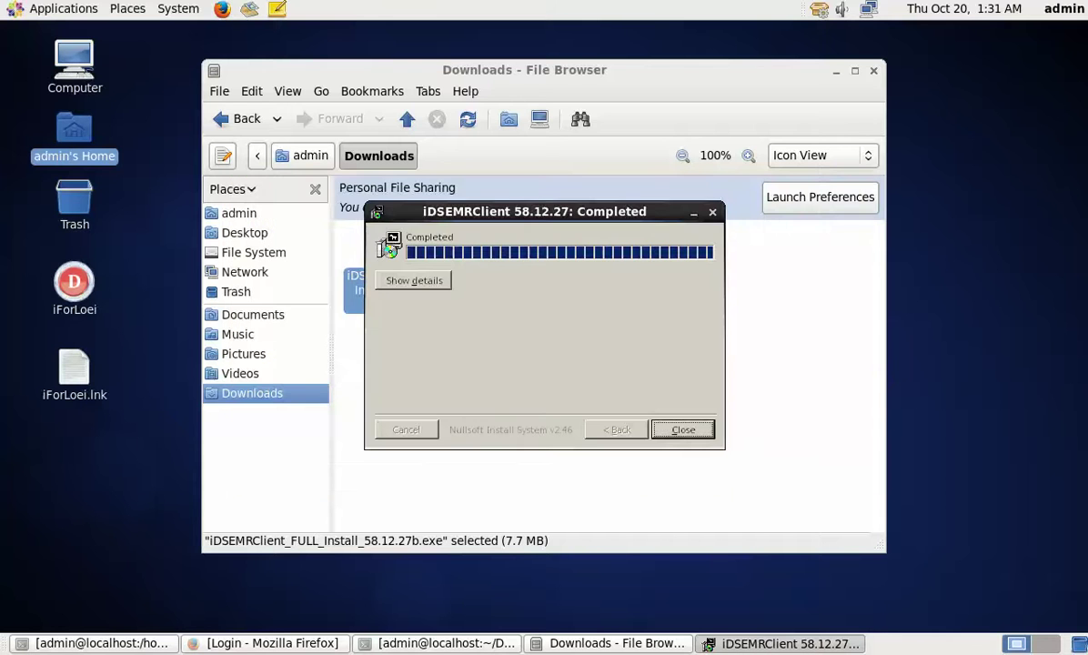
click(685, 433)
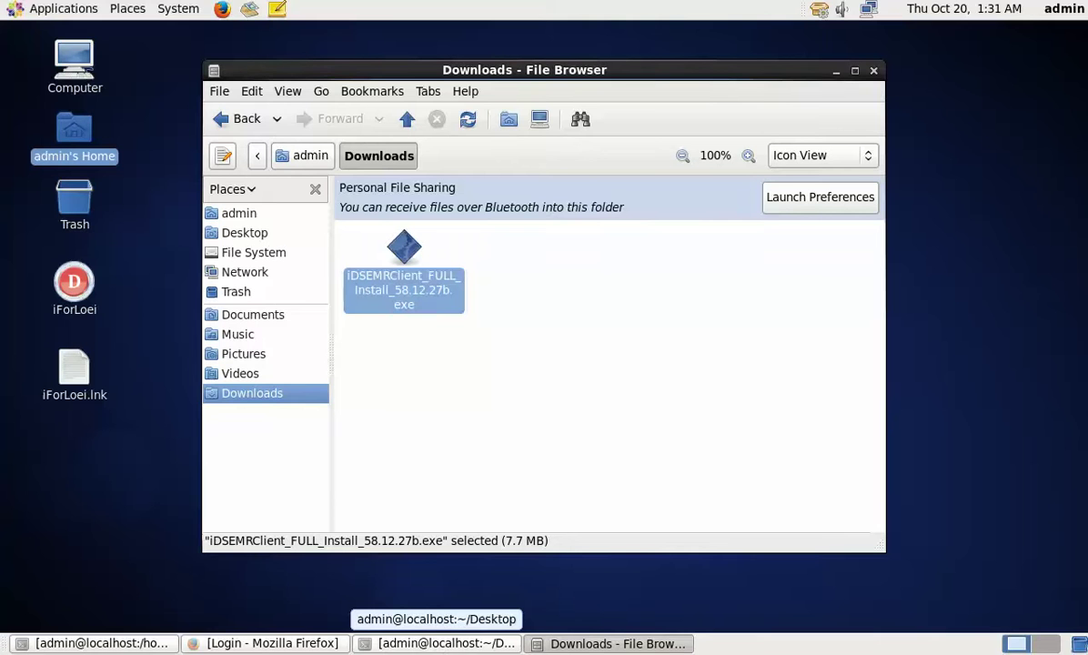
Upload XEDSBTF-WIN32.ini to /home/admin/Downloads and close SSH Secure File Transfer.
click(436, 642)
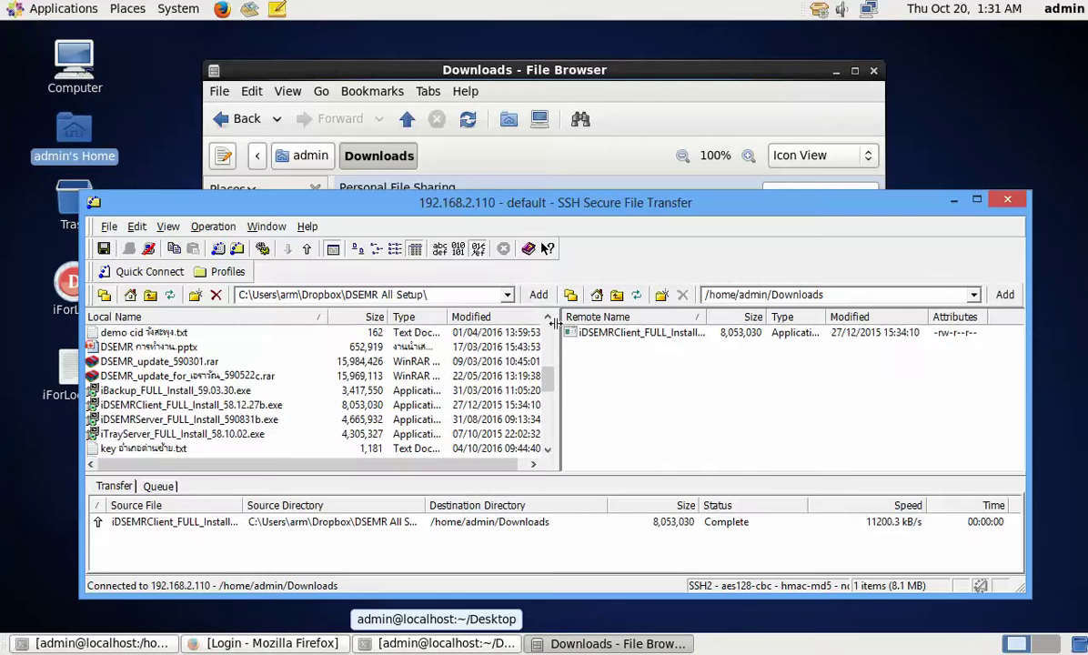
click(207, 434)
scroll(195, 436, down, 4)
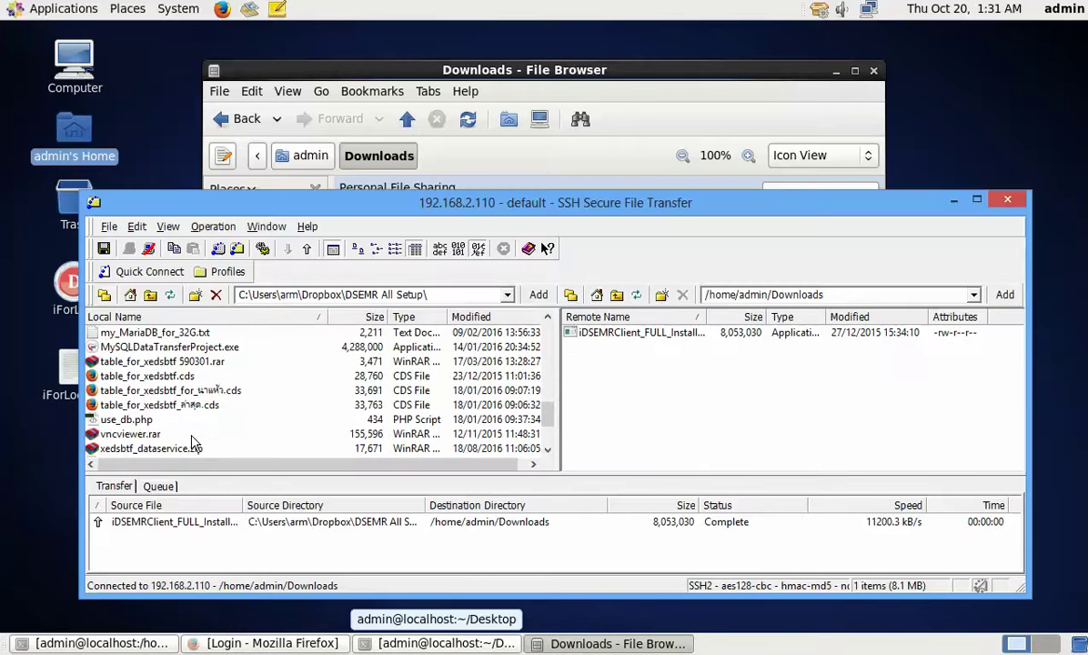
scroll(181, 414, down, 2)
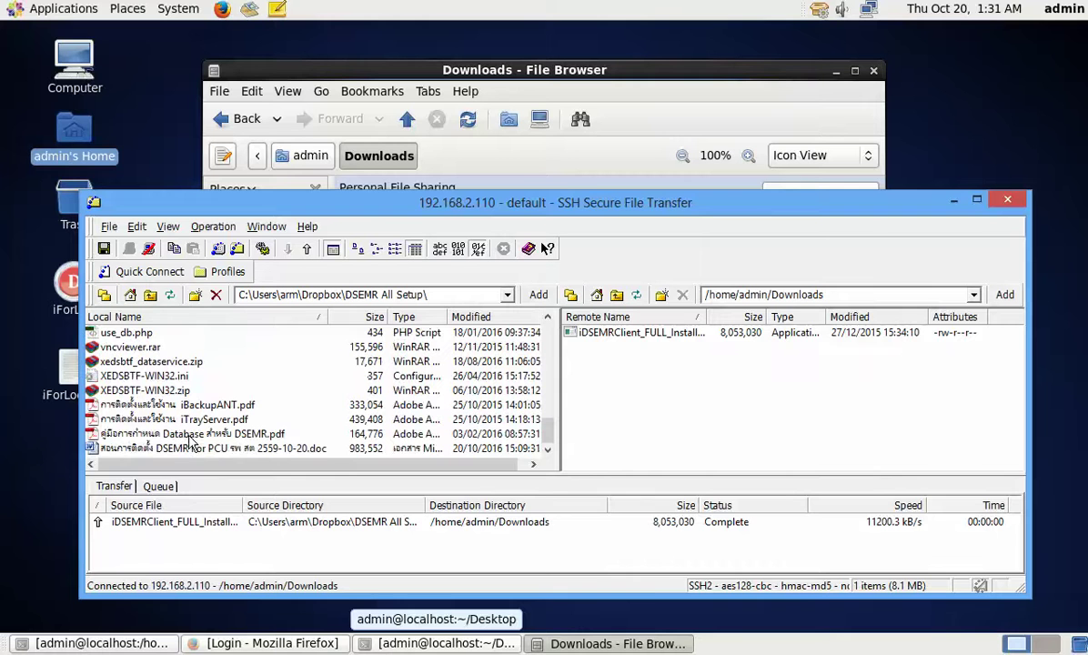
click(165, 377)
right_click(169, 382)
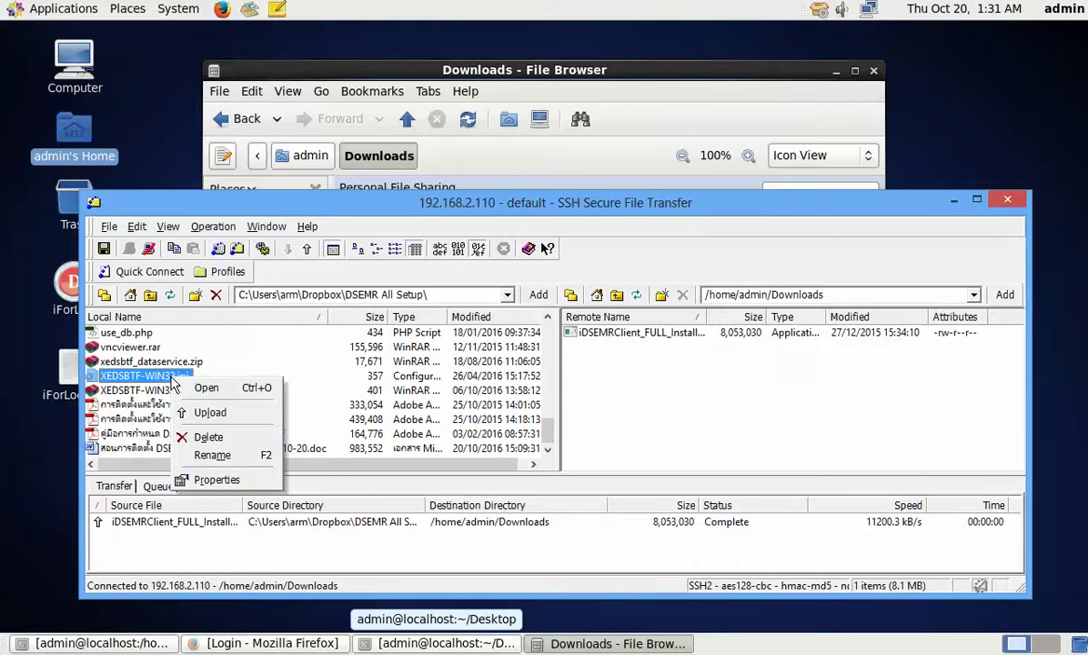
click(209, 411)
click(1007, 199)
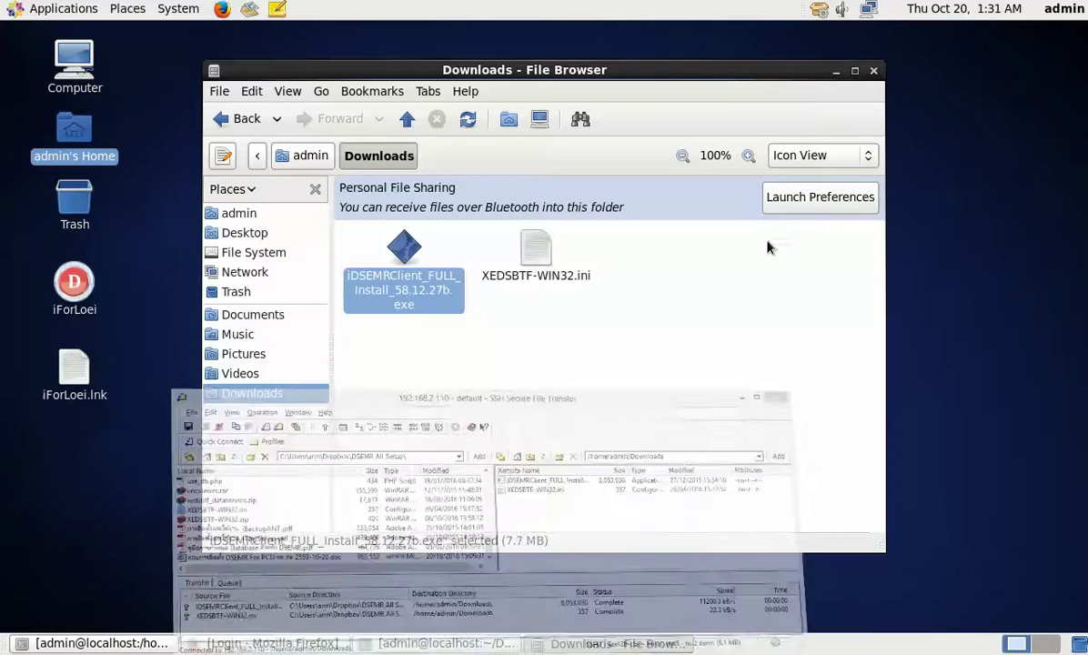
Copy XEDSBTF-WIN32.ini from Downloads and open admin's Home in a second window.
click(539, 255)
right_click(541, 256)
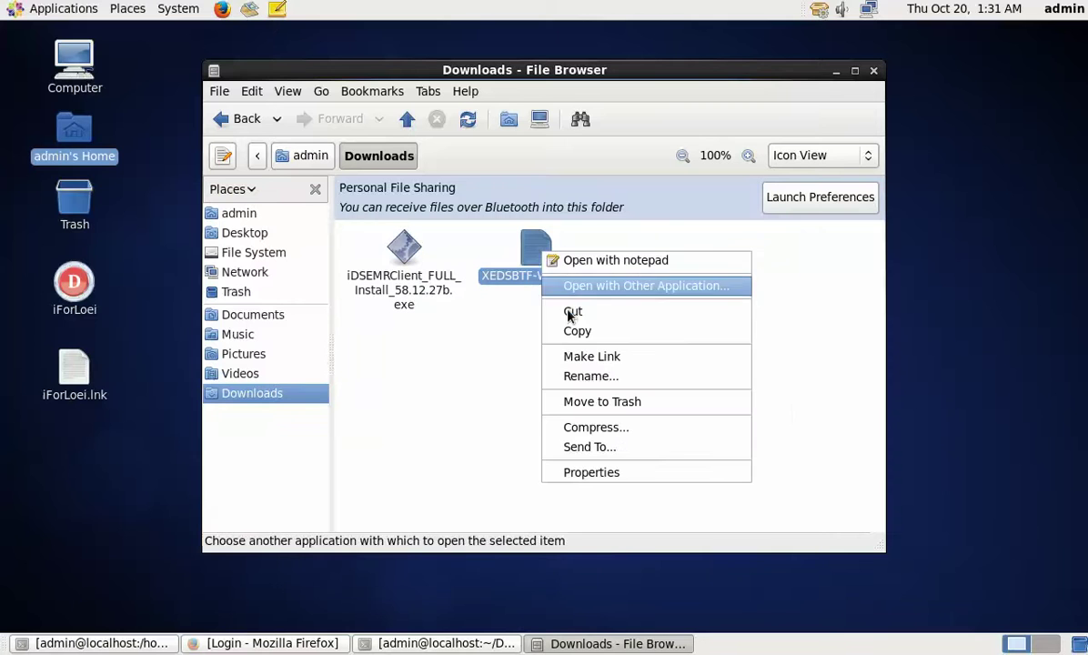
click(582, 333)
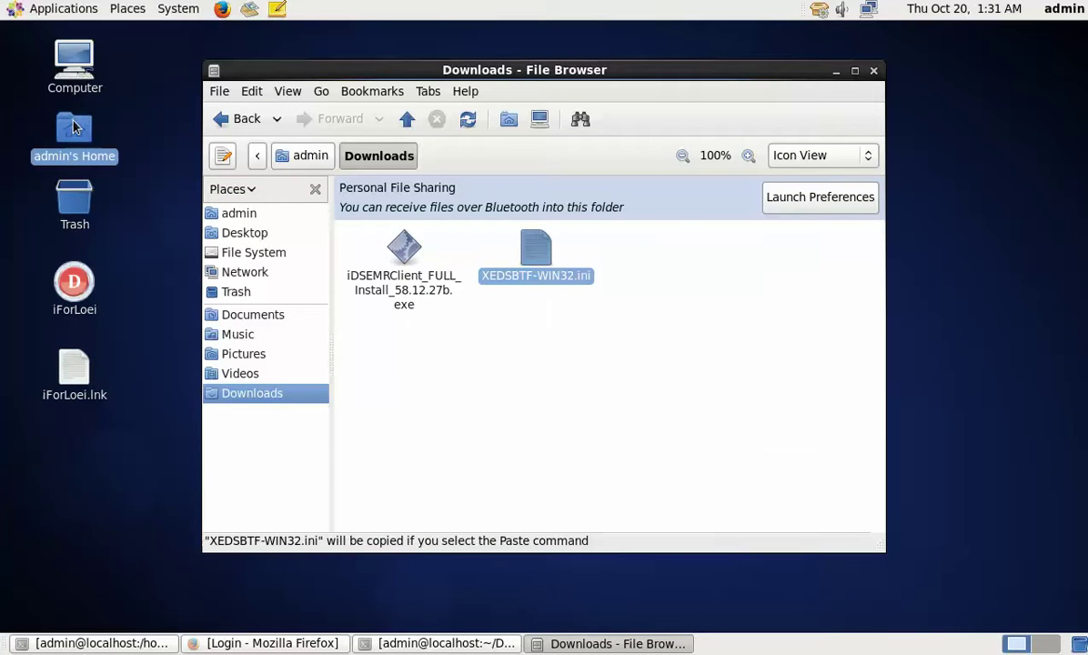
right_click(81, 128)
click(100, 153)
drag(355, 42, 694, 152)
Navigate to /home/admin/.wine/drive_c/users/Public/Application Data.
text(/)
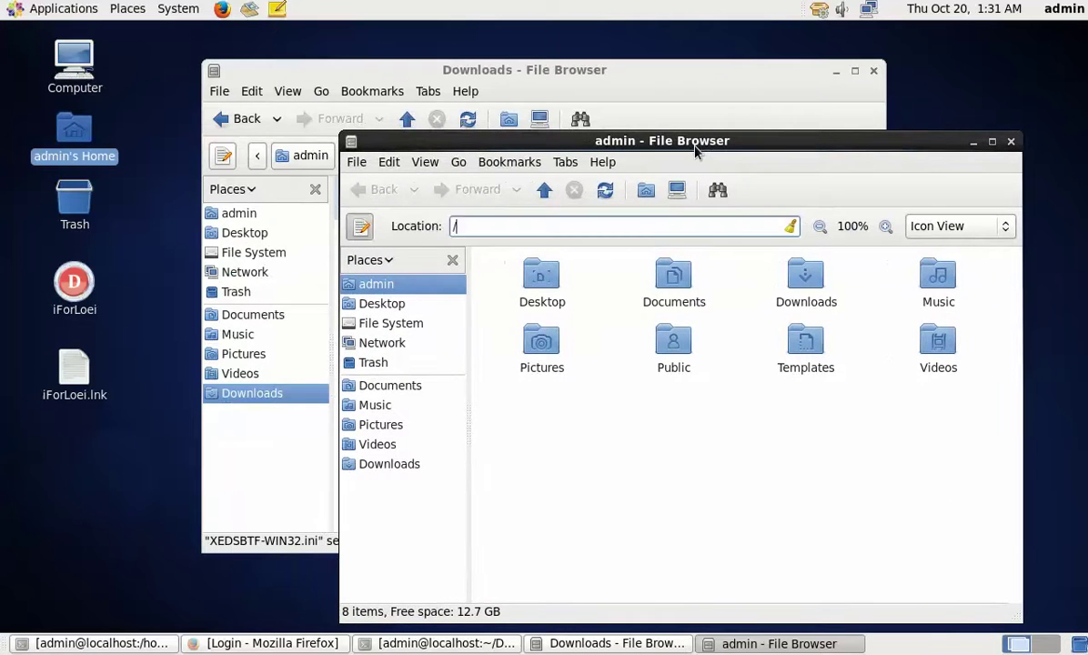
text(home/)
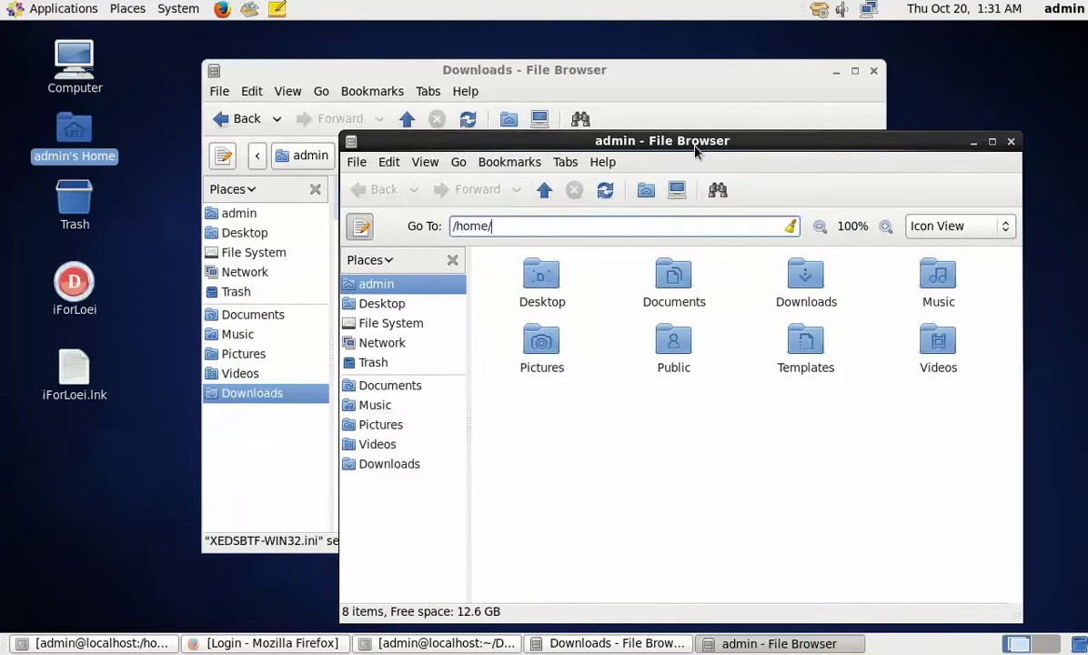
text(admin/.wine/drive_c/)
key(Return)
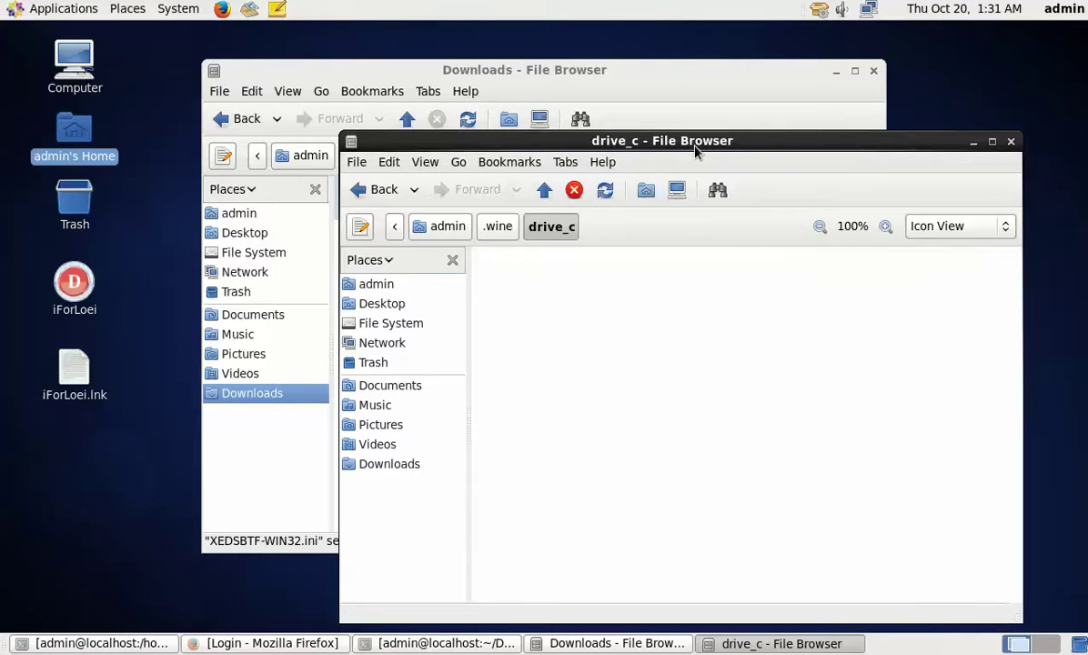
double_click(806, 278)
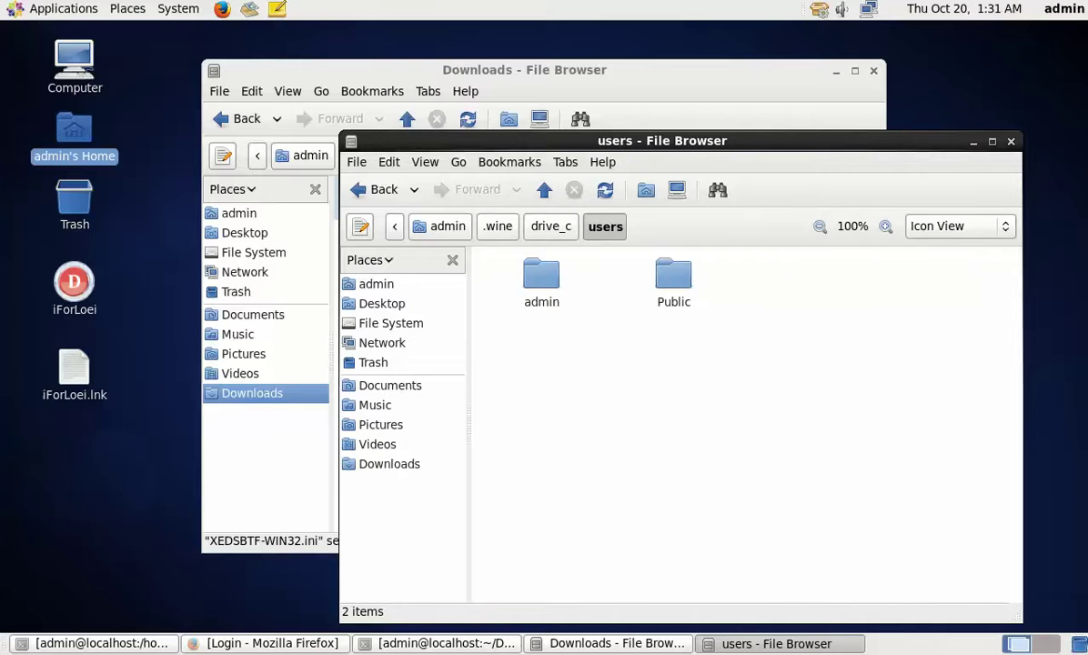
double_click(672, 278)
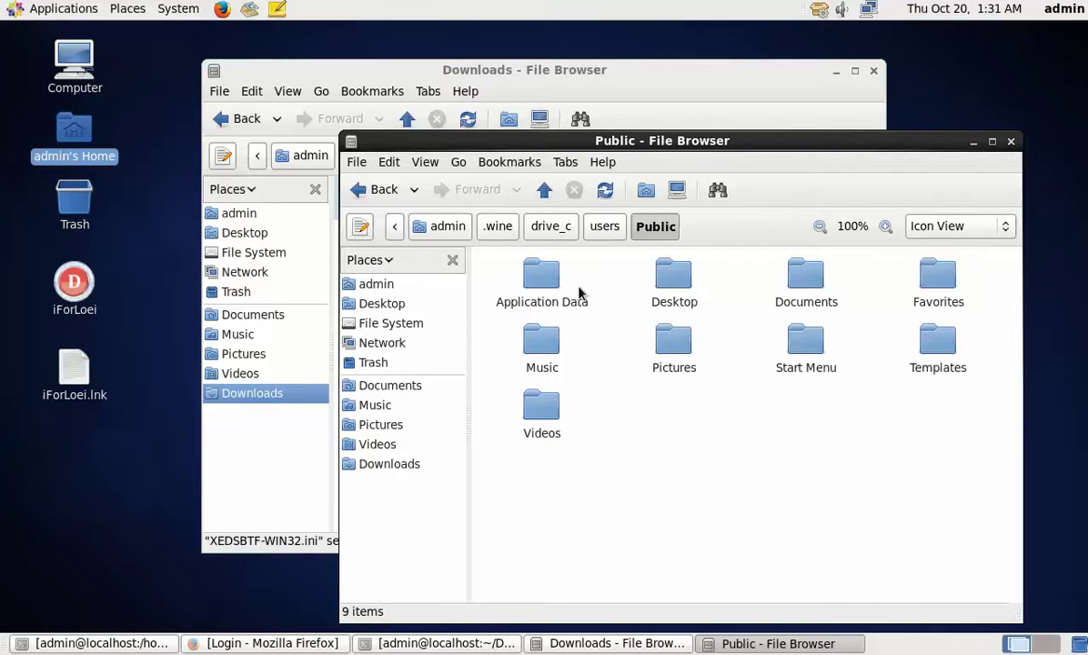
double_click(542, 278)
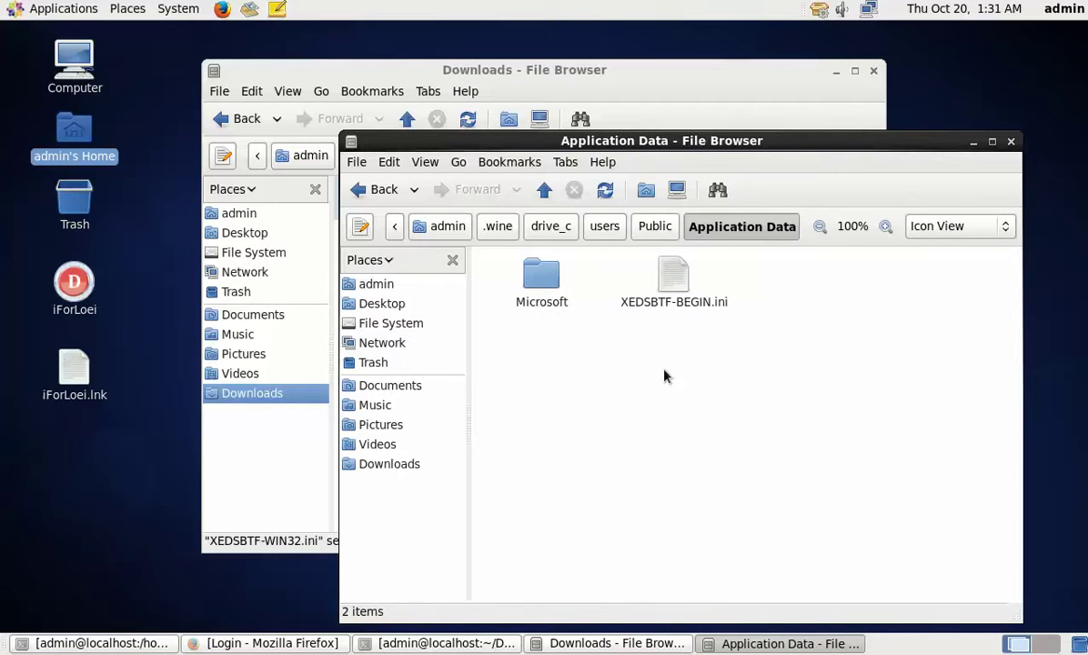
Paste XEDSBTF-WIN32.ini beside XEDSBTF-BEGIN.ini, then minimise both File Browser windows.
right_click(665, 371)
click(702, 495)
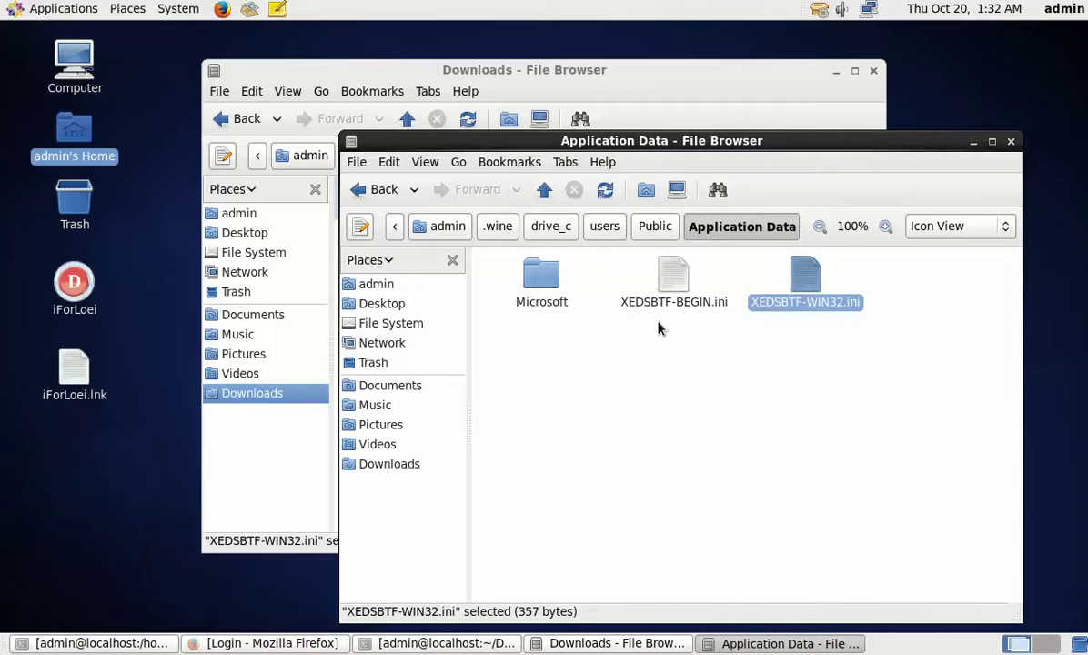
click(699, 305)
click(772, 301)
click(705, 282)
click(772, 295)
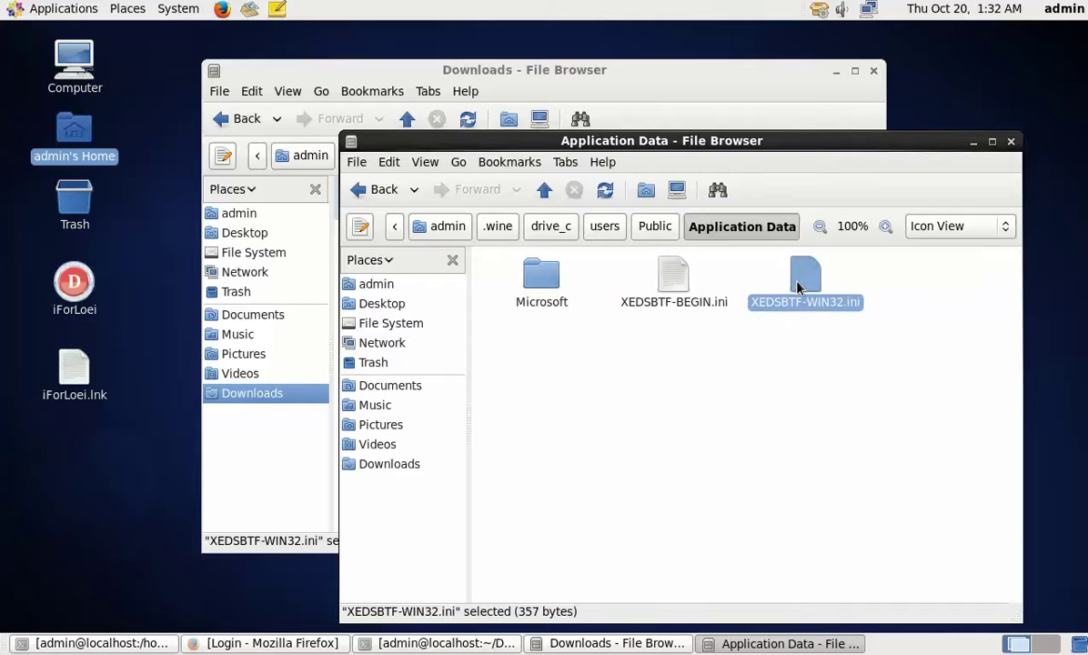
click(973, 141)
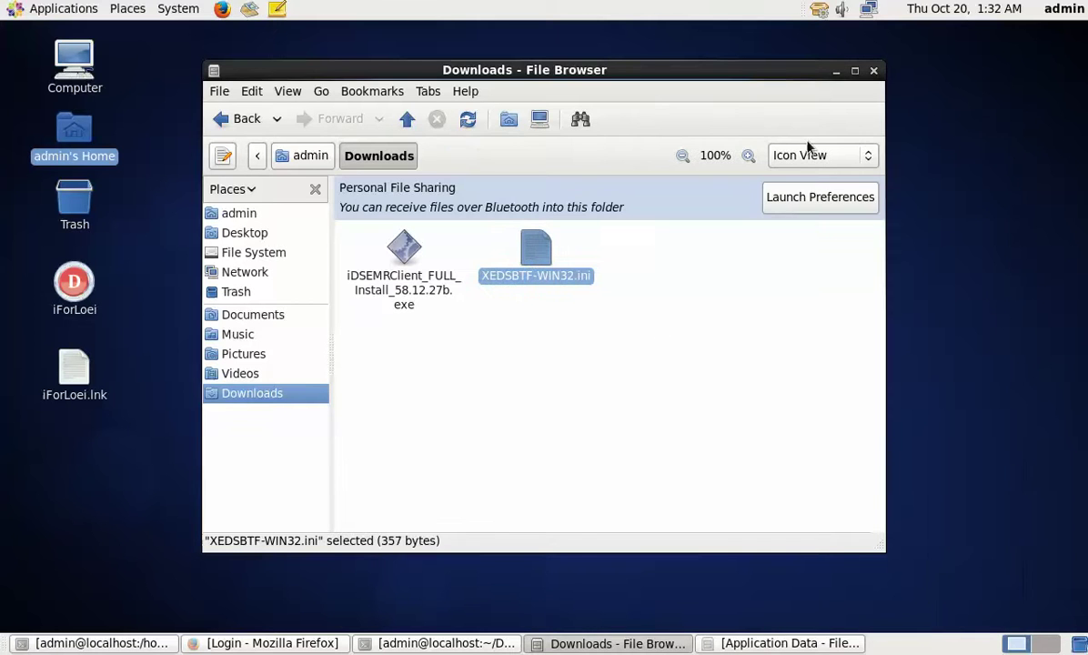
click(837, 72)
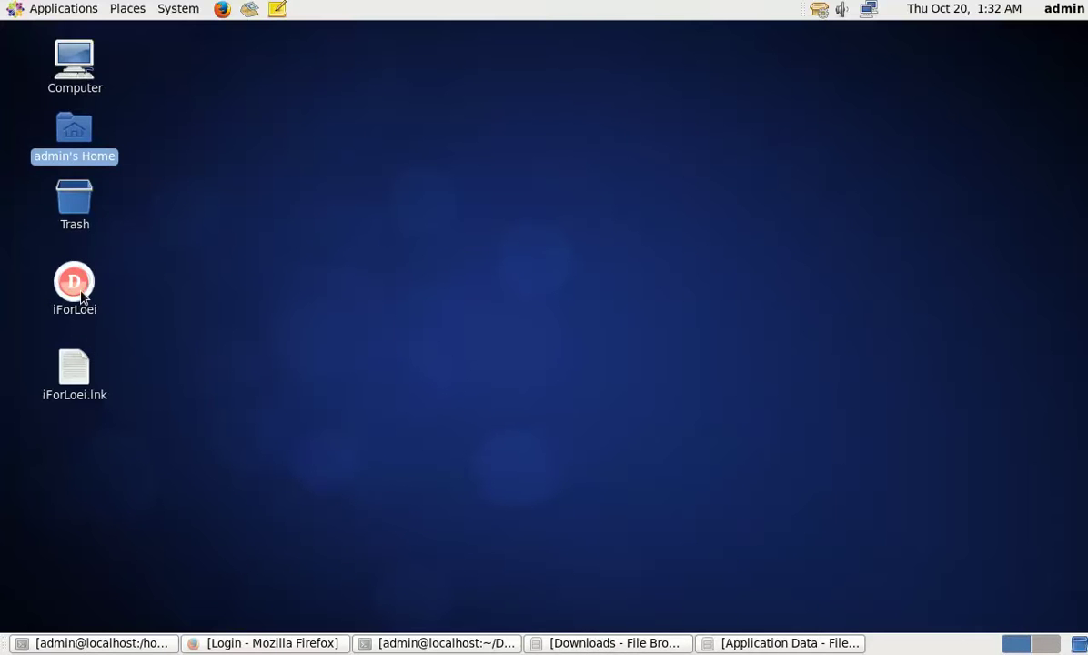
Launch iForLoei from the desktop and open its XEDSBTF Connection settings.
double_click(81, 296)
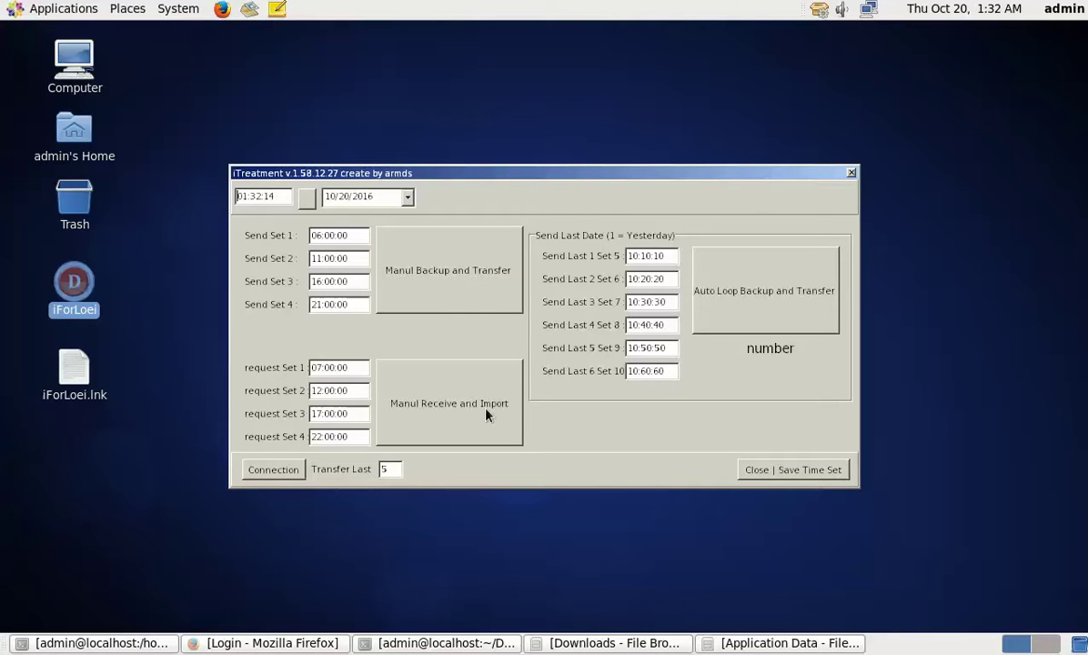
click(275, 470)
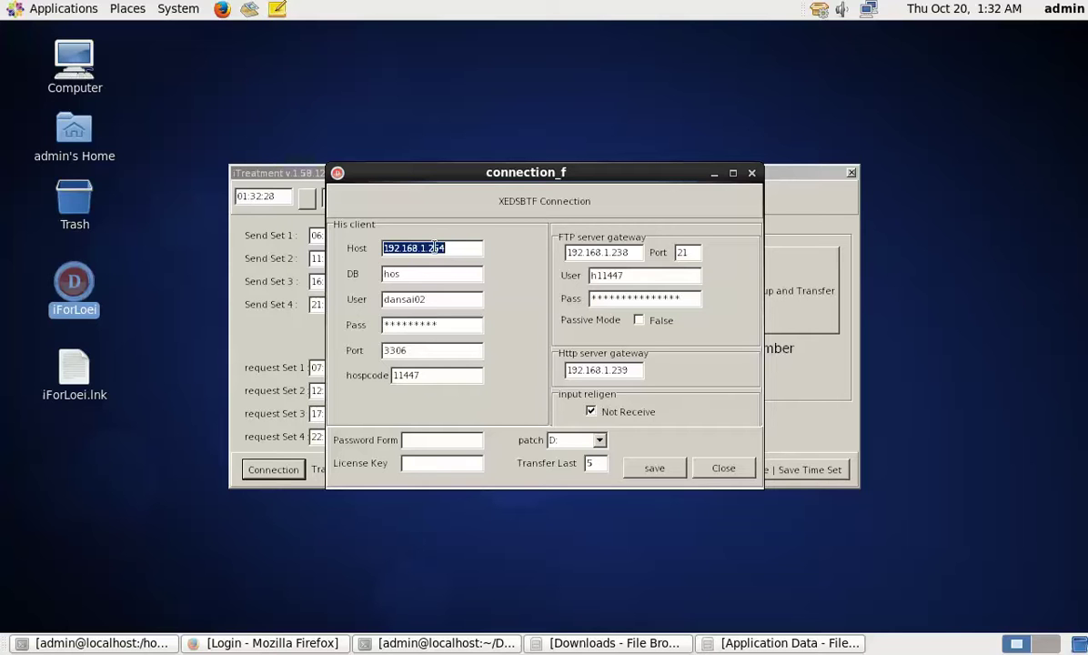
drag(434, 246, 450, 248)
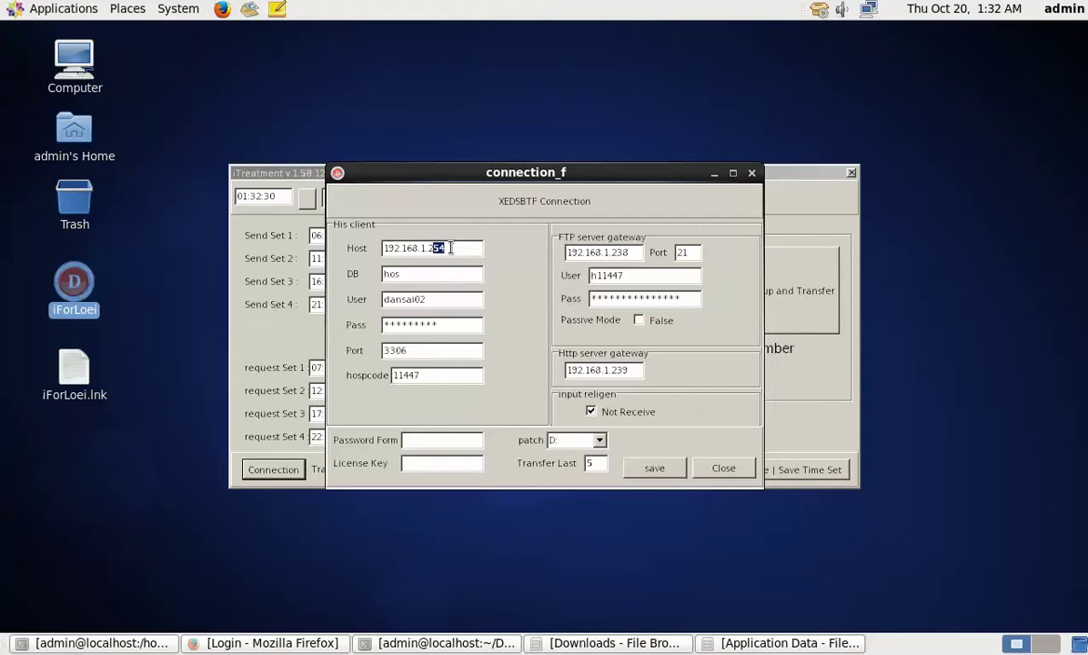
text(38)
key(Tab)
key(Tab)
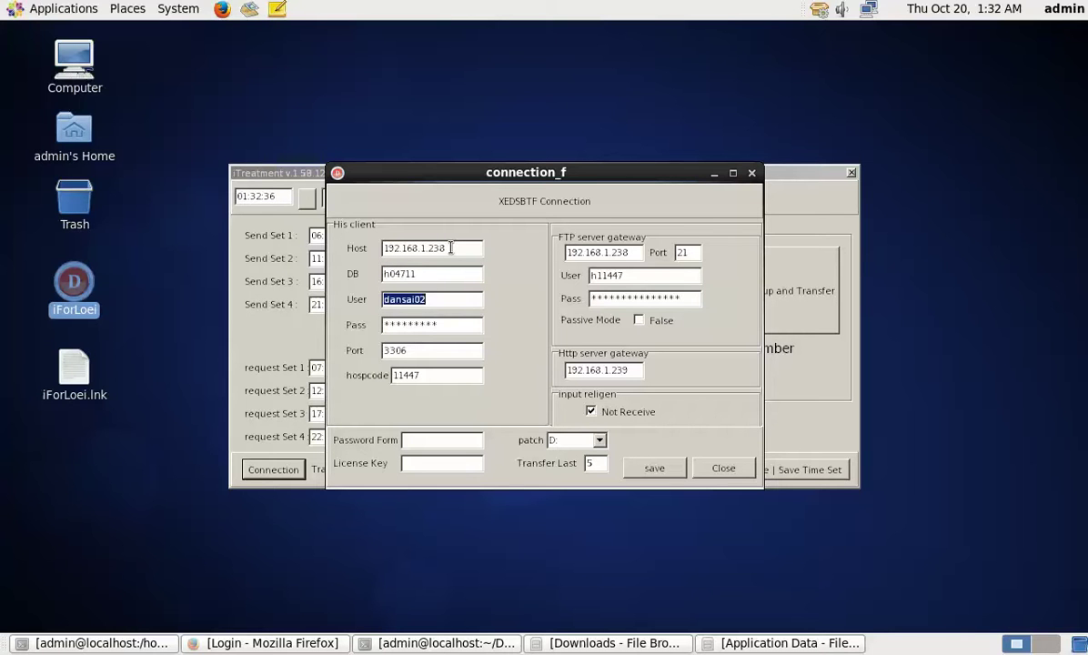
text(dansaihospital)
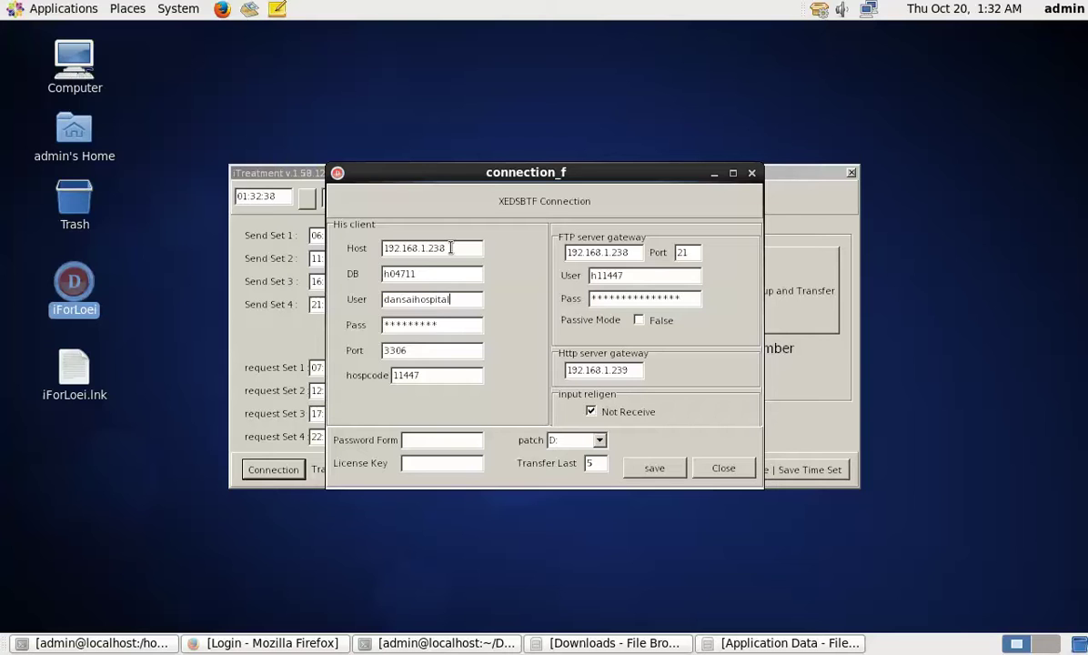
key(Tab)
text(***************)
key(Tab)
key(Tab)
text(04711)
Change the FTP server gateway host to 192.168.2.191 and enter the new FTP user and password.
double_click(642, 253)
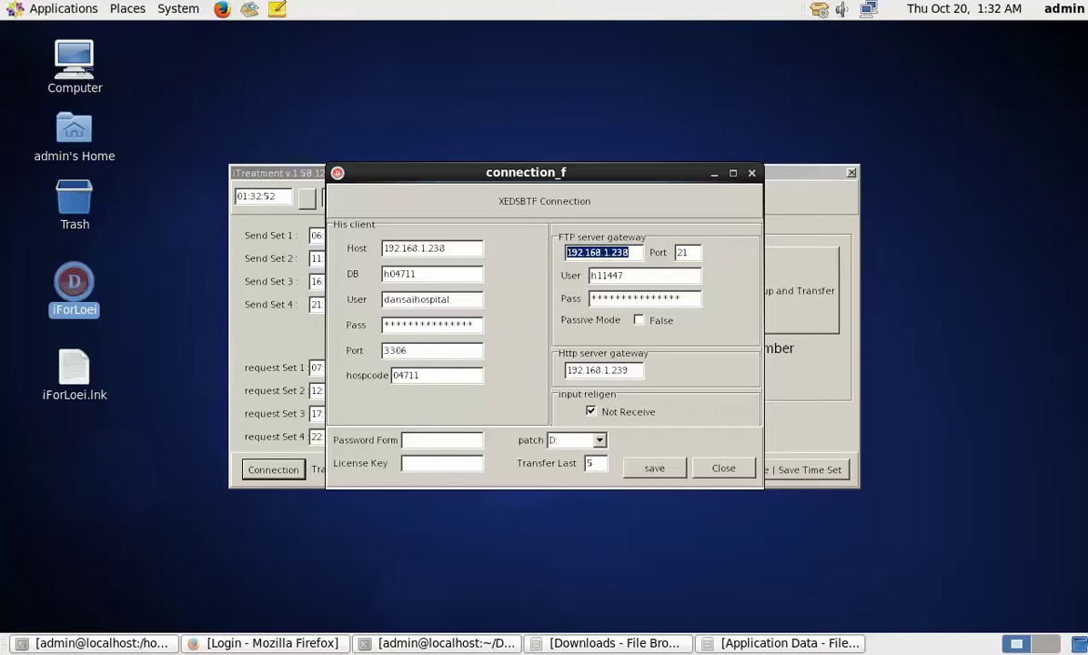
key(BackSpace)
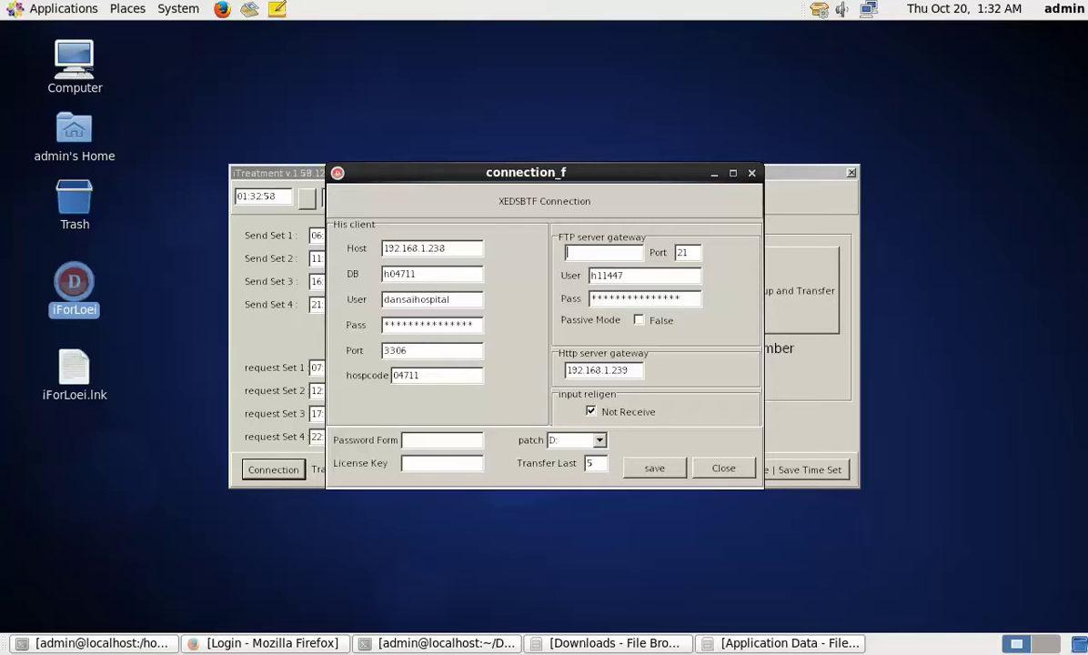
key(Tab)
key(Tab)
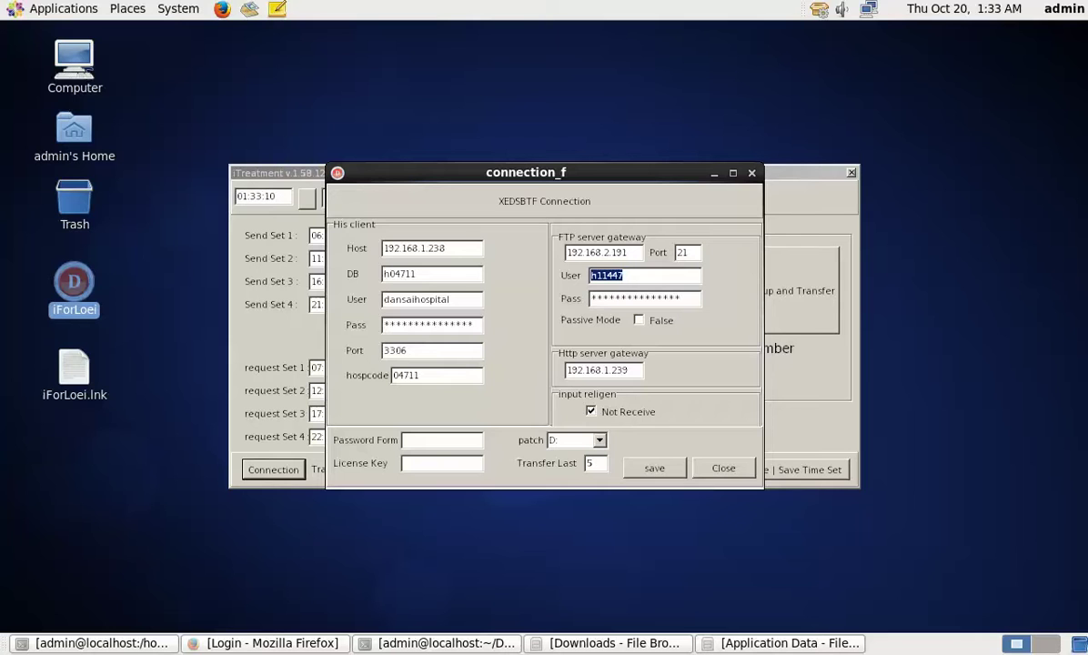
key(Tab)
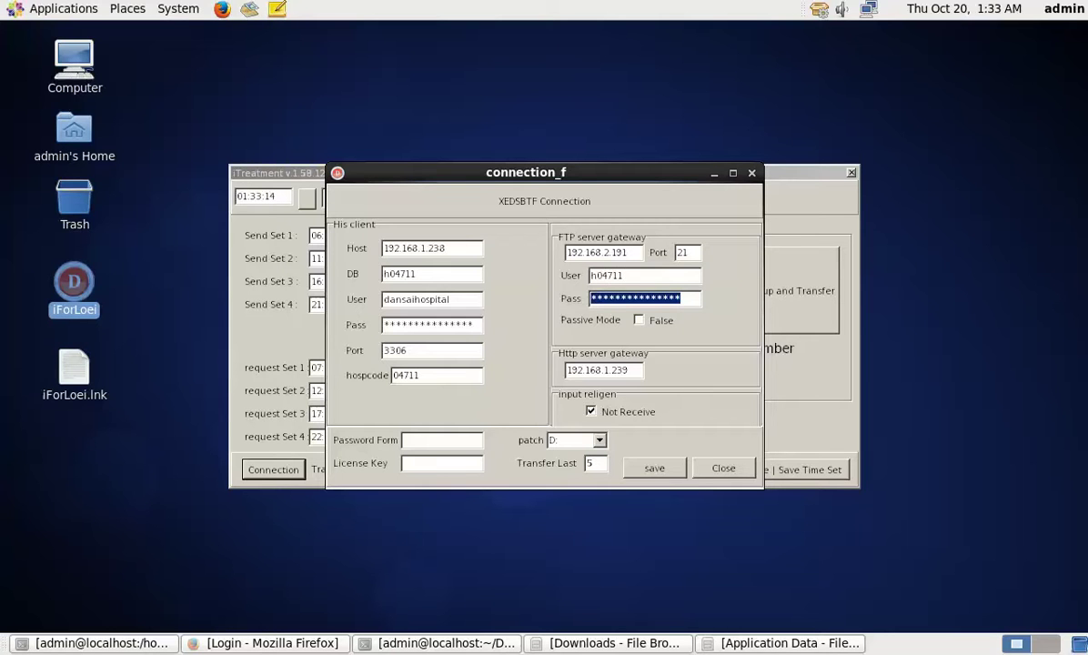
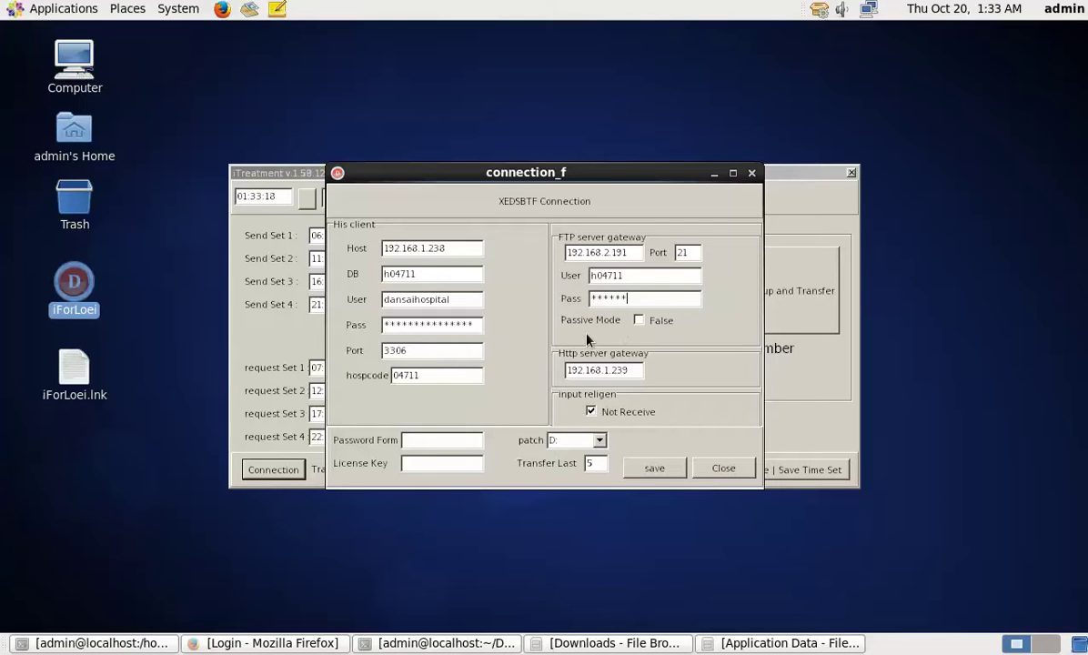
click(659, 324)
Turn on FTP Passive Mode and set the Http server gateway to 192.168.2.191.
click(661, 321)
drag(630, 370, 565, 370)
text(192.168.2.)
drag(629, 252, 509, 253)
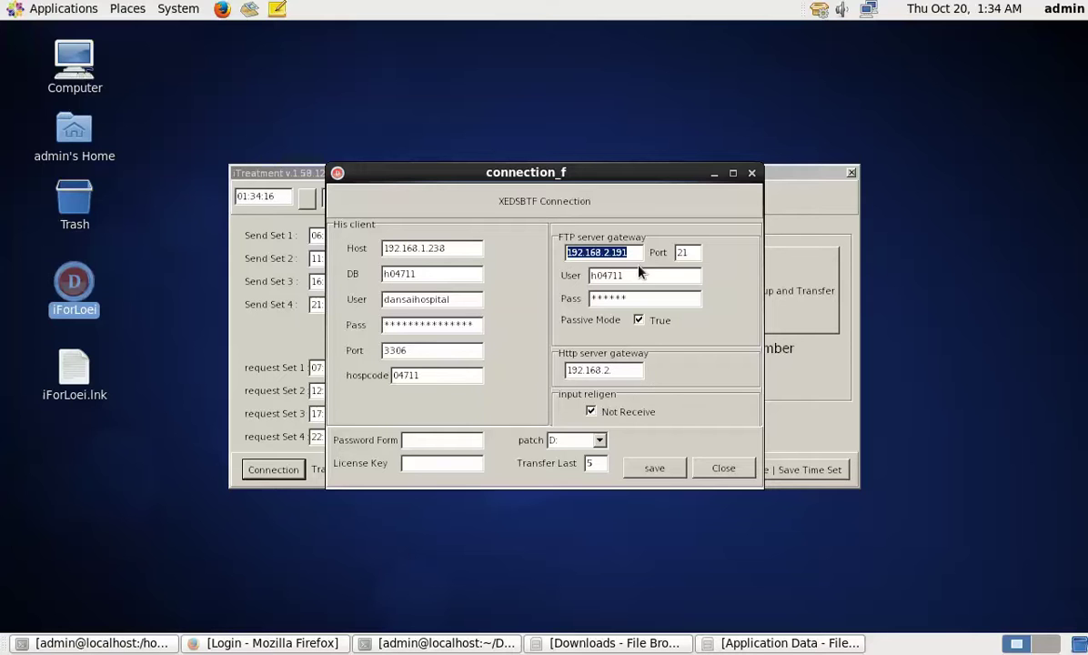
click(624, 370)
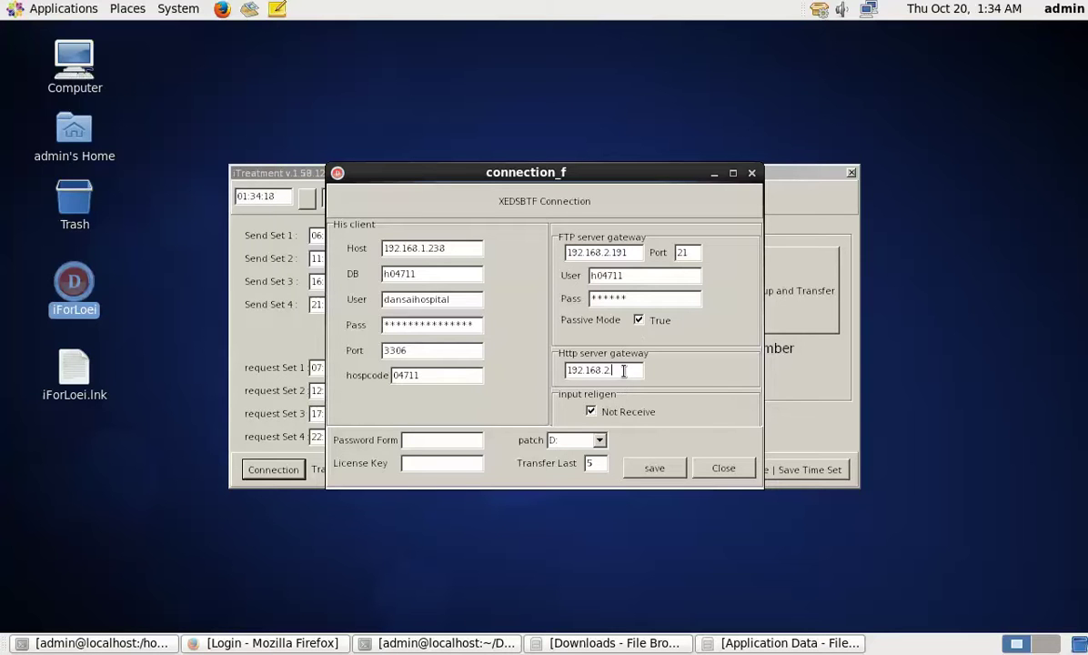
text(191)
Leave Not Receive unticked after re-checking the FTP host and Http gateway addresses.
click(633, 418)
click(632, 417)
click(632, 254)
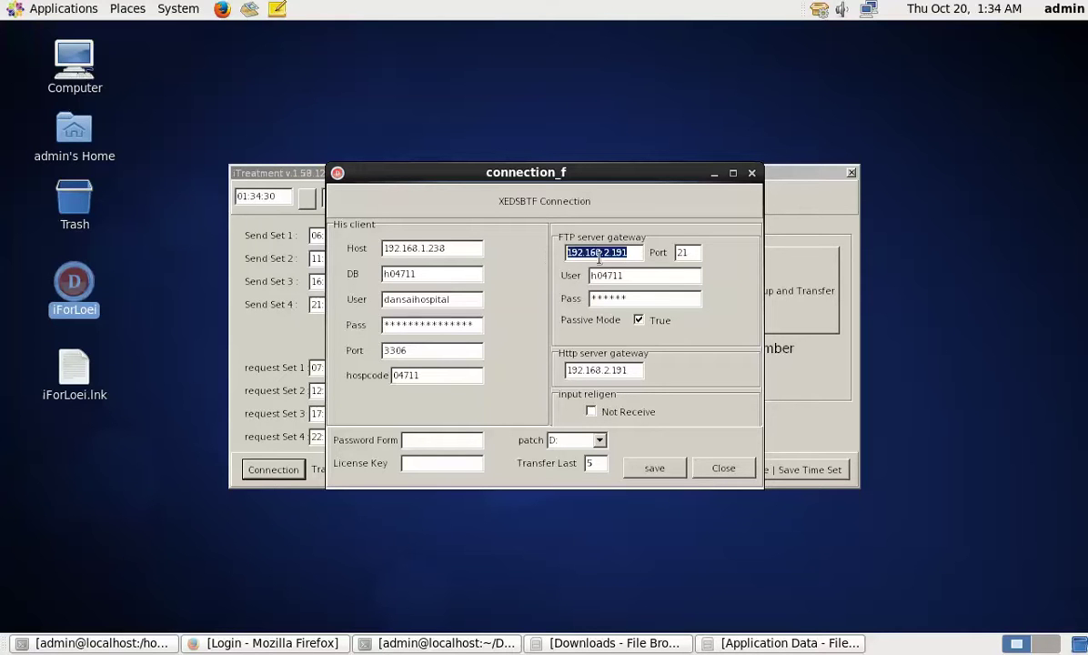
click(634, 254)
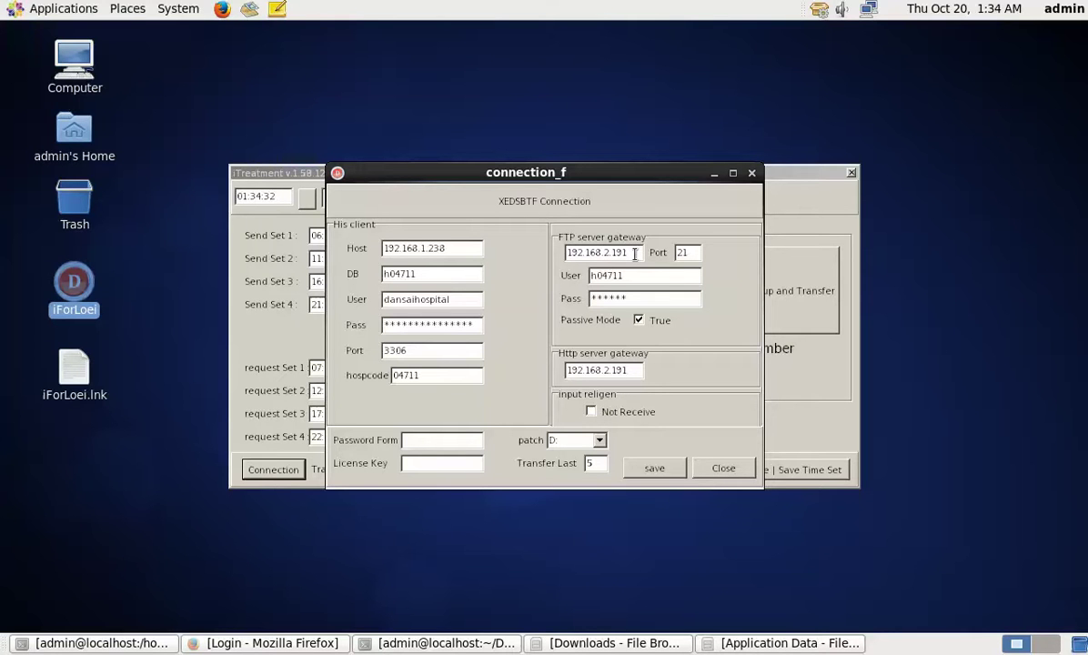
triple_click(634, 255)
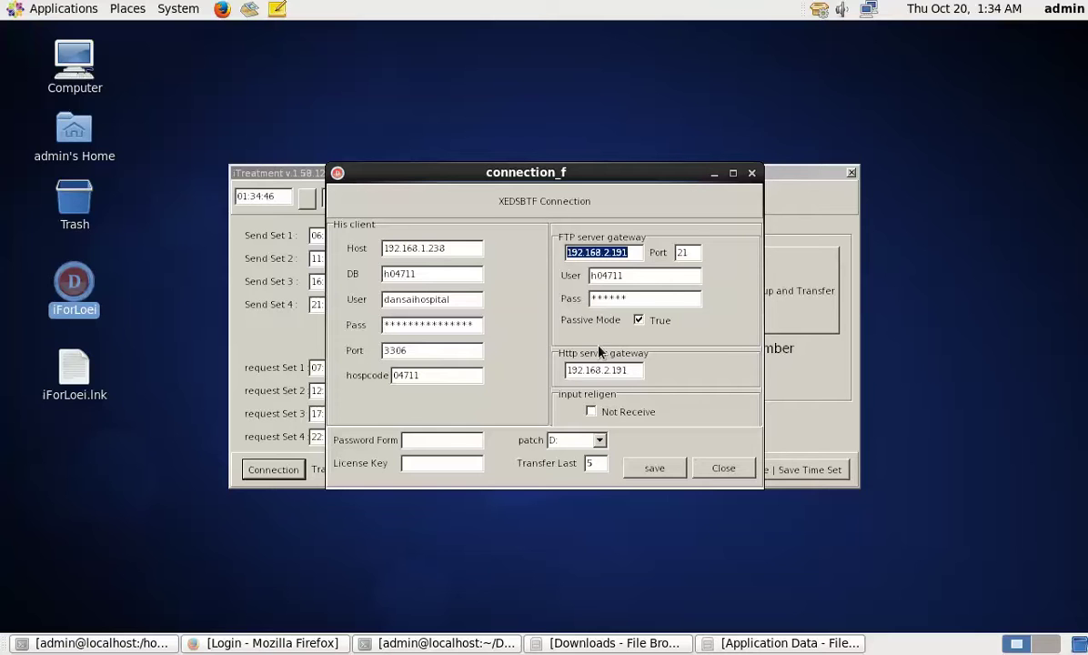
triple_click(633, 370)
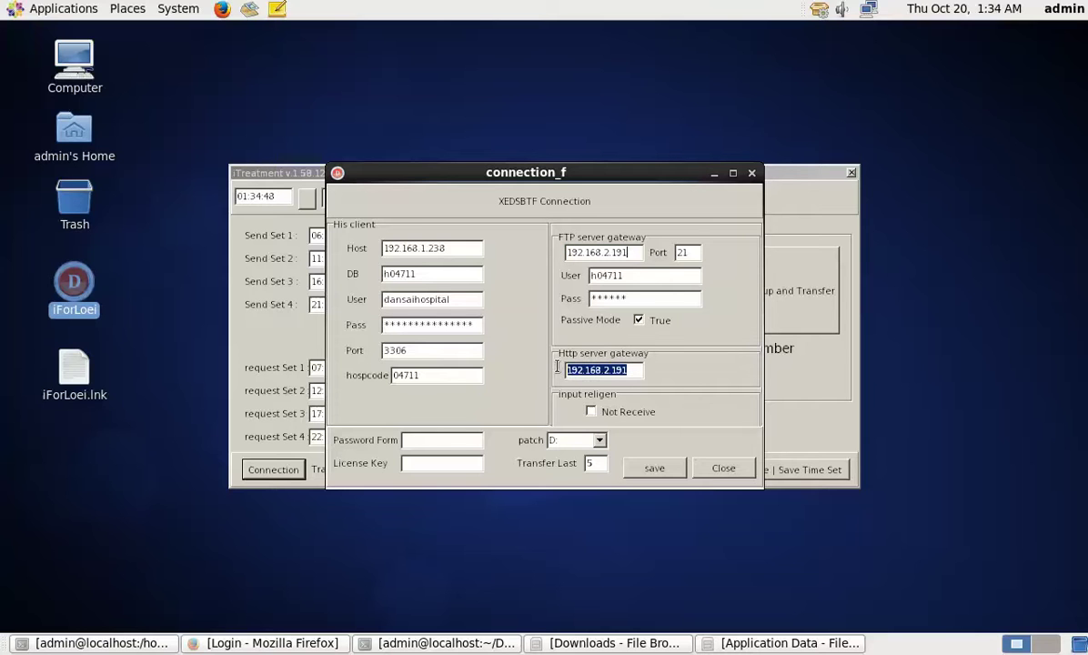
click(627, 417)
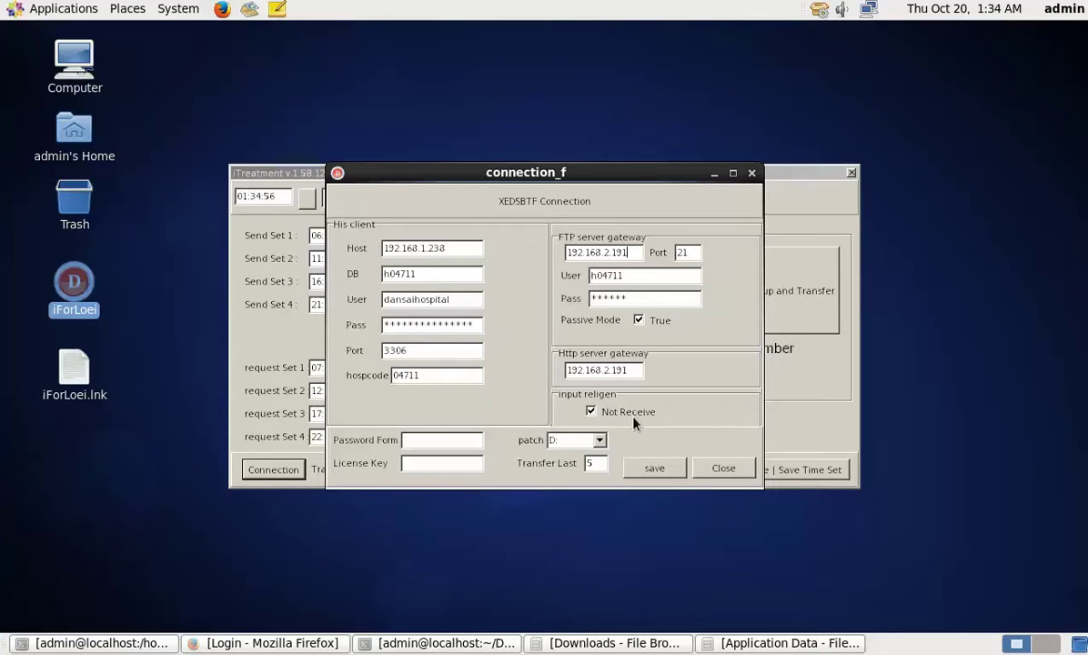
click(624, 416)
click(446, 443)
Paste the licence key into the License Key field.
drag(621, 173, 721, 81)
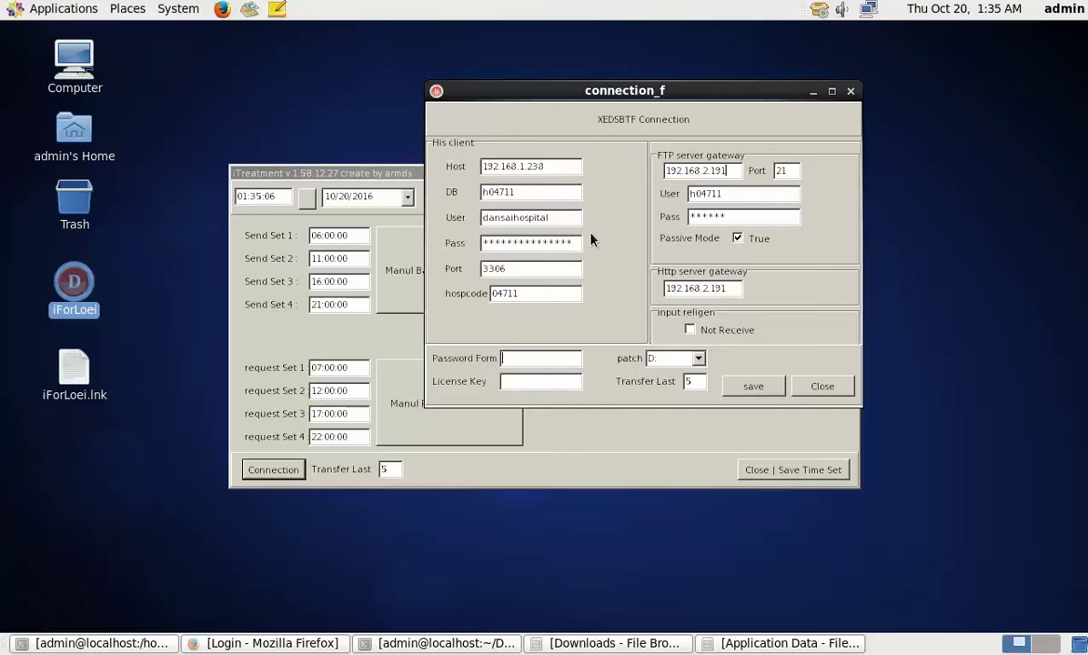
click(519, 382)
double_click(502, 293)
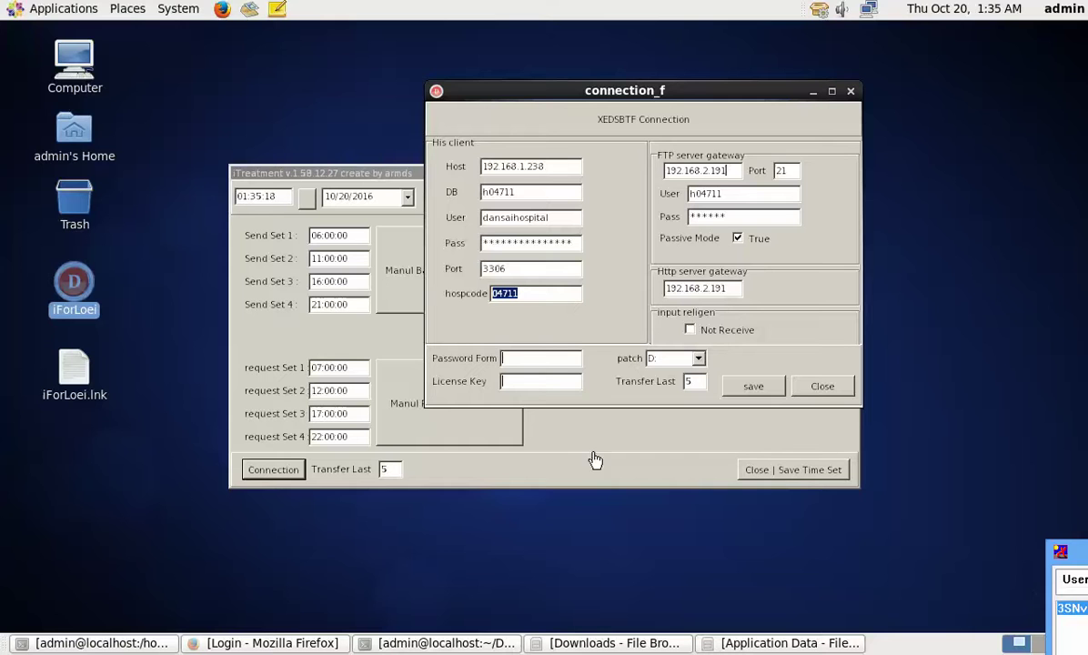
right_click(537, 386)
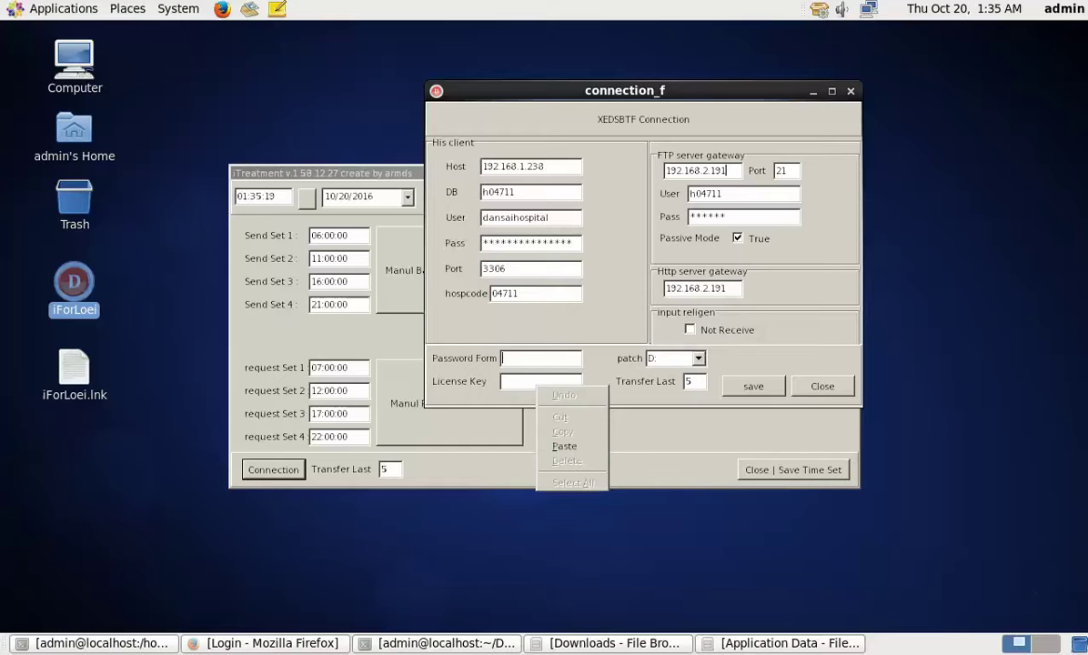
click(564, 446)
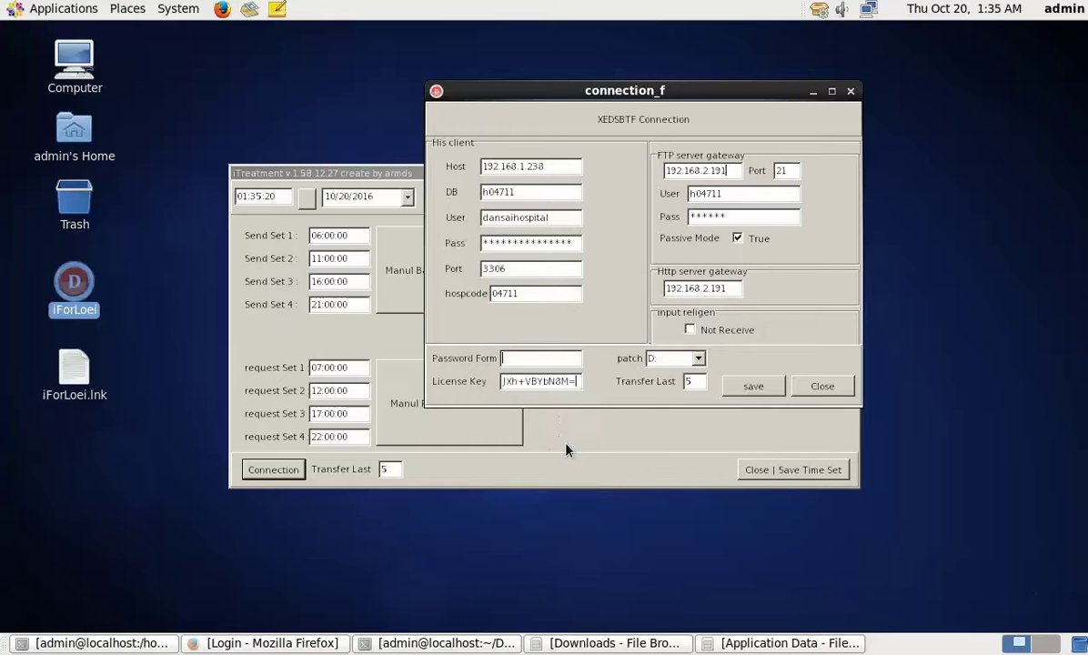
Keep patch D: and Transfer Last 5, save, and reopen the connection settings.
click(699, 360)
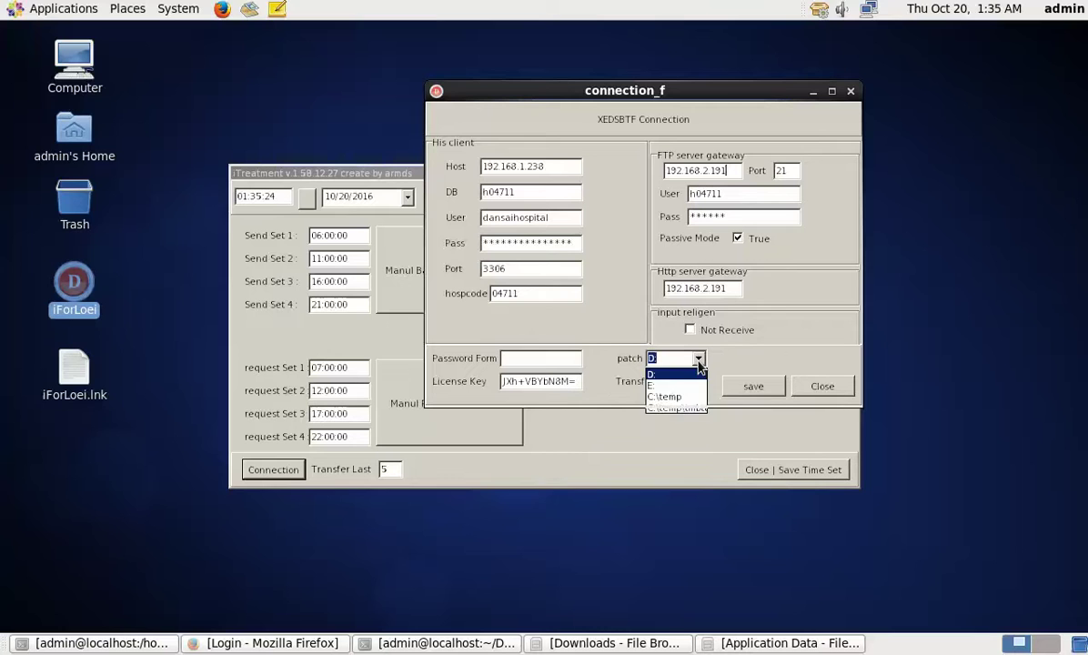
click(700, 362)
click(699, 360)
click(701, 362)
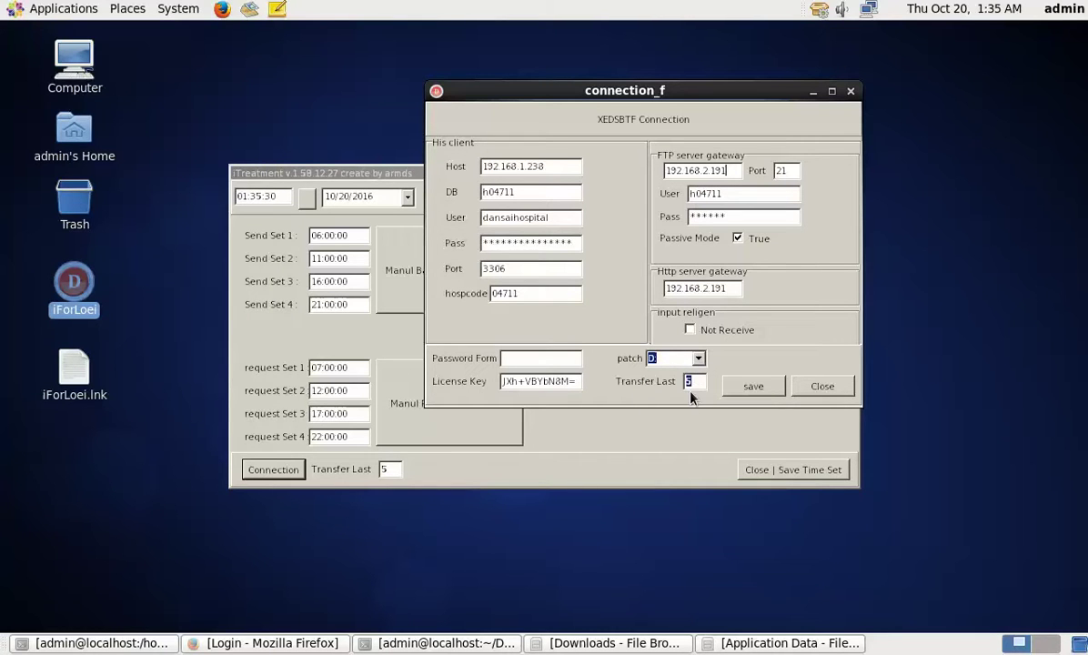
double_click(695, 381)
click(742, 390)
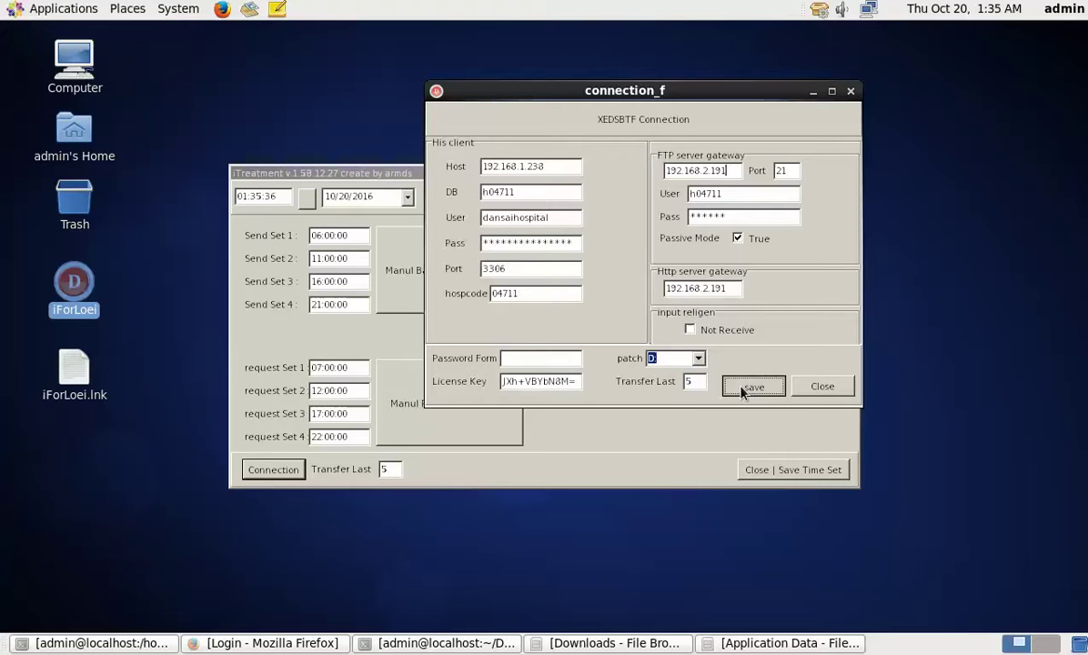
click(273, 469)
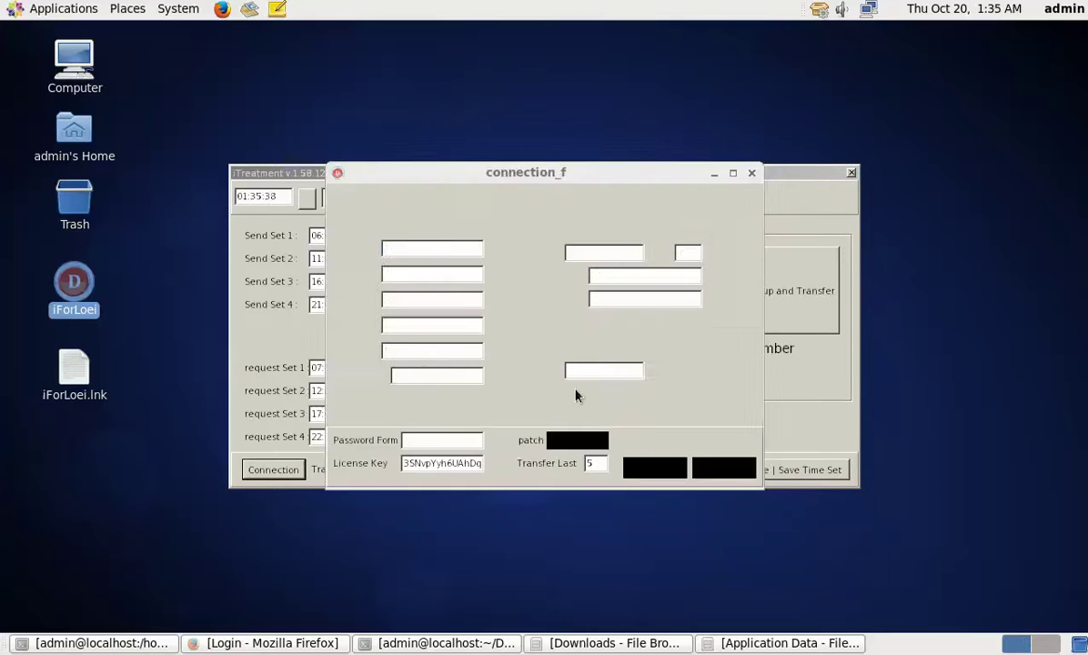
Save the connection settings, then set Send Set 2 to 12 and Send Set 3 to 18.
click(655, 469)
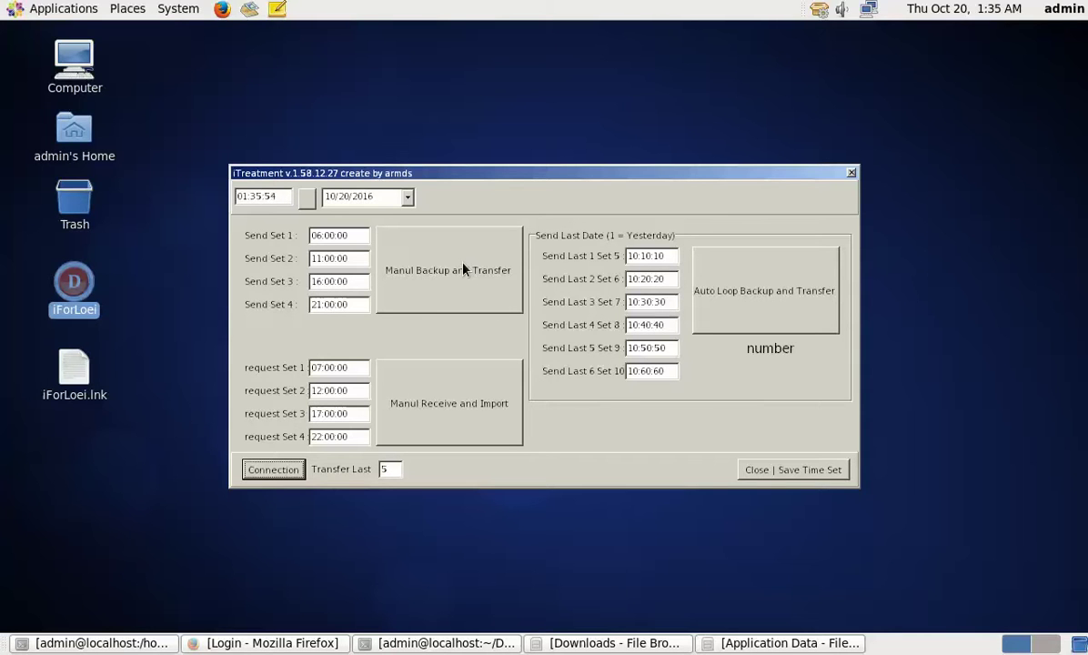
double_click(320, 235)
double_click(325, 261)
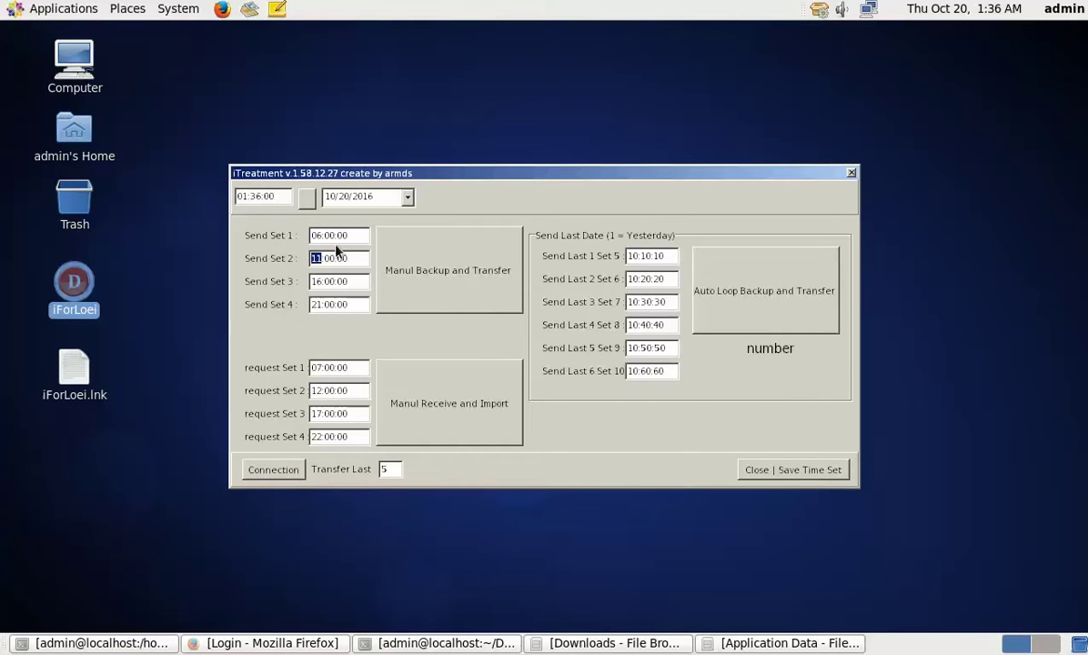
text(12)
double_click(319, 281)
text(18)
Save the time sets, close iTreatment, relaunch iForLoei and confirm Send Set 2 kept 12:00:00.
click(794, 469)
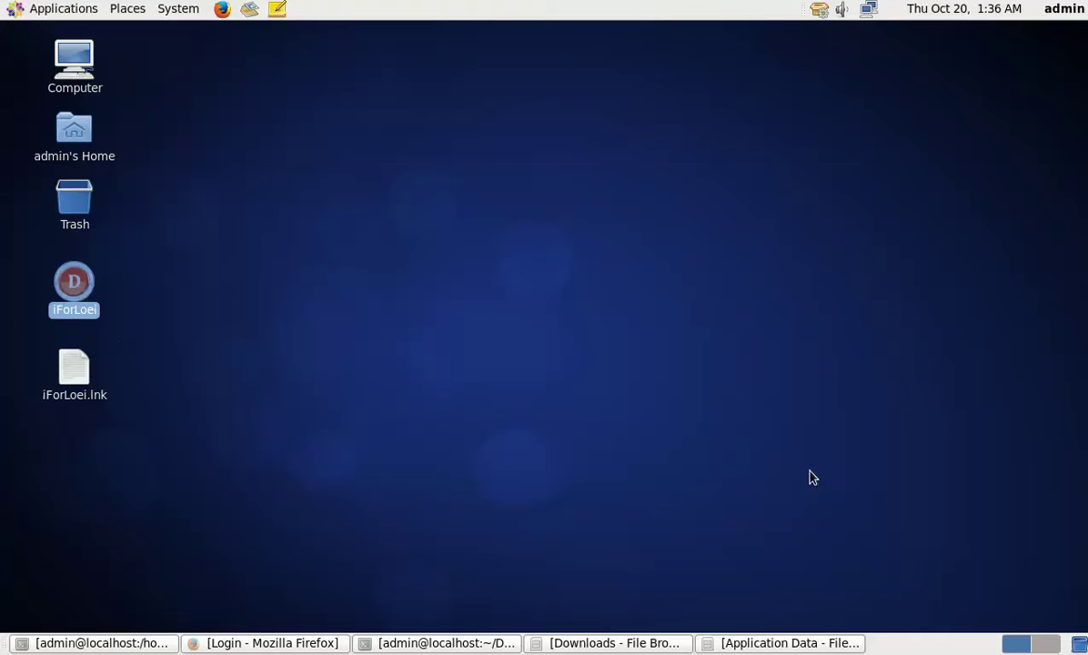
double_click(80, 297)
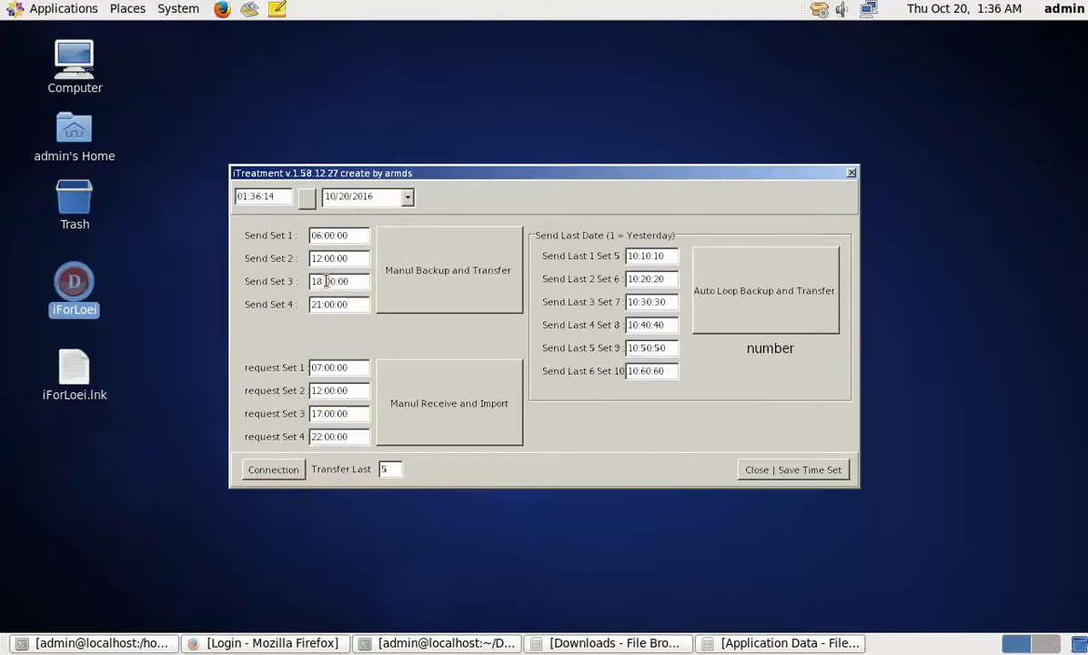
click(337, 258)
Keep the date at 10/20/2016, run a manual backup and transfer, and dismiss the patient_realname table error.
click(407, 196)
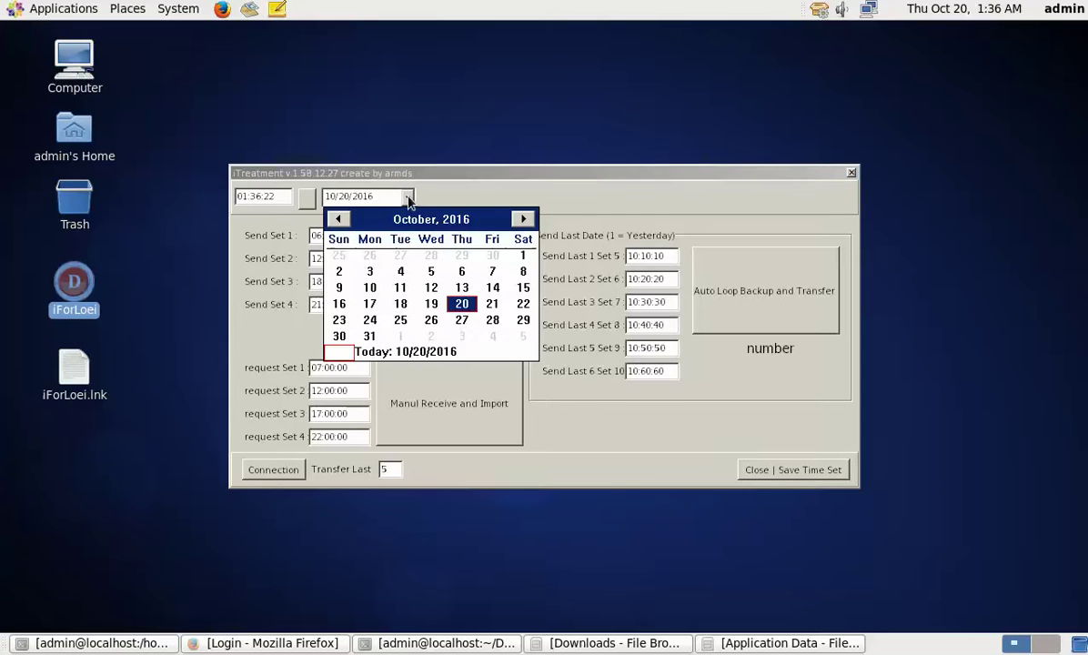
click(462, 309)
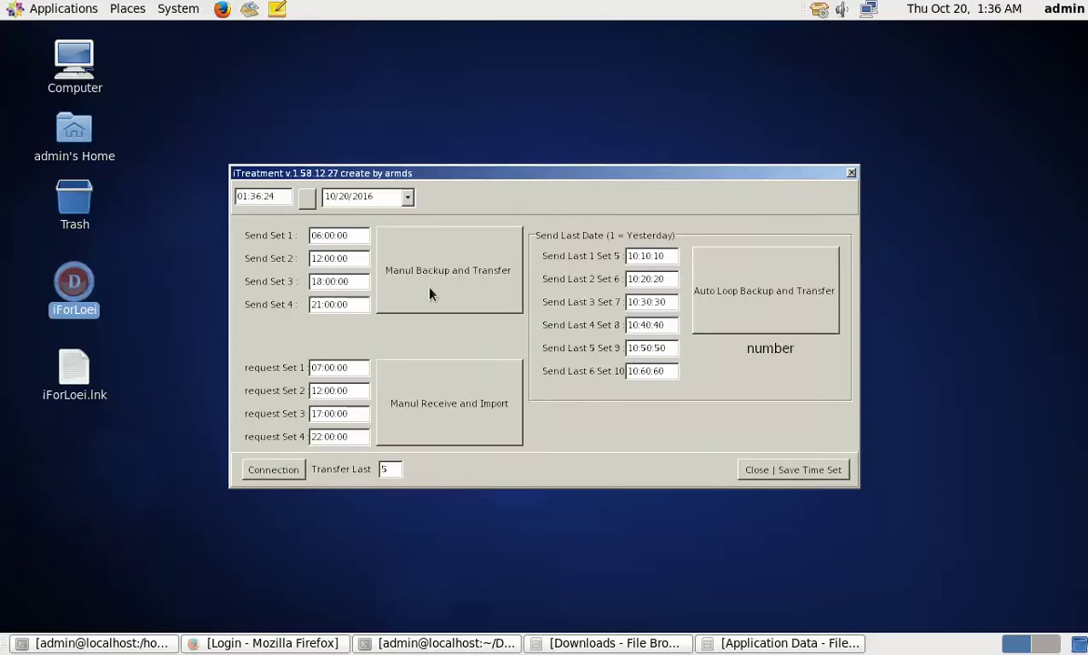
click(407, 198)
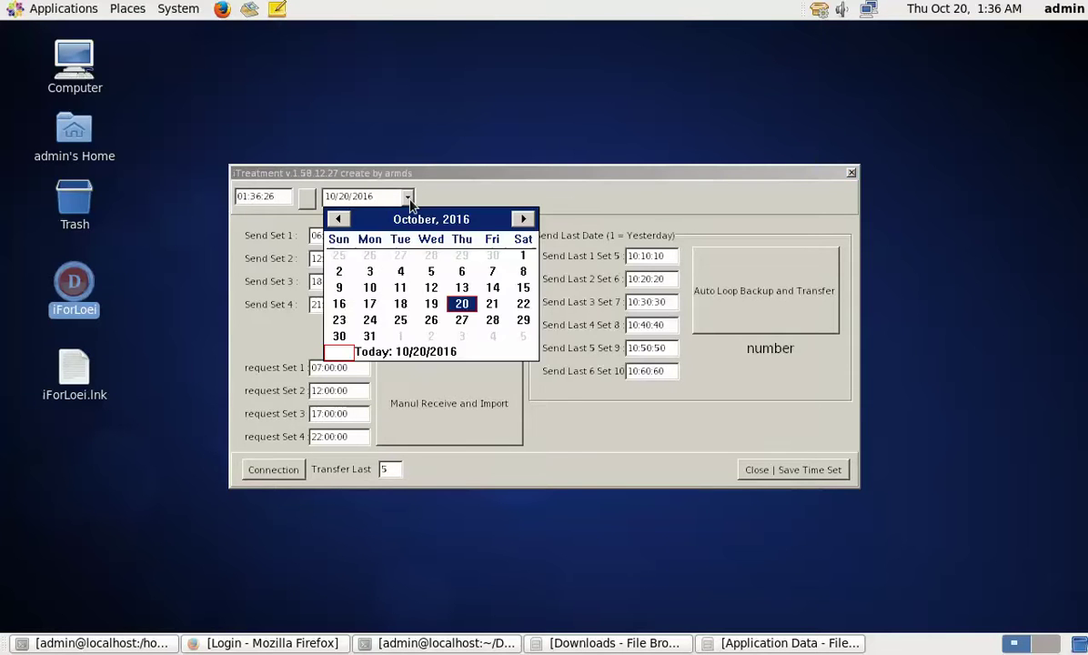
click(408, 202)
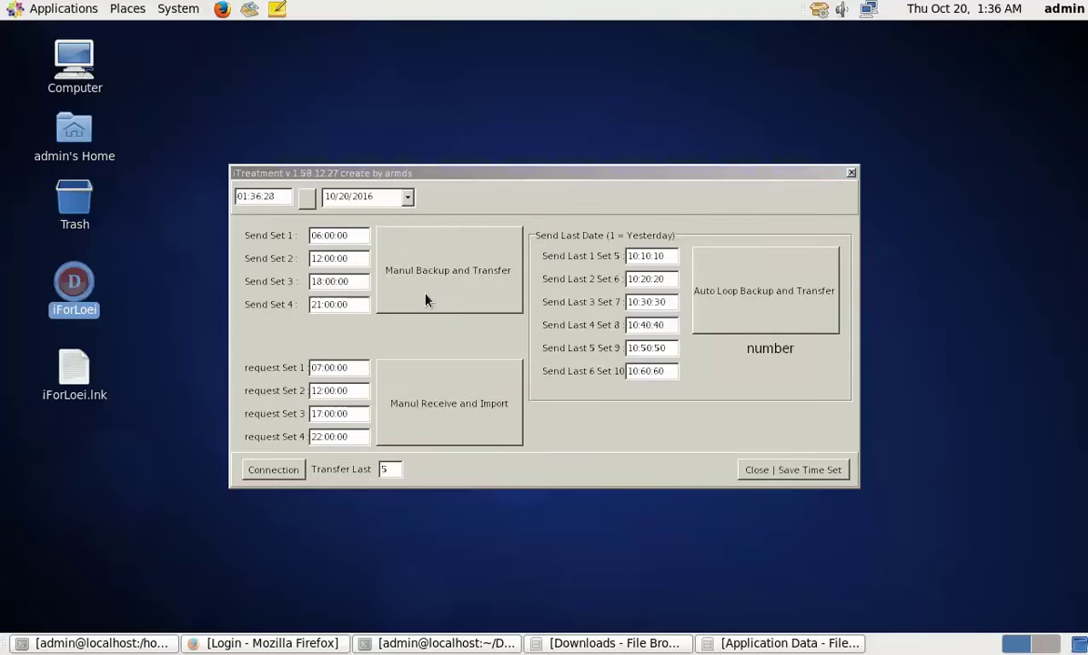
click(425, 300)
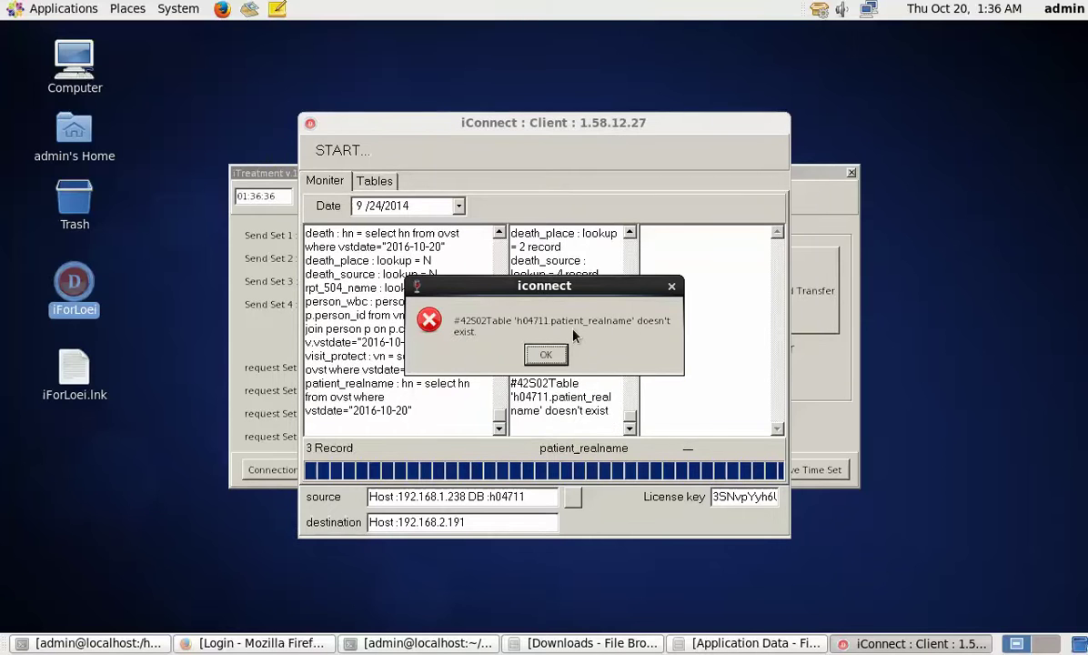
click(549, 356)
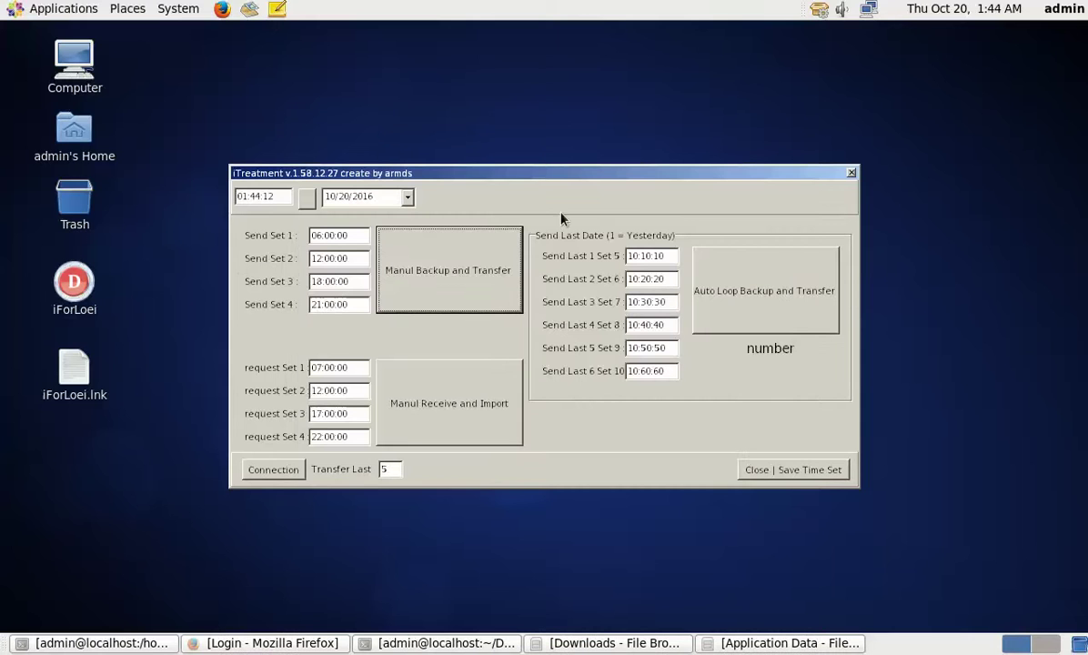
Rerun the manual backup and transfer twice and move the countdown window aside.
click(462, 281)
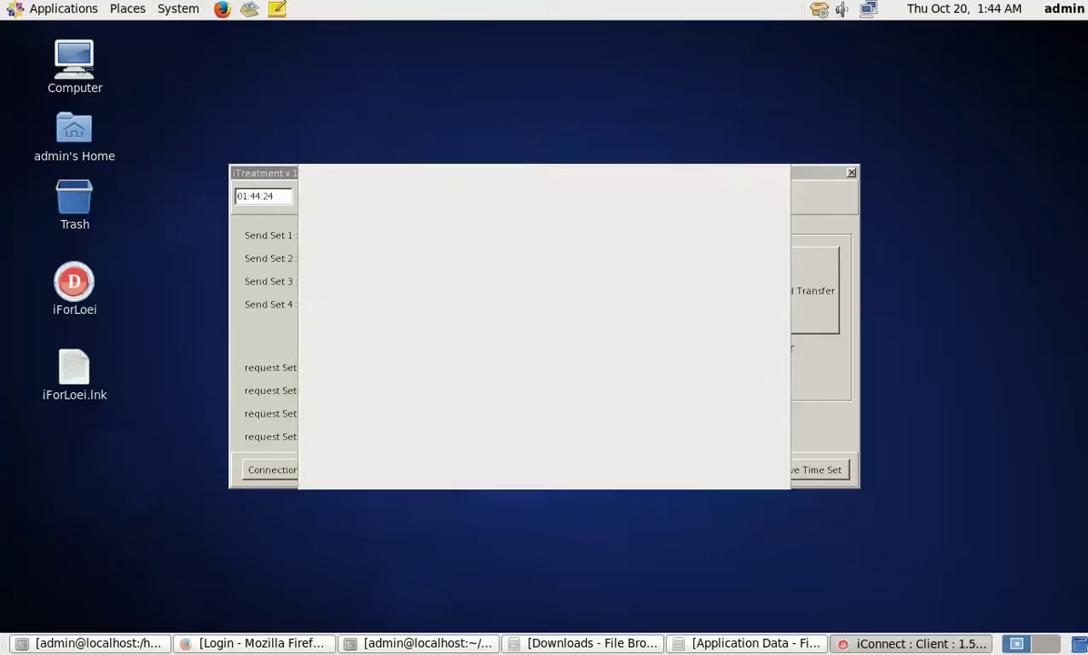
click(466, 269)
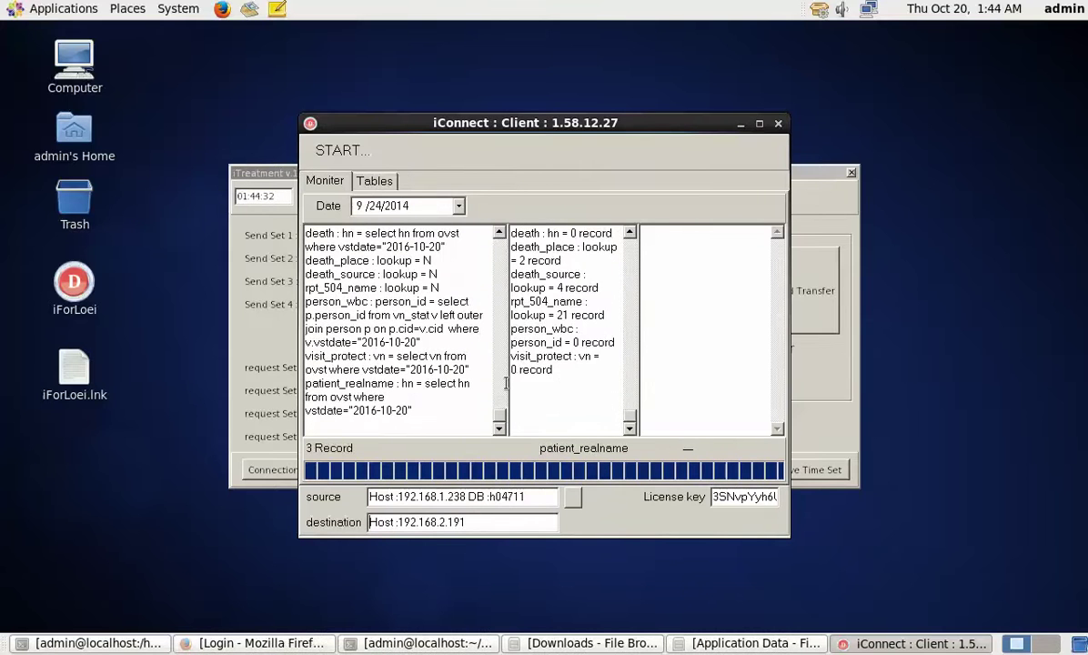
drag(541, 274, 468, 253)
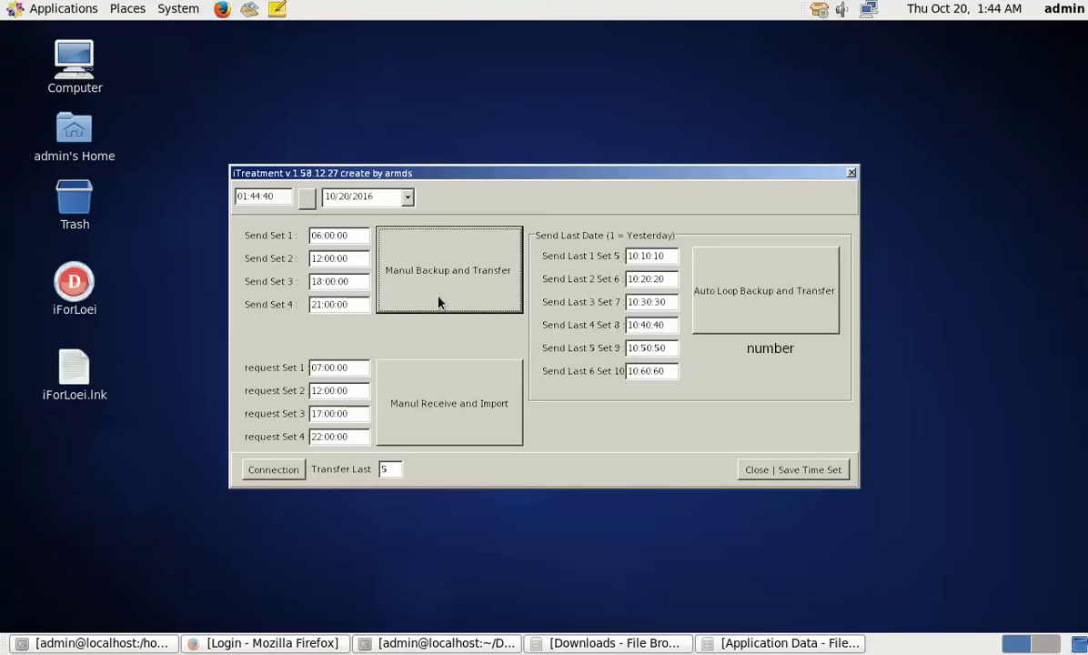
click(279, 472)
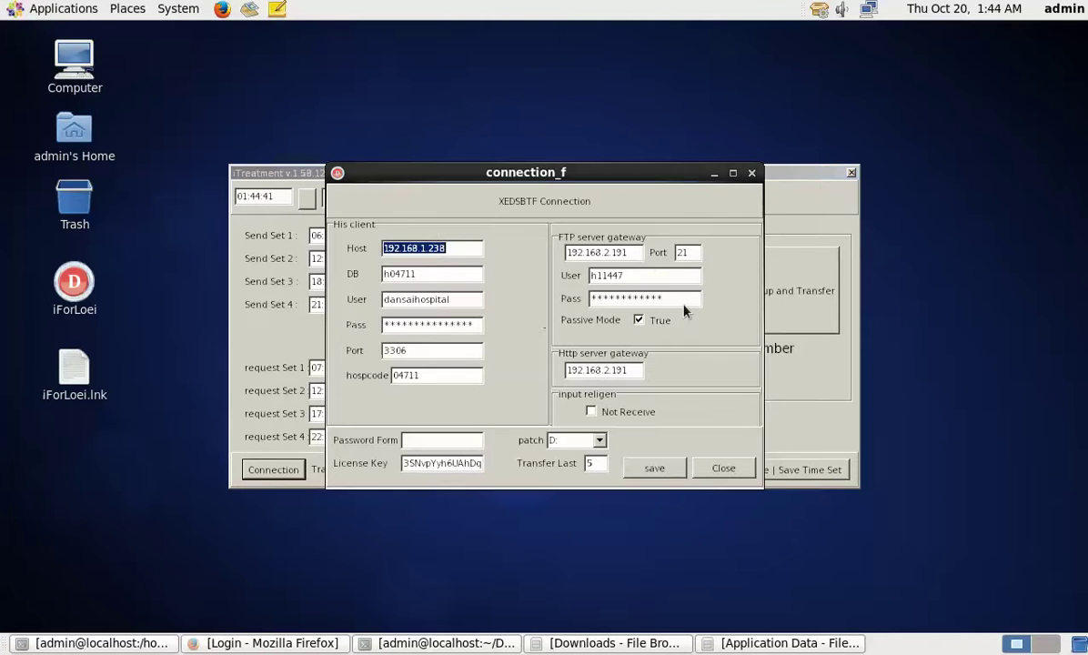
click(638, 253)
click(605, 276)
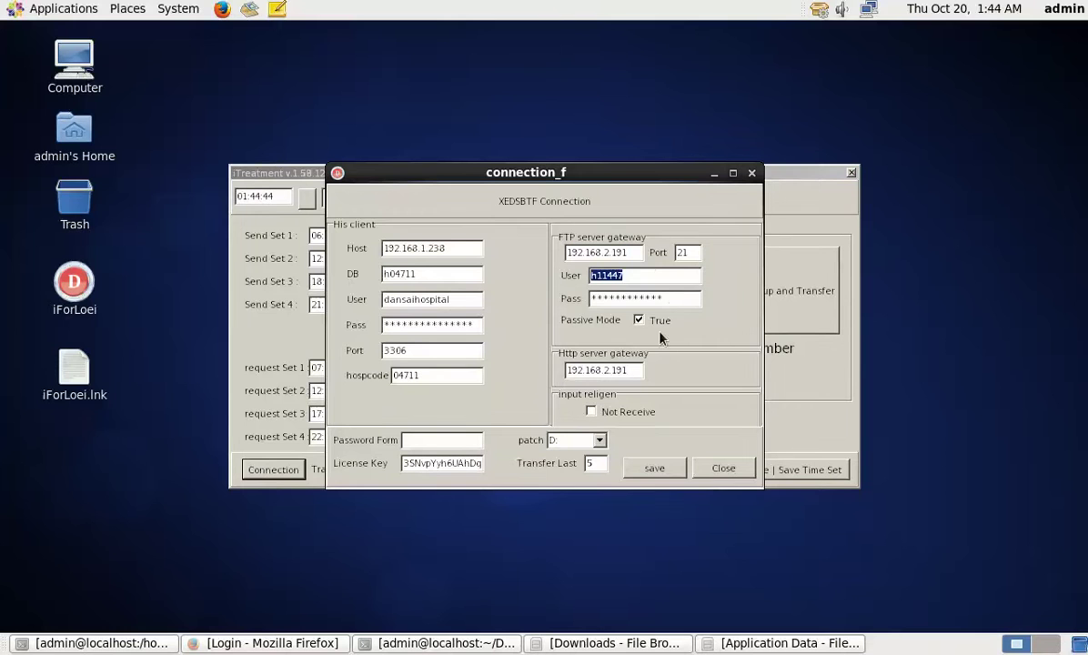
click(613, 371)
click(658, 471)
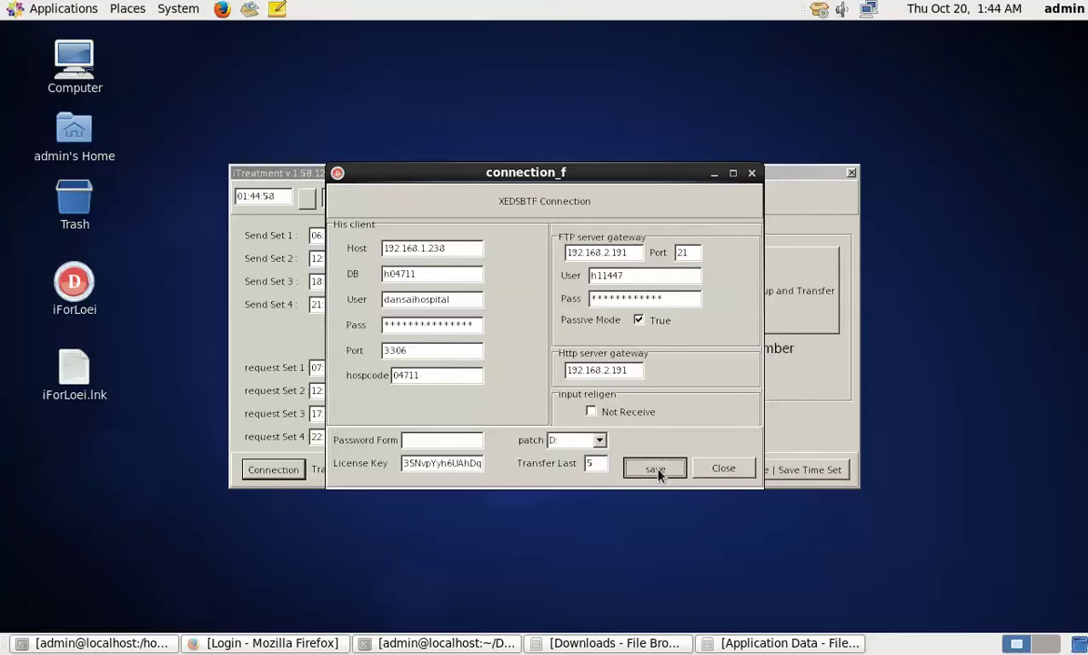
click(657, 471)
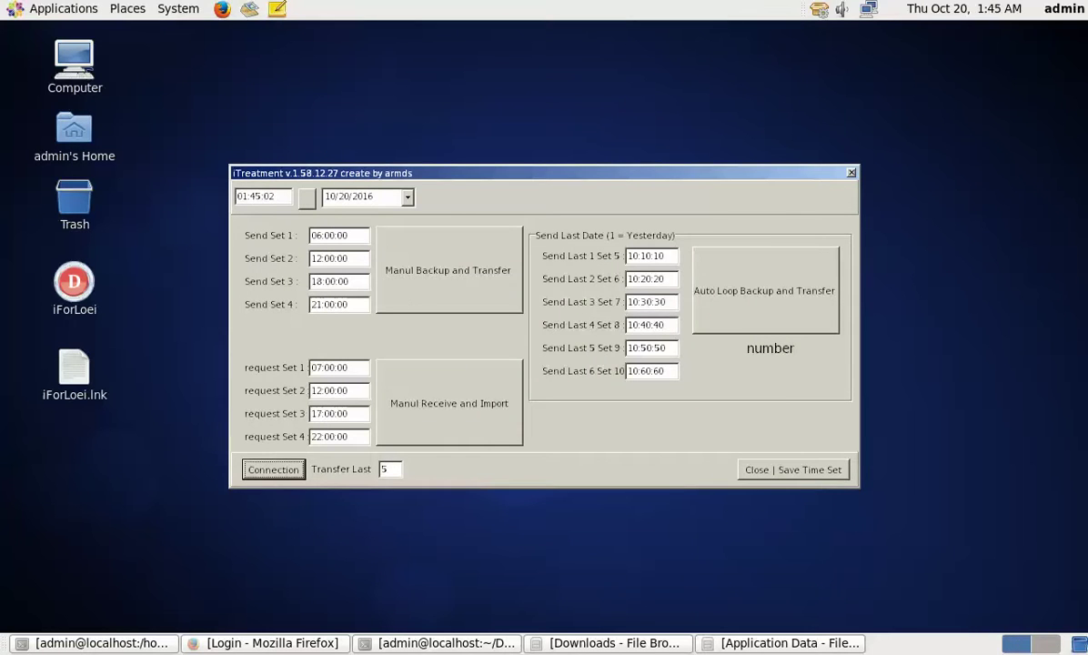
Open admin's Home in a file browser beside iTreatment and go to the /dstmp folder.
drag(238, 173, 122, 52)
click(78, 125)
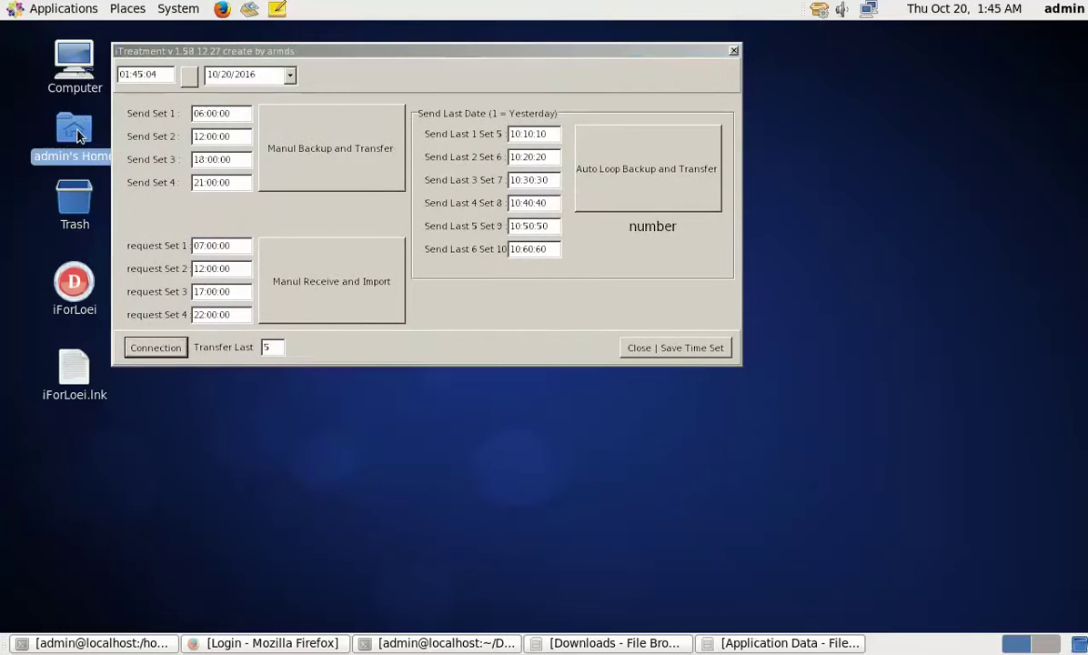
right_click(73, 124)
click(100, 156)
drag(334, 41, 704, 132)
text(/dstmp/)
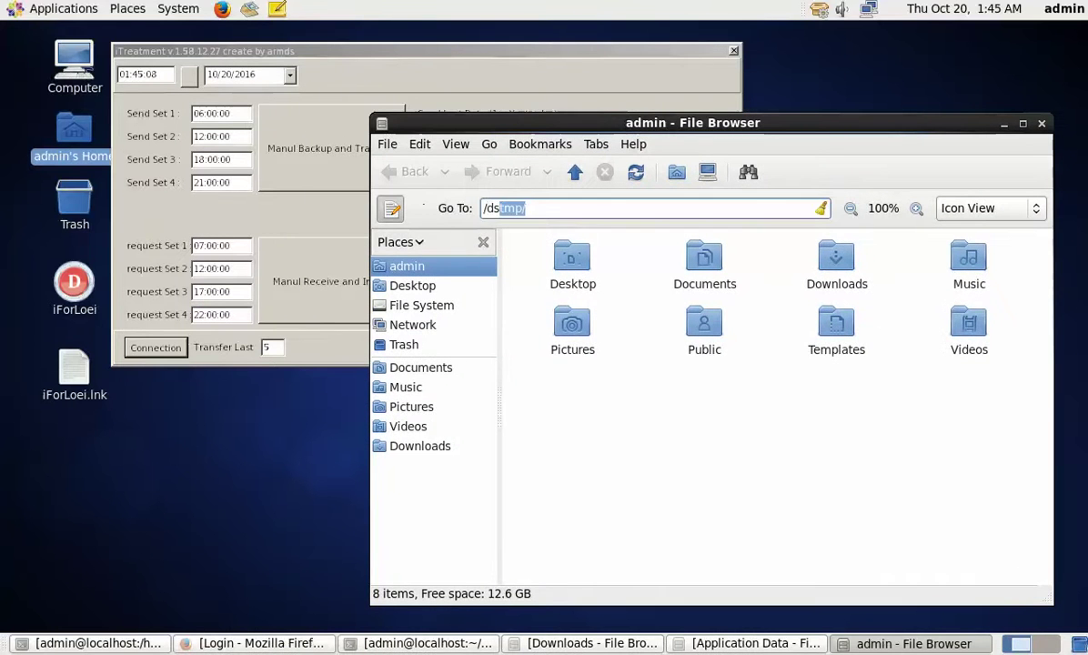
key(Return)
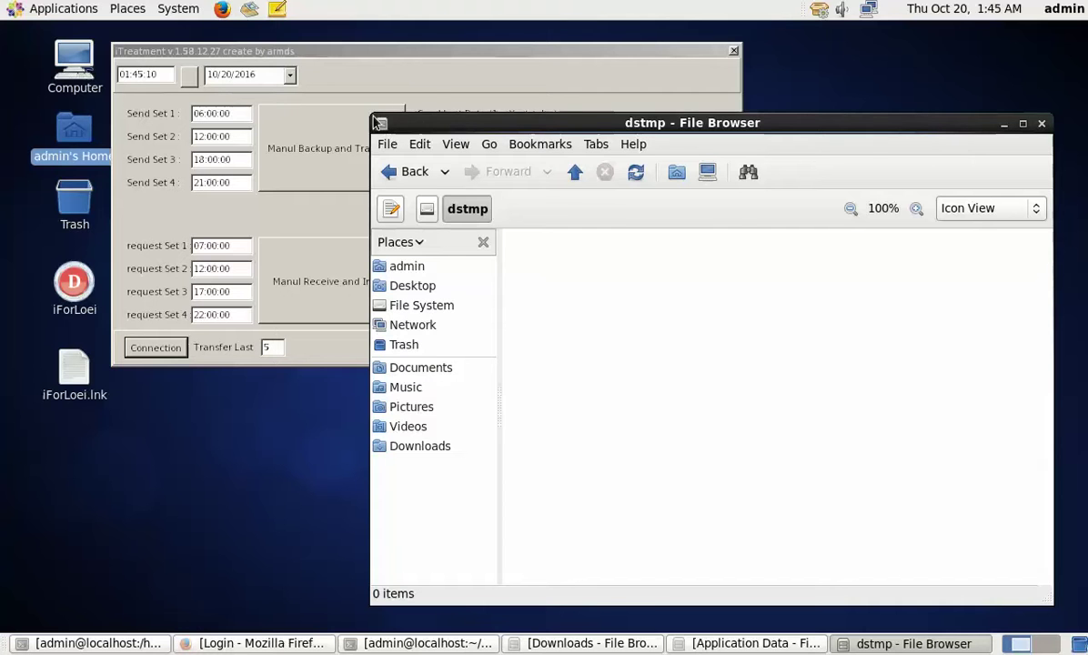
drag(381, 121, 595, 92)
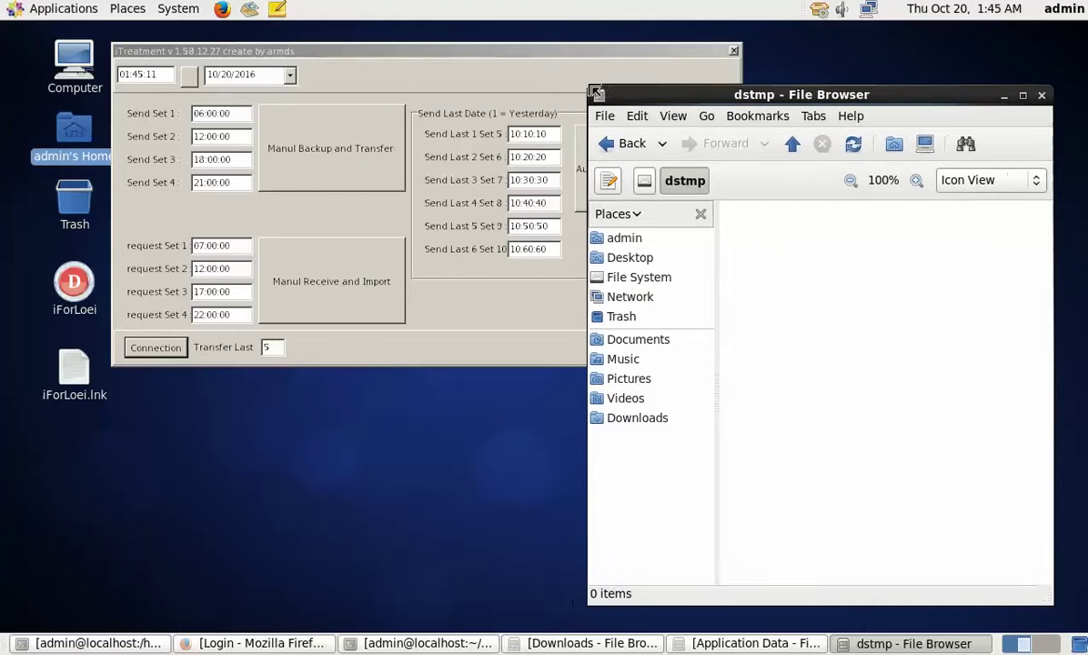
Run another manual backup and transfer, then bring the dstmp folder window forward.
click(320, 160)
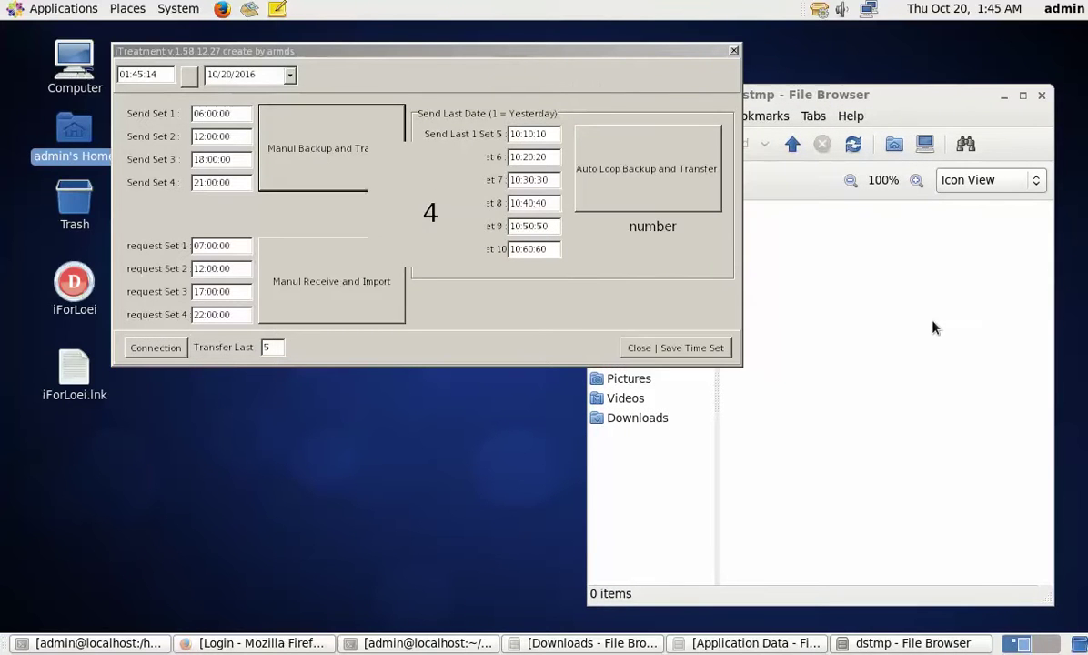
click(867, 318)
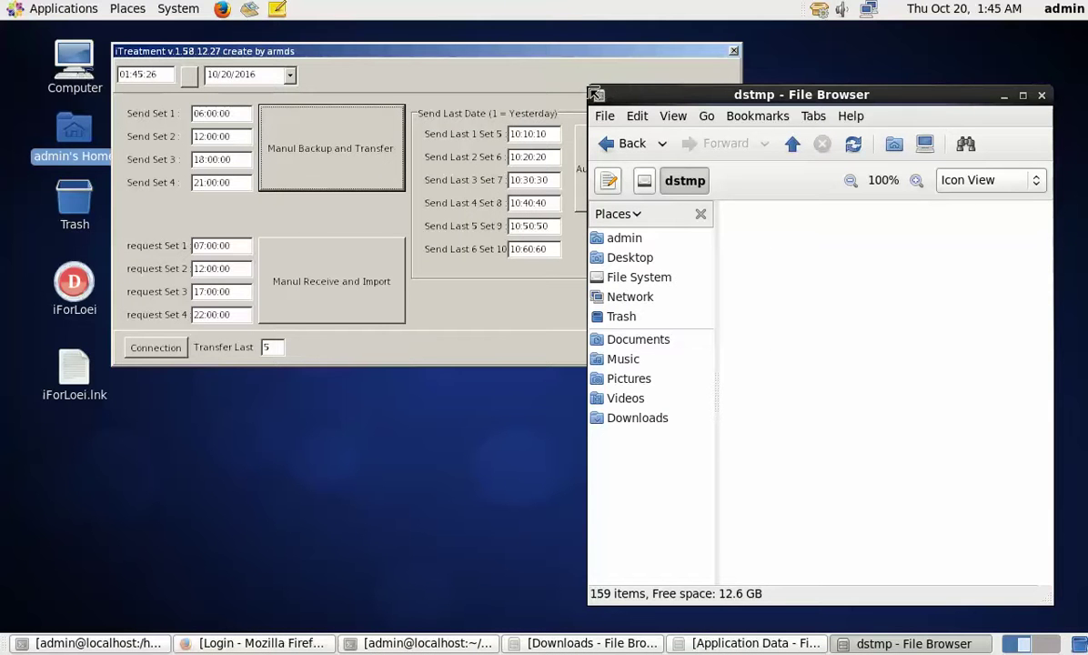
drag(615, 100, 488, 329)
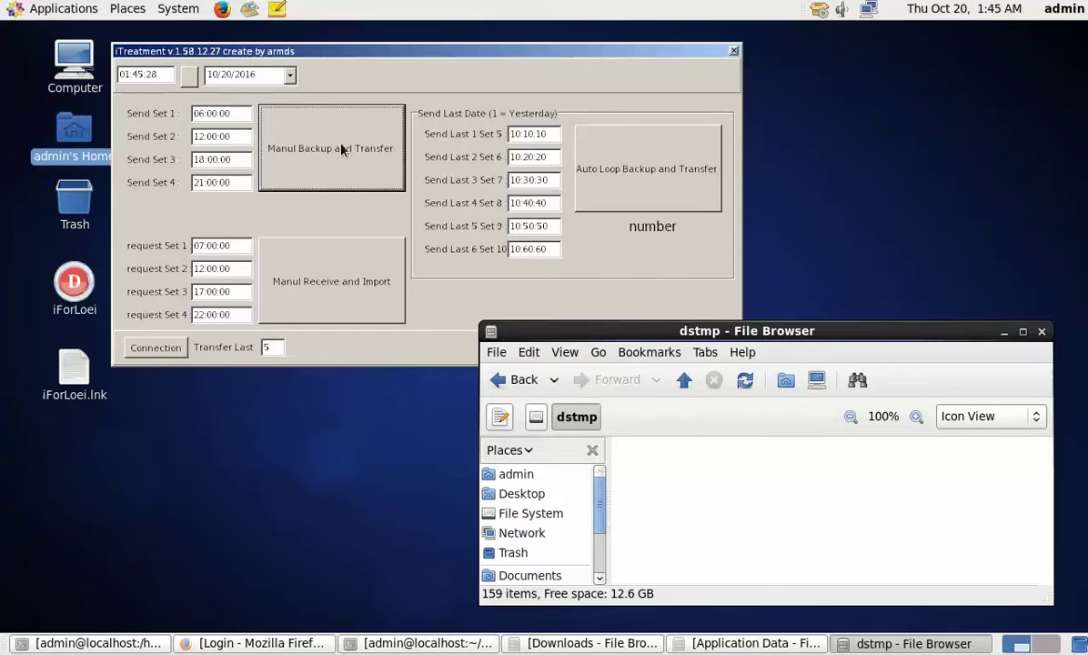
Run a manual backup and transfer, check the dstmp folder, then bring iTreatment back in front.
click(317, 130)
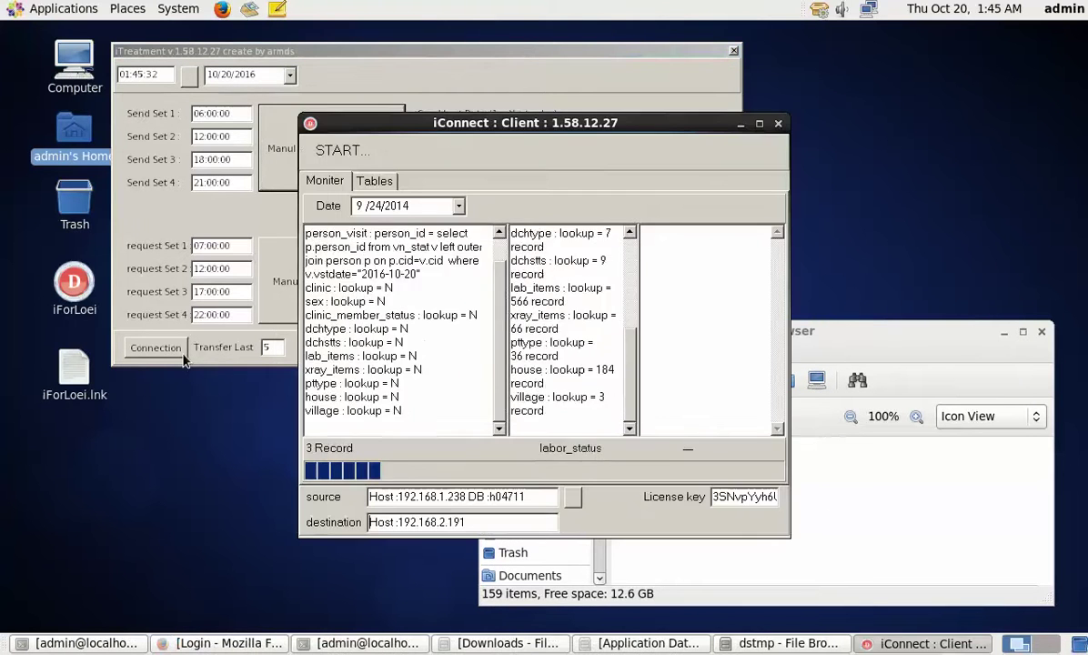
click(826, 498)
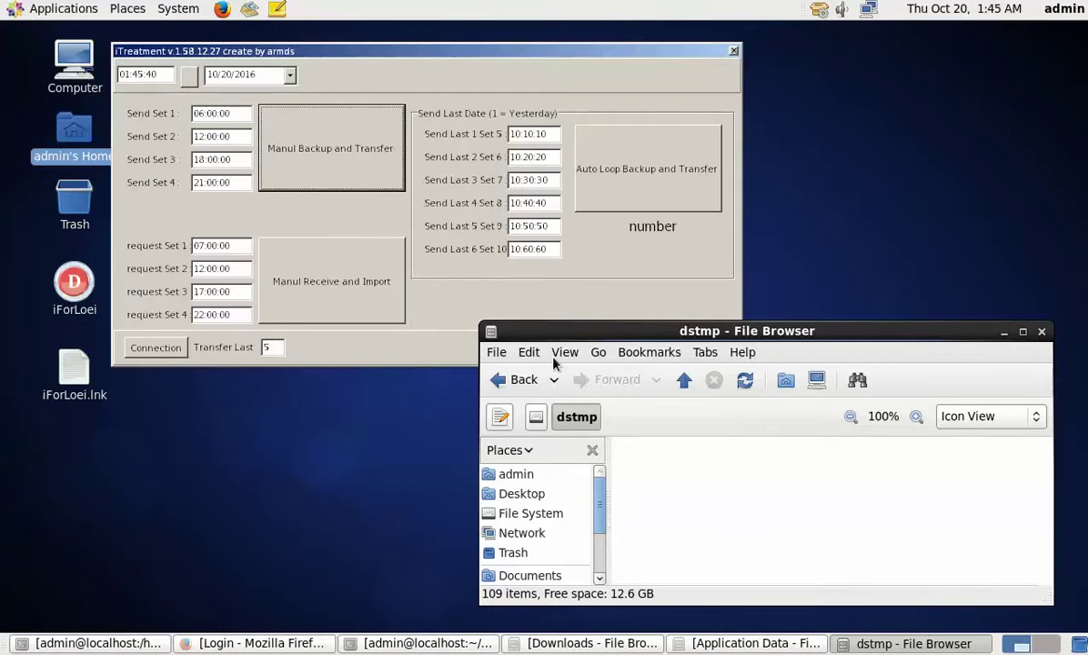
click(227, 135)
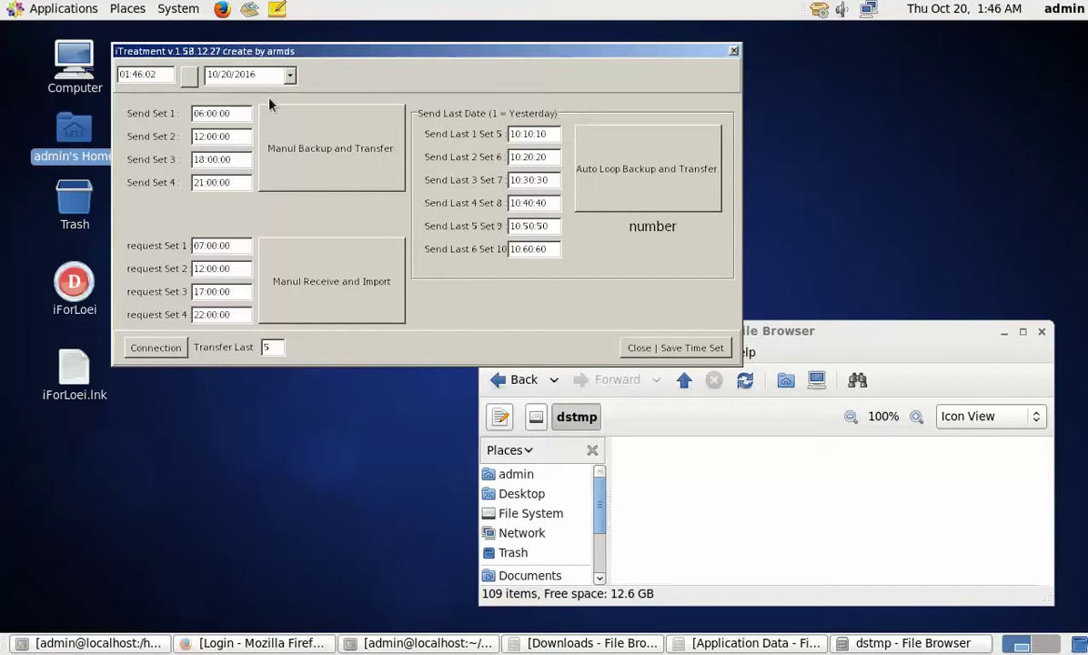
Set the date to 10/17/2016, run a manual backup and transfer, and open Connection settings at hospcode.
click(291, 78)
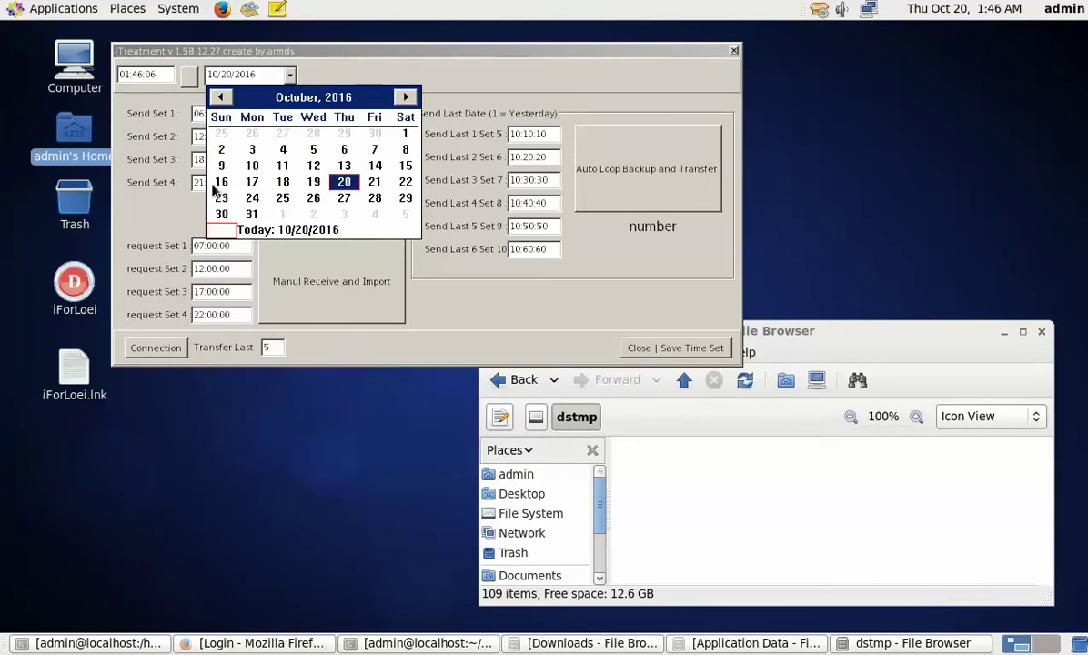
click(252, 182)
click(298, 156)
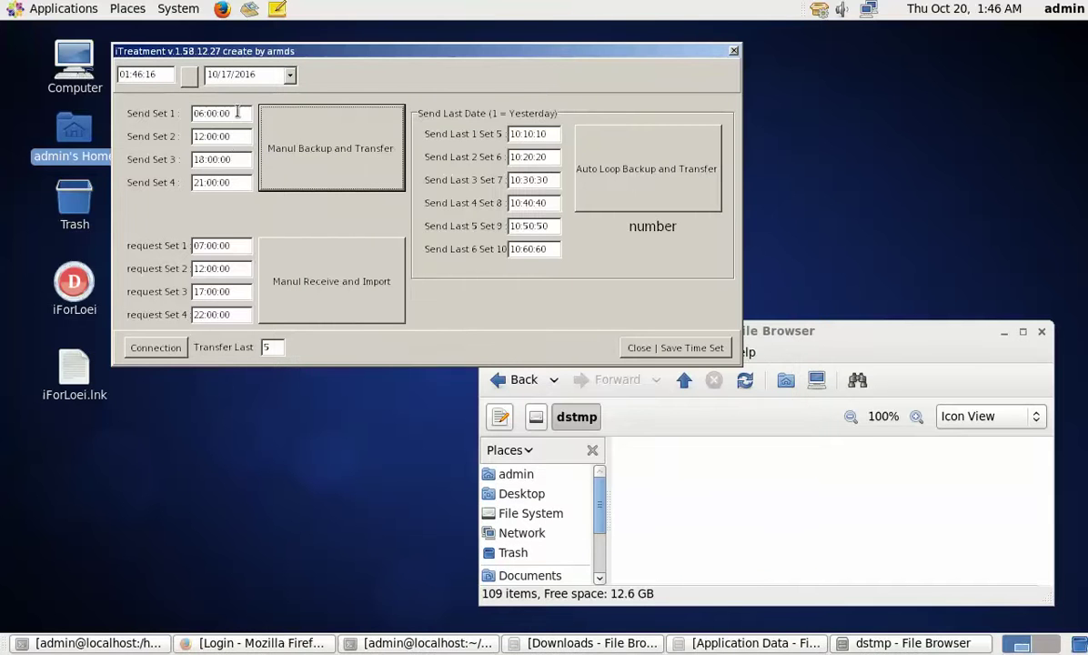
drag(328, 52, 420, 54)
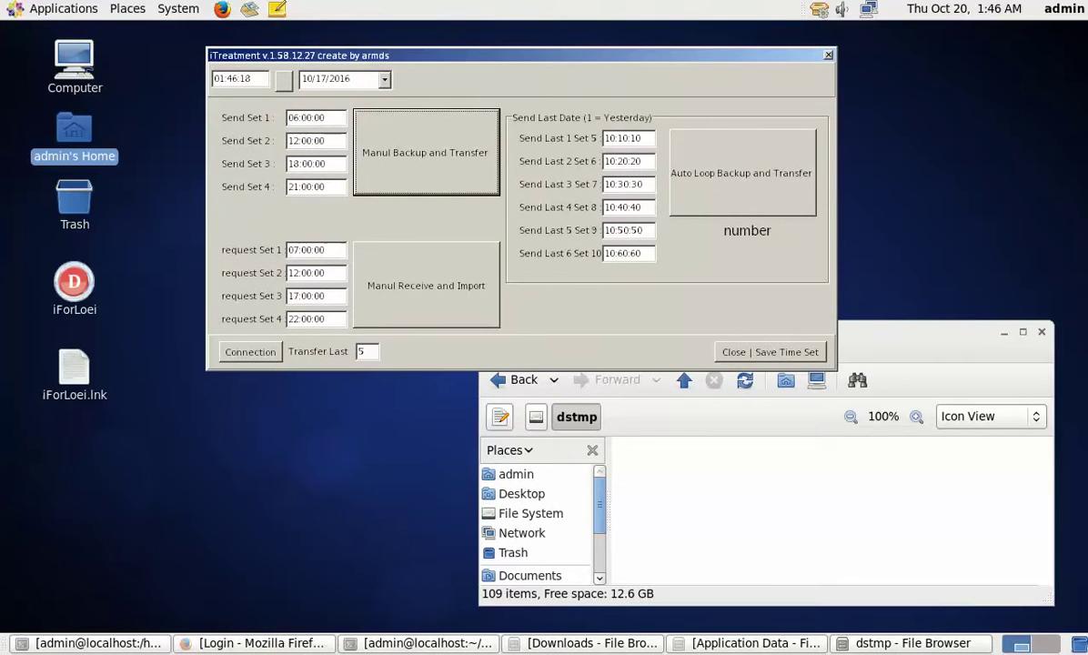
click(244, 353)
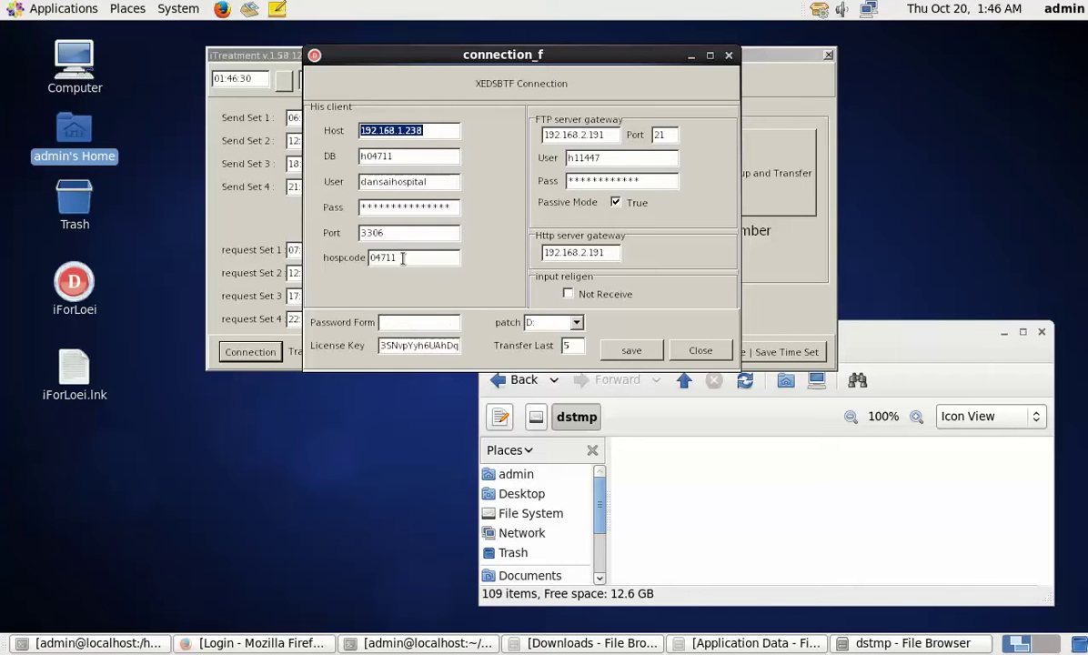
key(Tab)
key(Tab)
key(Tab)
key(Tab)
key(Tab)
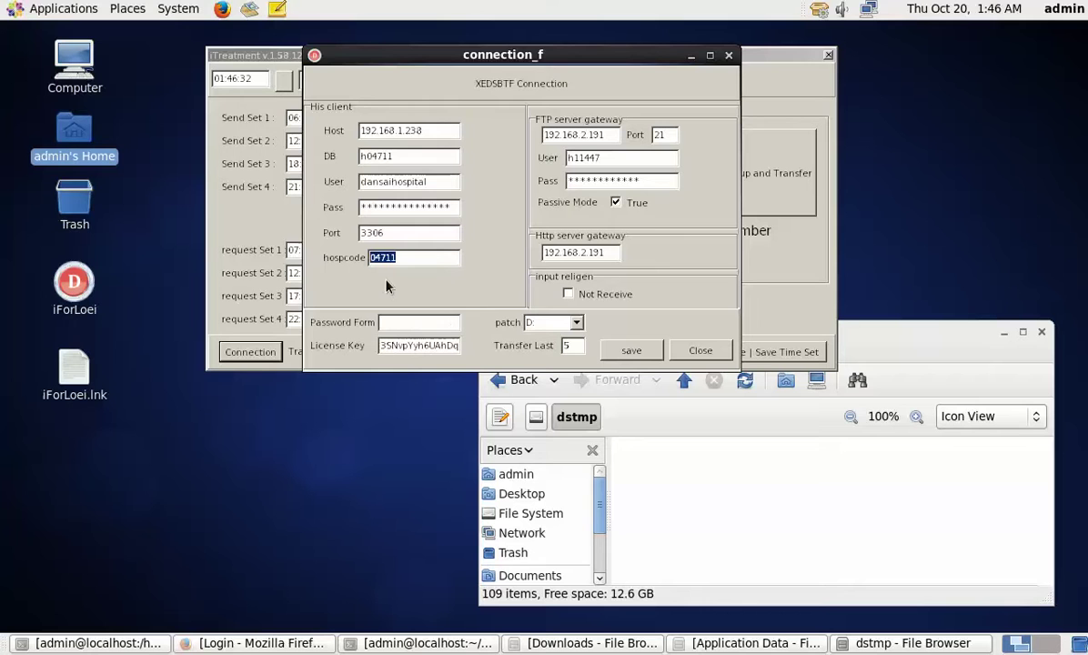
Save the connection settings, reposition the iTreatment window, and close it with Close | Save Time Set.
click(630, 351)
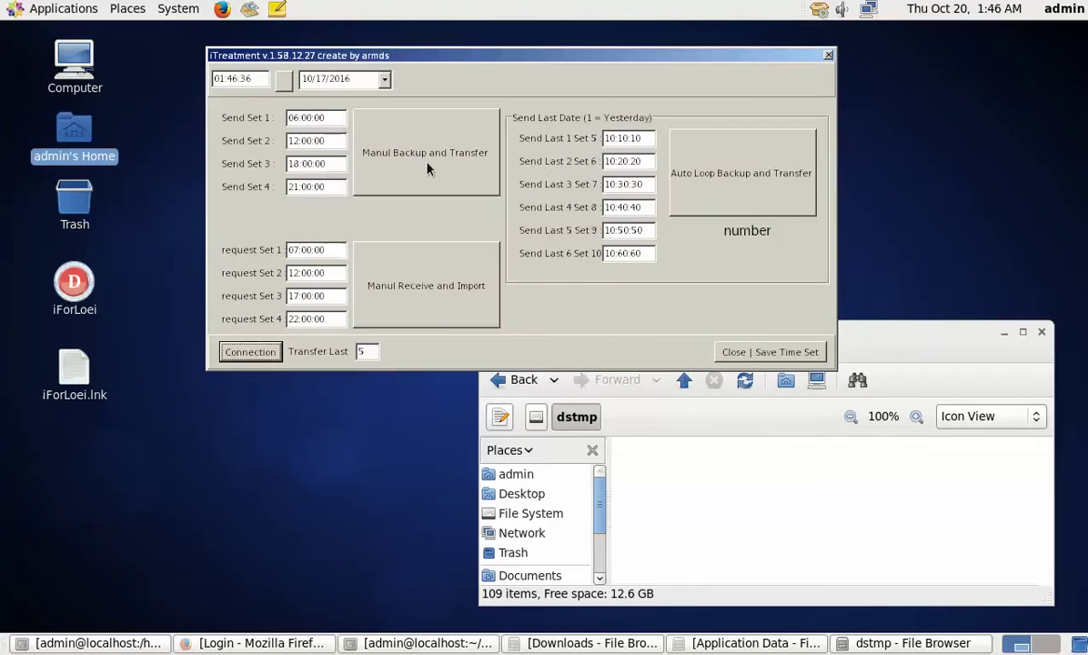
click(459, 60)
drag(459, 60, 408, 104)
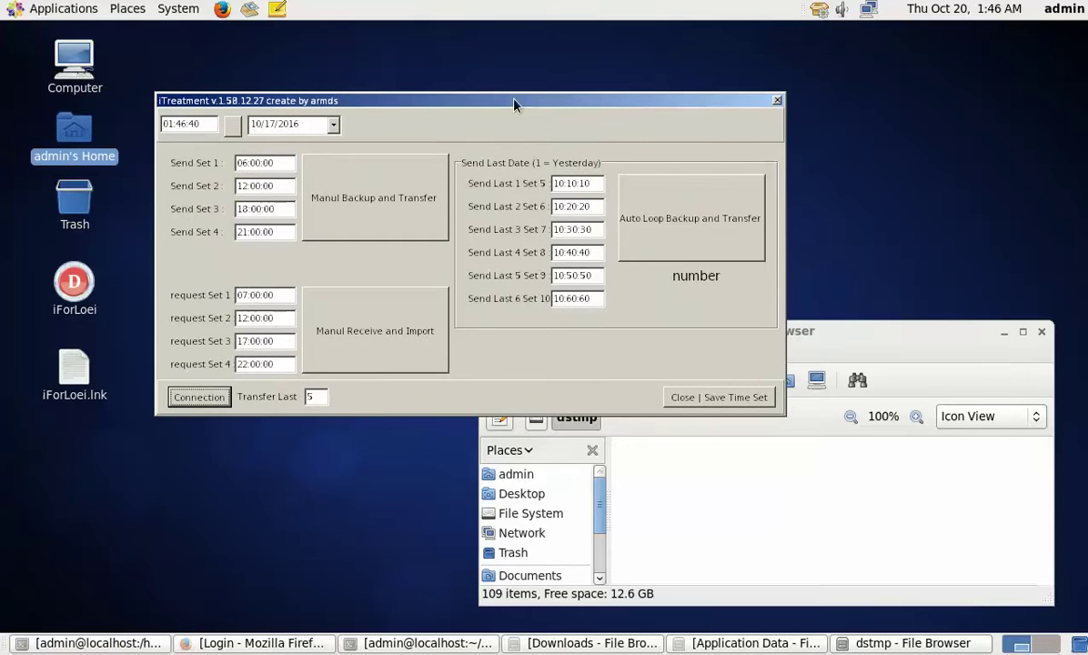
drag(514, 106, 672, 111)
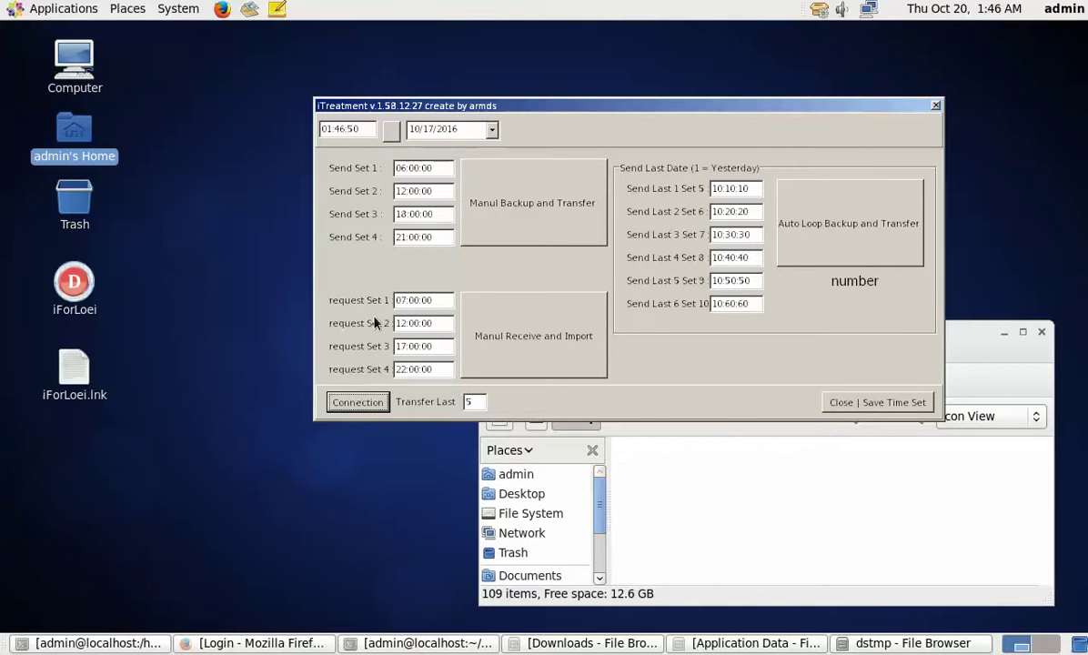
click(873, 411)
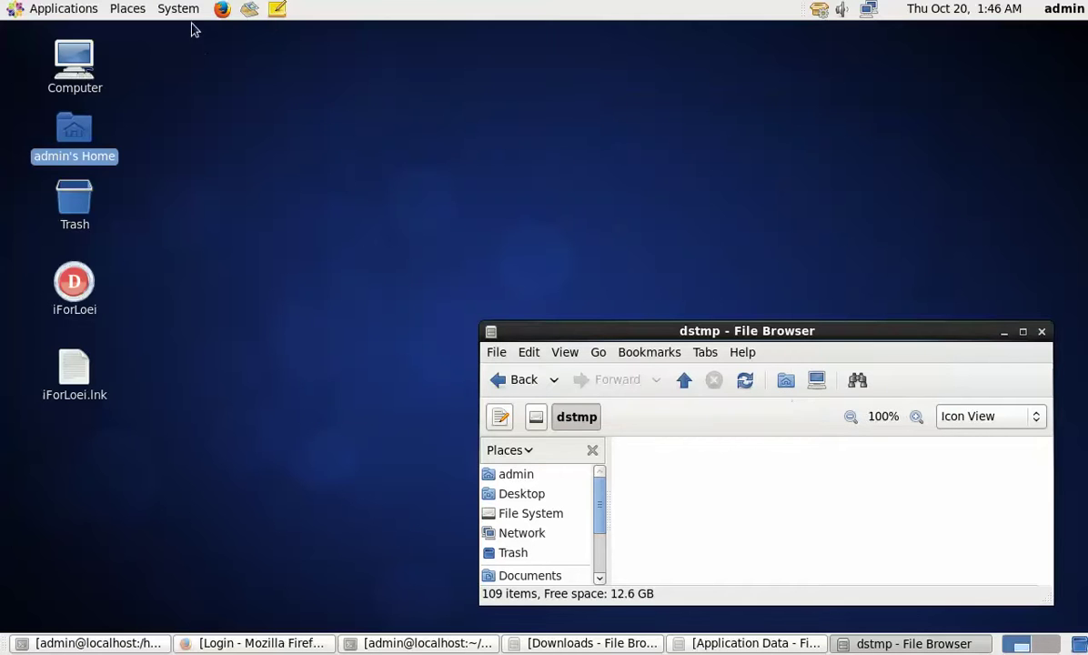
Open the Startup Applications preferences from the System > Preferences menu.
click(182, 9)
mouse_move(193, 38)
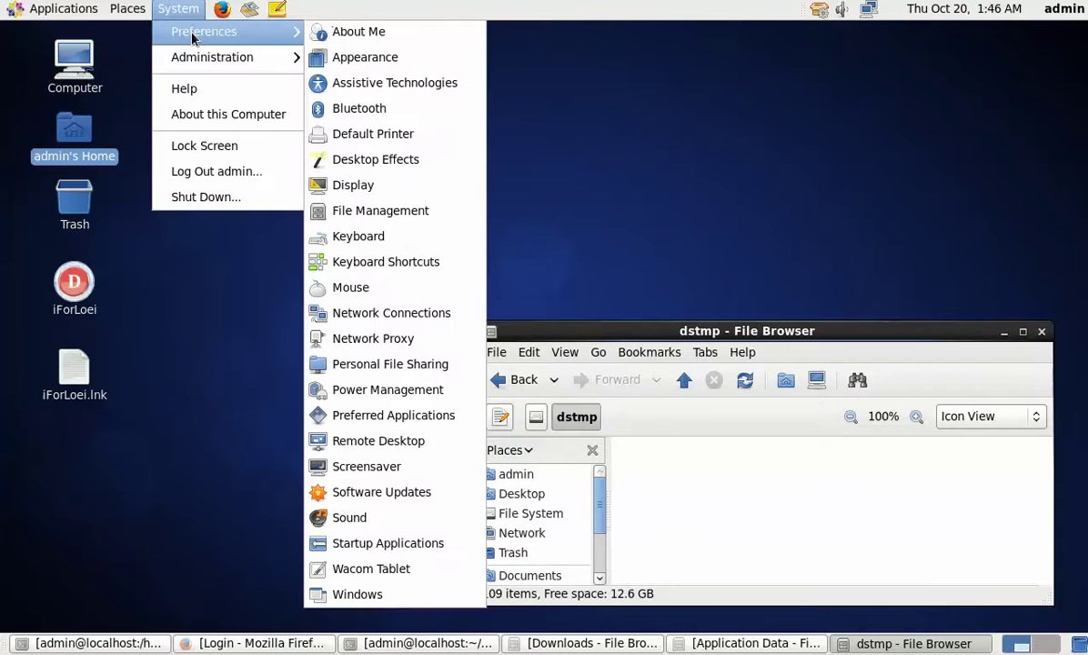
click(392, 546)
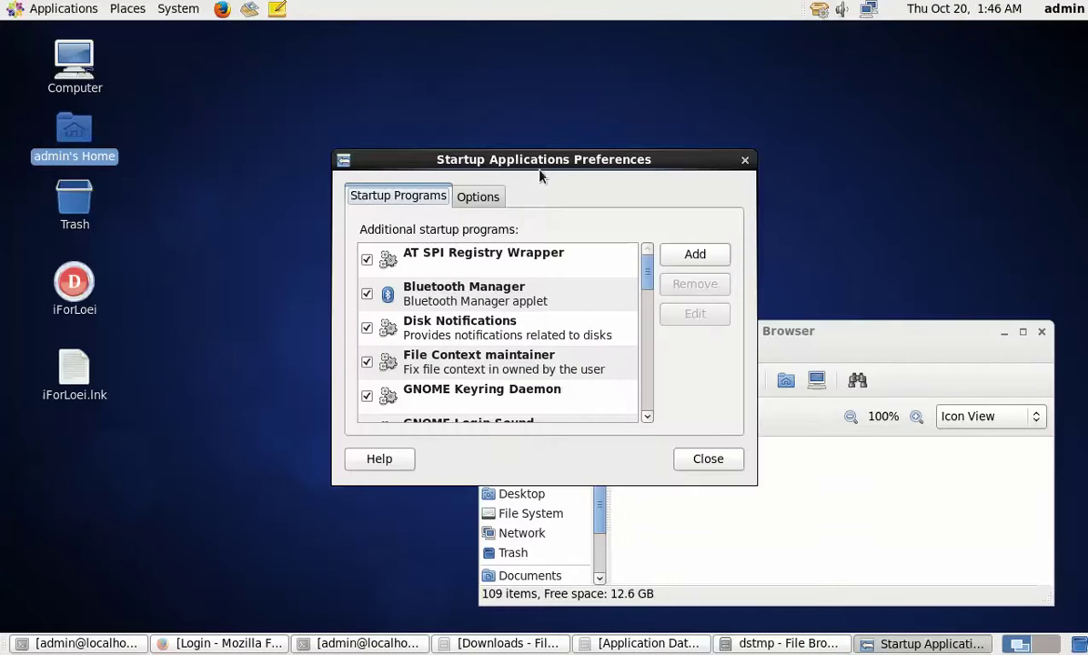
drag(540, 171, 563, 116)
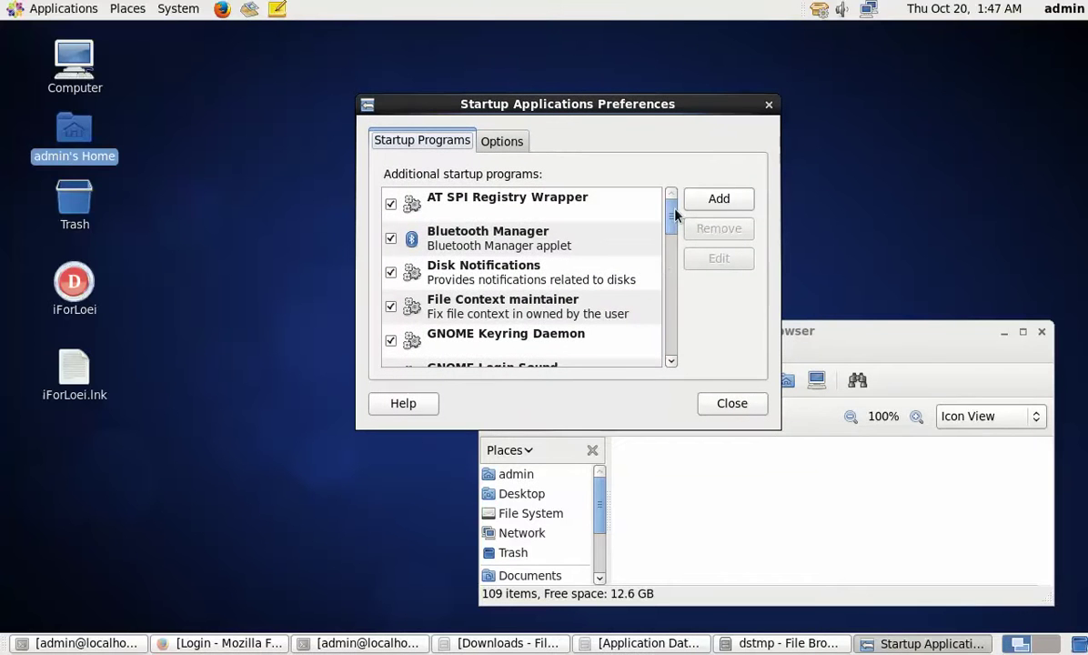
scroll(675, 214, down, 1)
Start a new startup program entry named iForLoei.
click(722, 200)
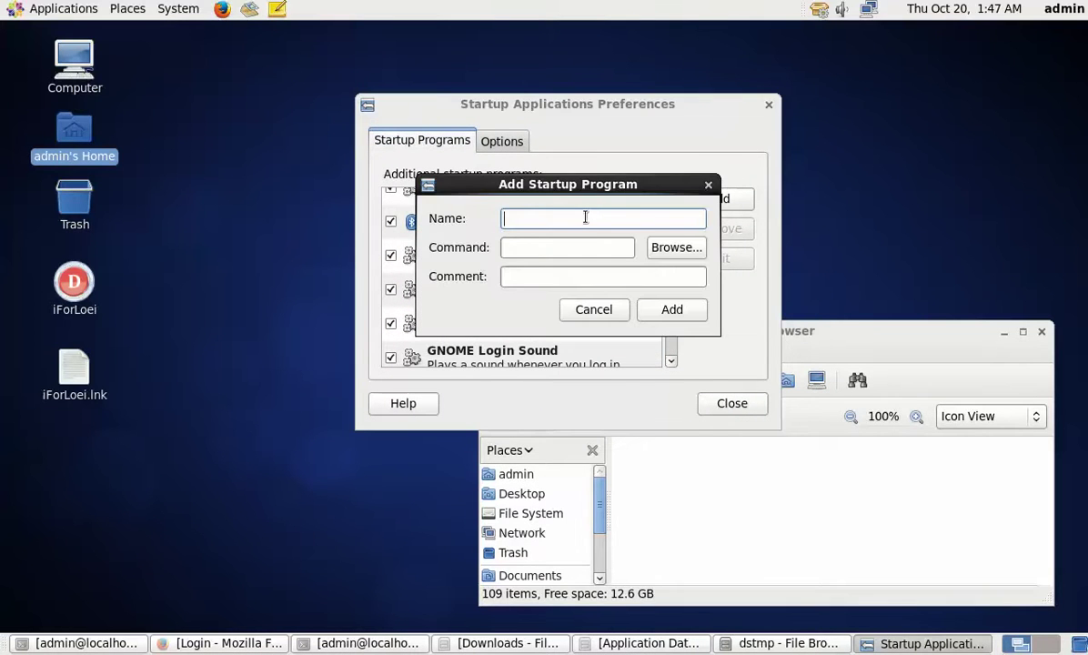
text(m)
key(BackSpace)
text(iForlo)
key(BackSpace)
key(BackSpace)
text(Loei)
key(Tab)
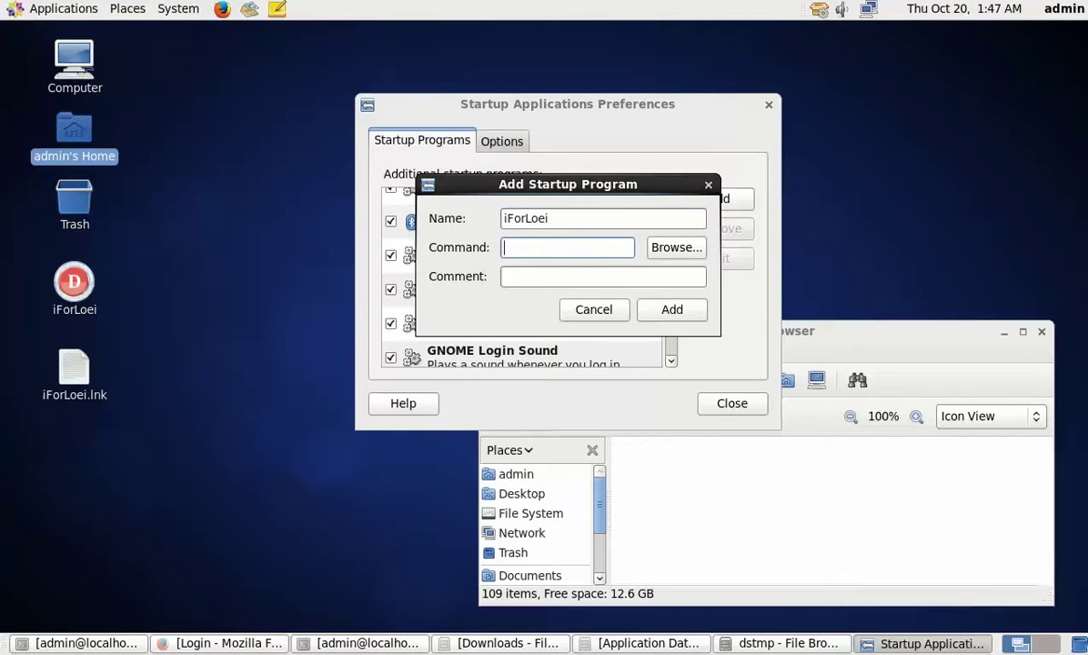
click(680, 251)
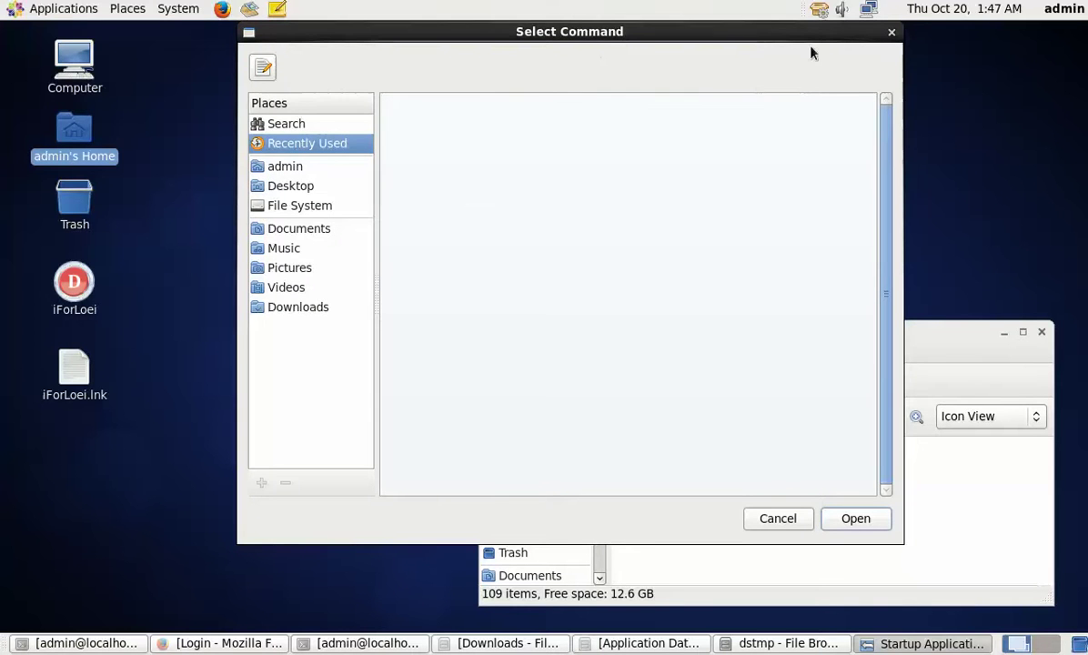
click(891, 32)
Copy the Wine command from the iForLoei launcher's Properties.
click(71, 291)
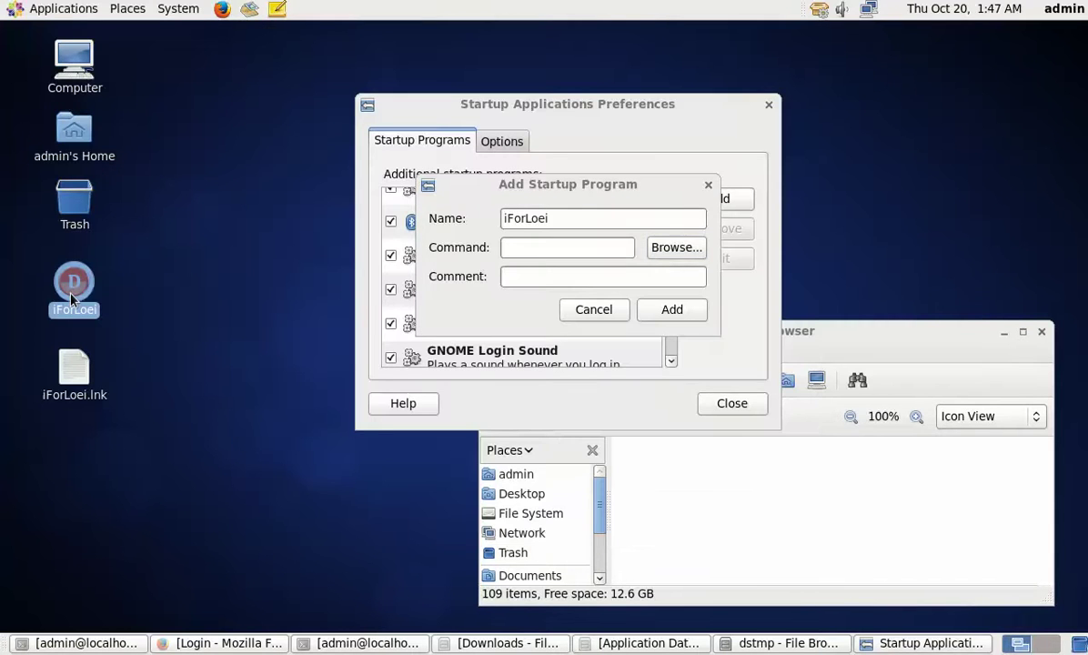
right_click(71, 296)
click(118, 535)
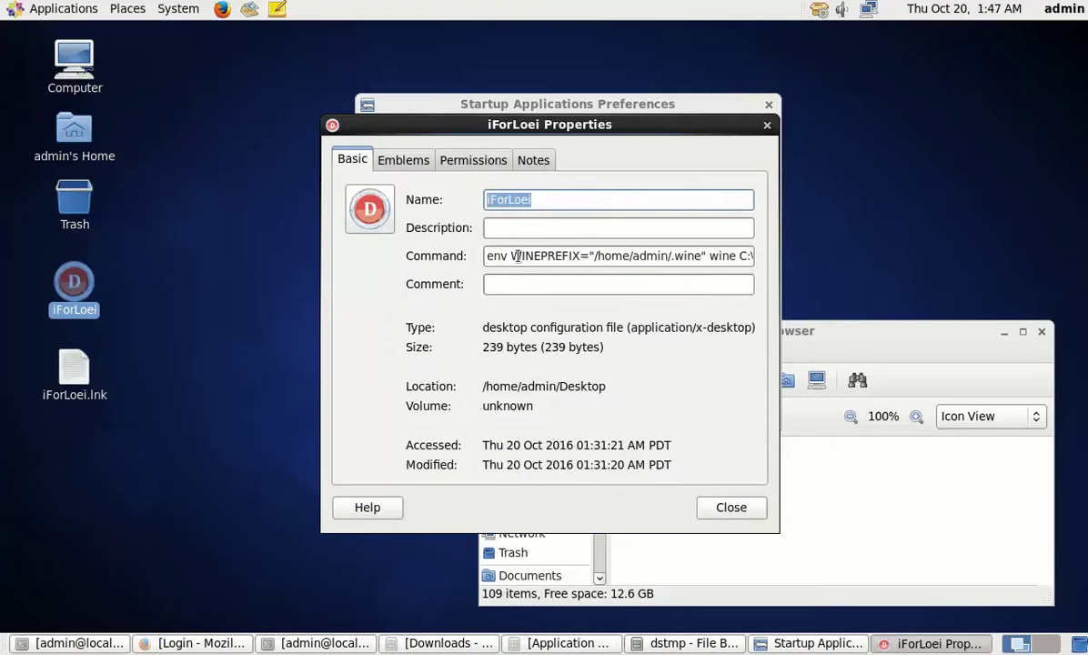
drag(489, 257, 816, 262)
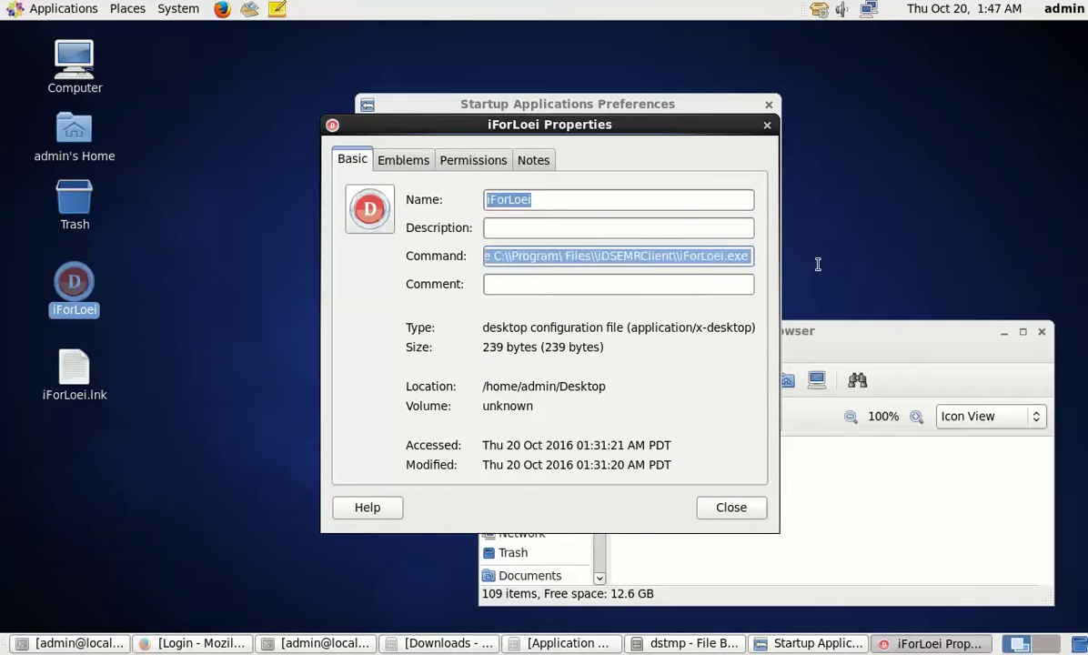
right_click(708, 256)
click(735, 289)
drag(637, 125, 795, 346)
Paste that command, add the iForLoei entry, and close the properties and preferences windows.
right_click(530, 248)
click(565, 292)
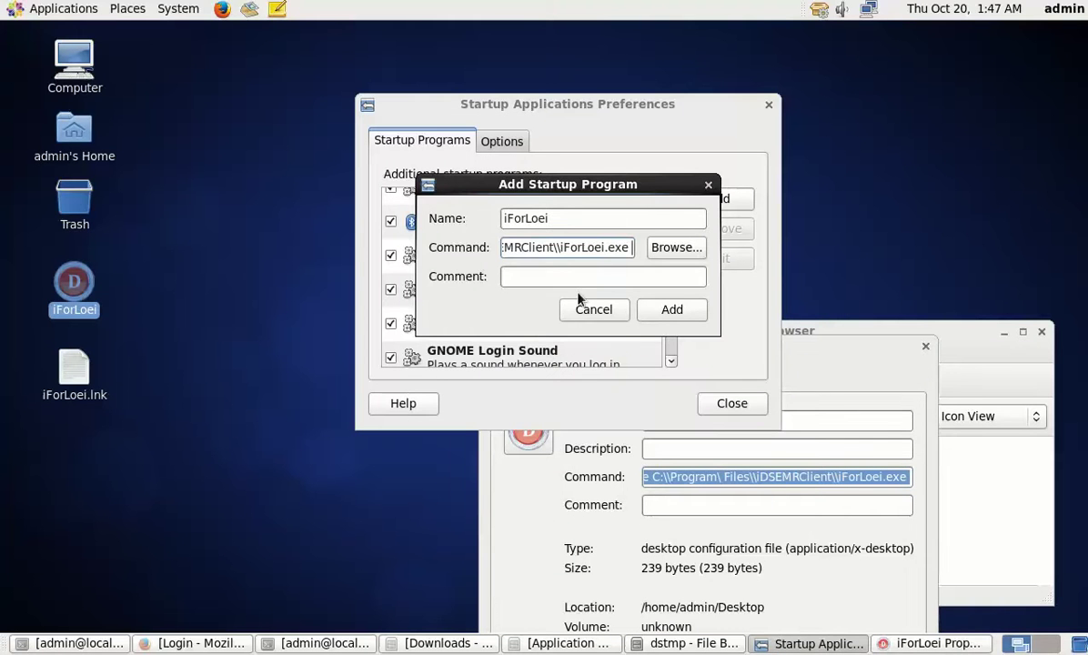
click(665, 312)
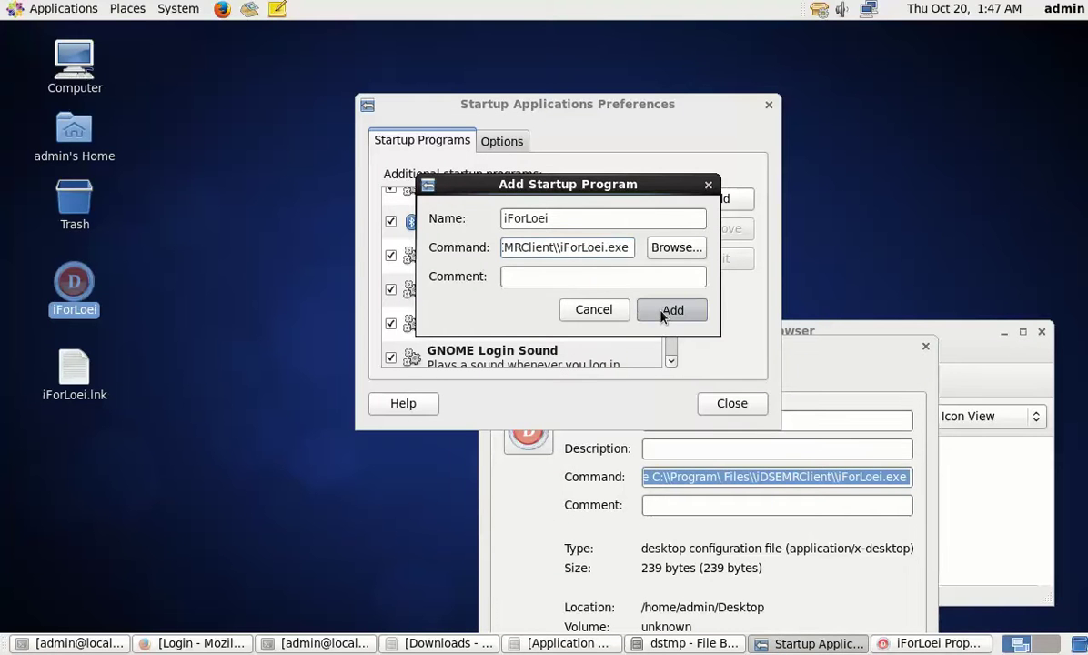
click(925, 347)
drag(673, 228, 538, 262)
click(510, 273)
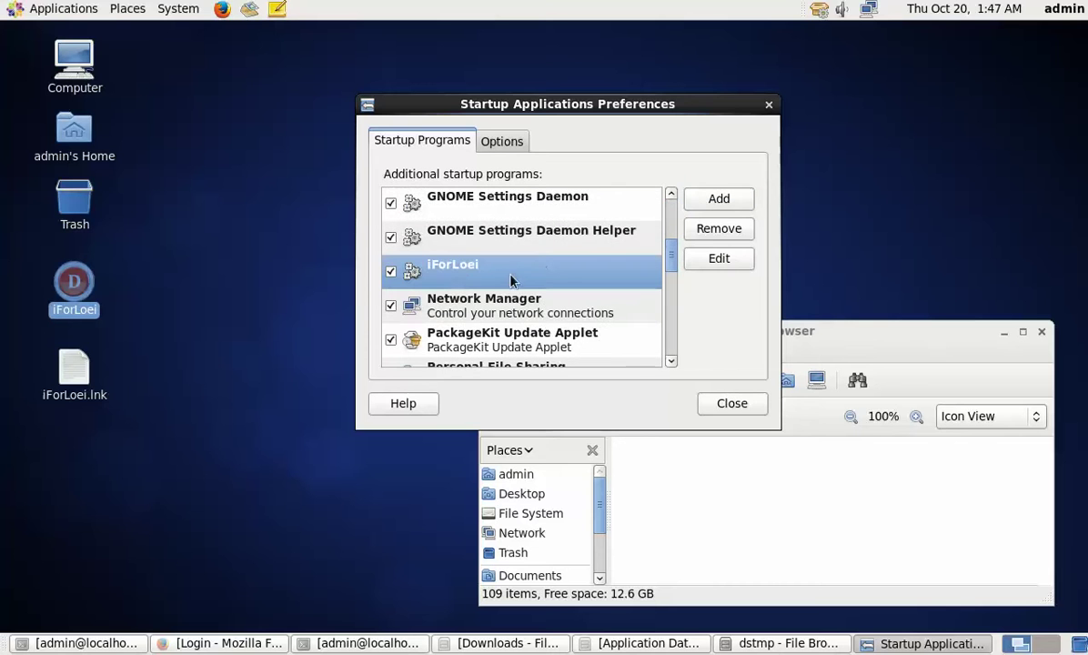
click(725, 406)
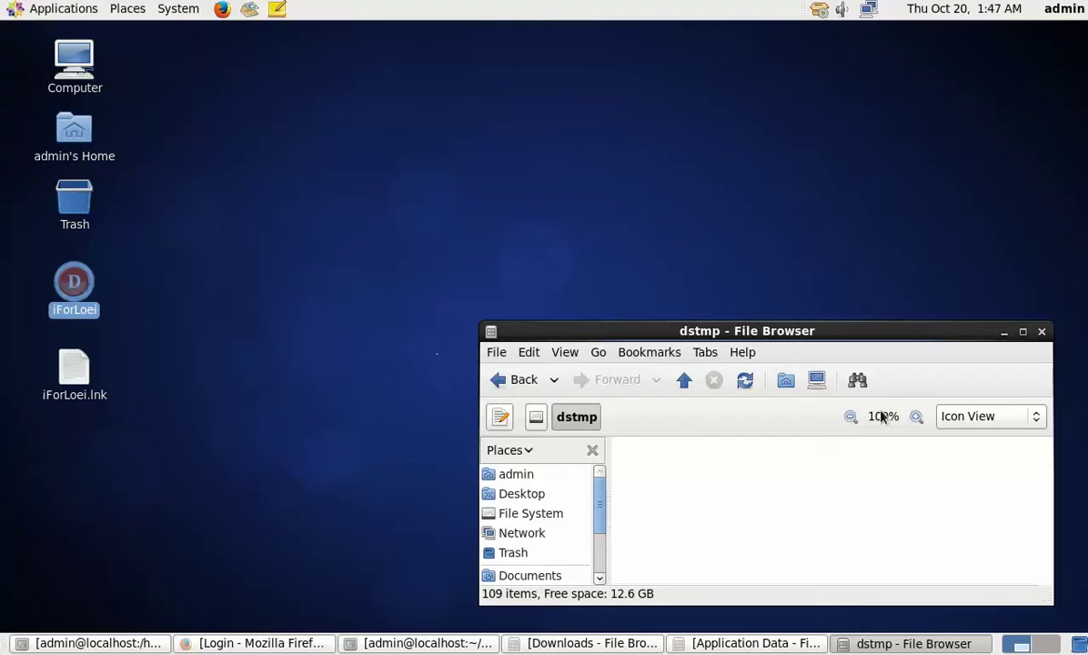
Close the dstmp file browser and log out of the admin session.
click(1041, 333)
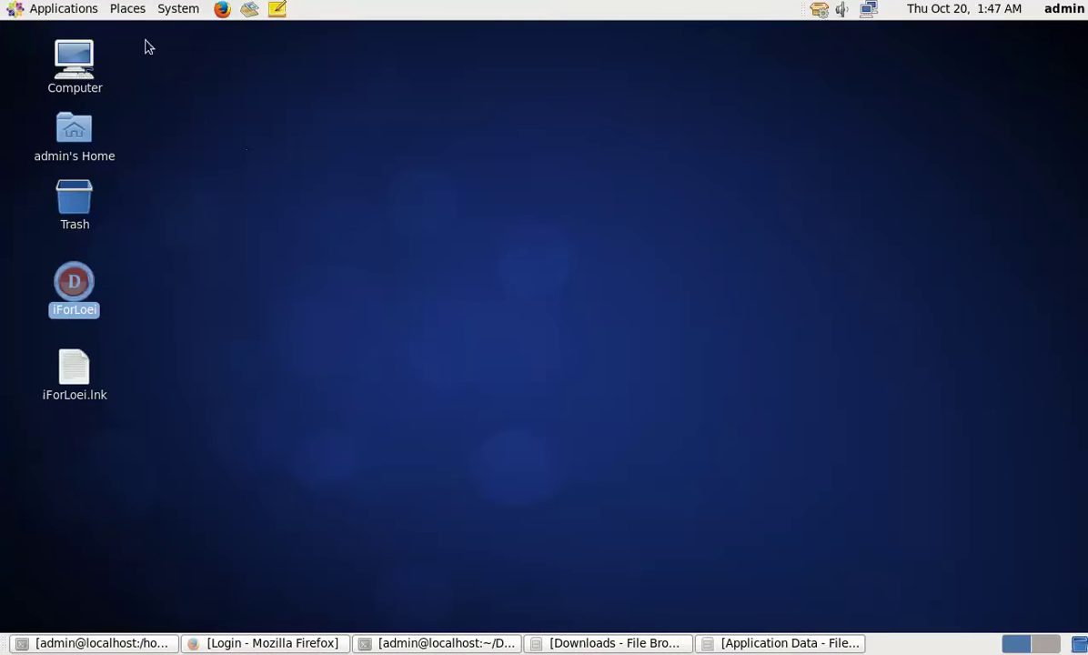
click(173, 9)
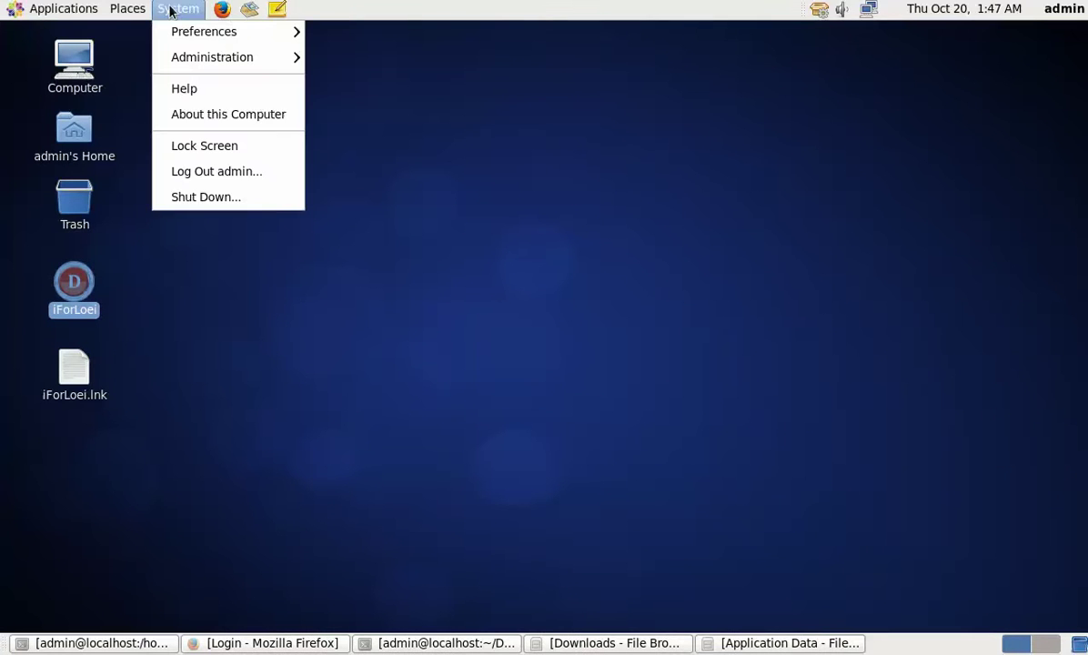
click(244, 172)
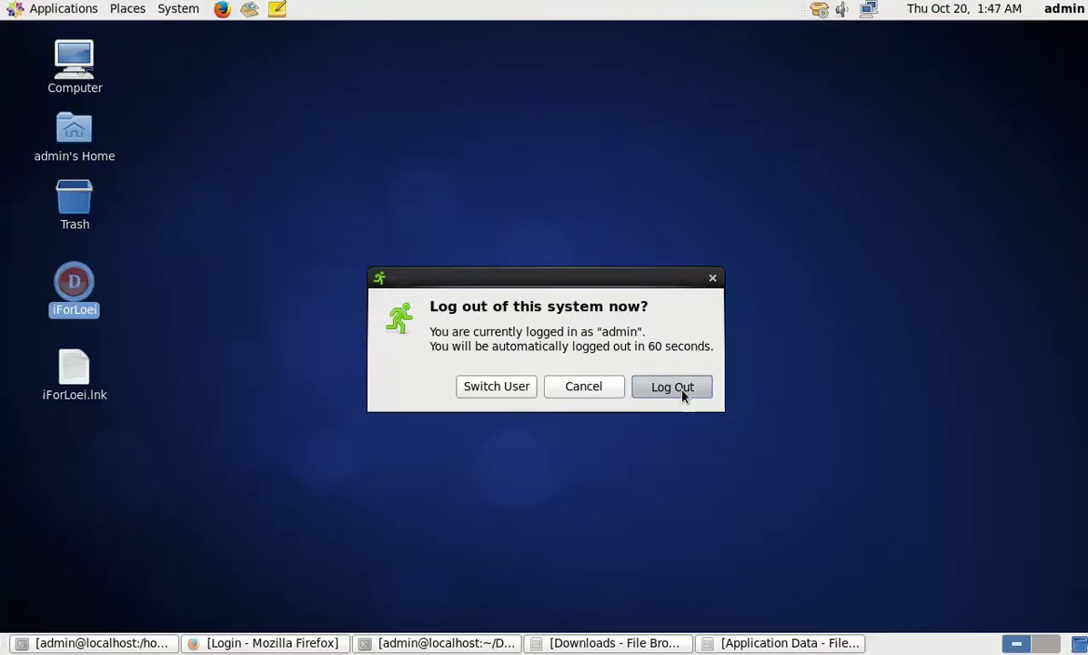
click(682, 391)
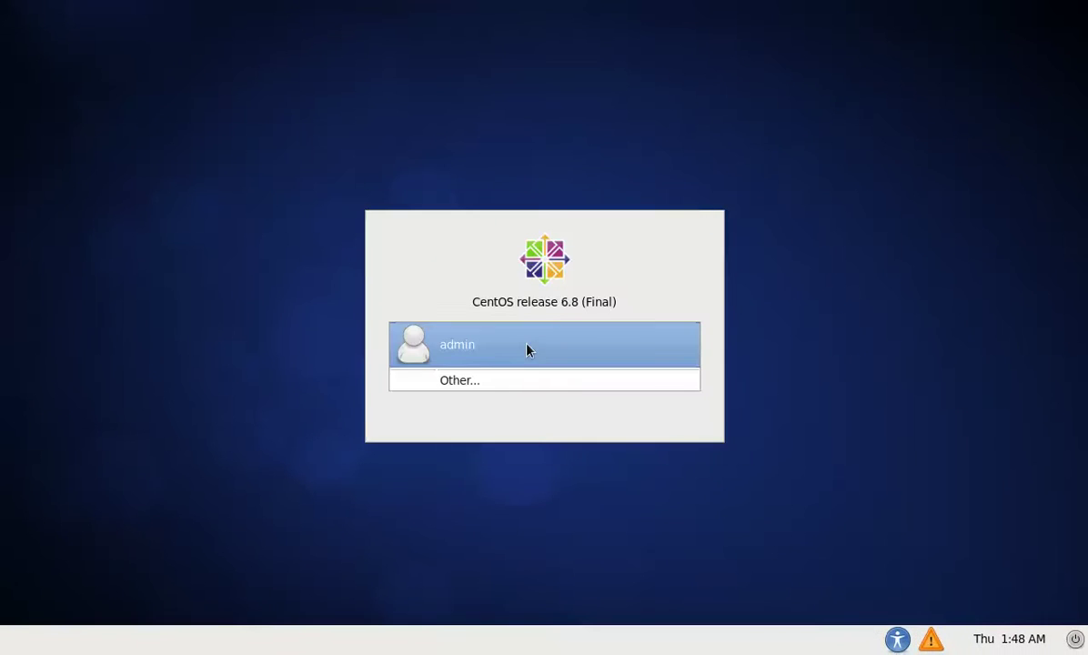
Log back in as admin and close the auto-started iTreatment, saving its time set.
click(527, 350)
text(admin)
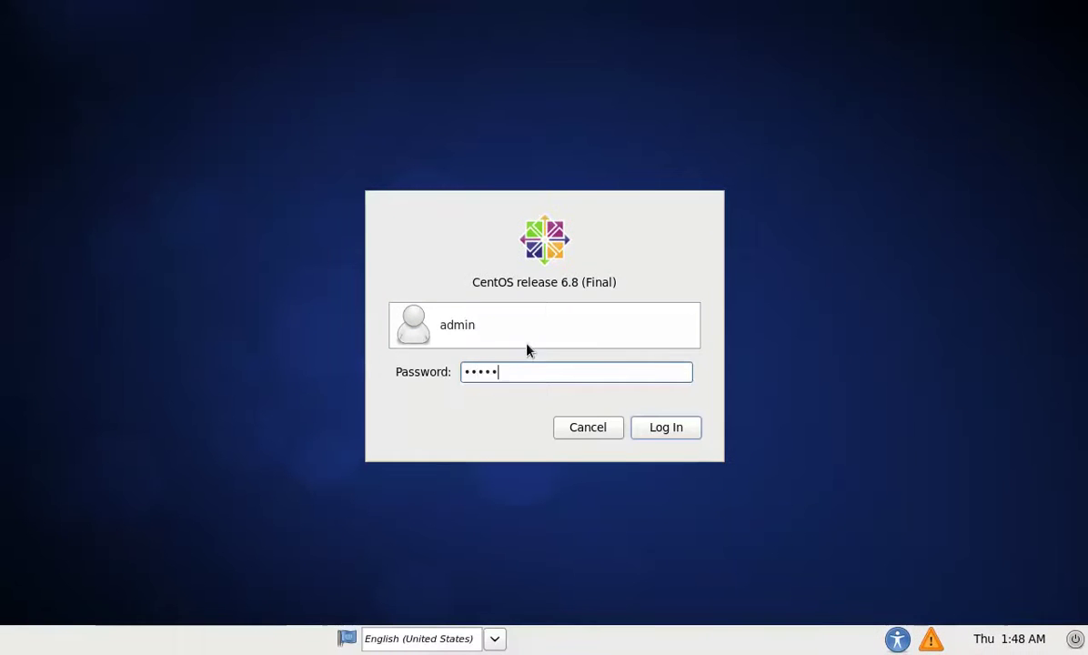
key(Return)
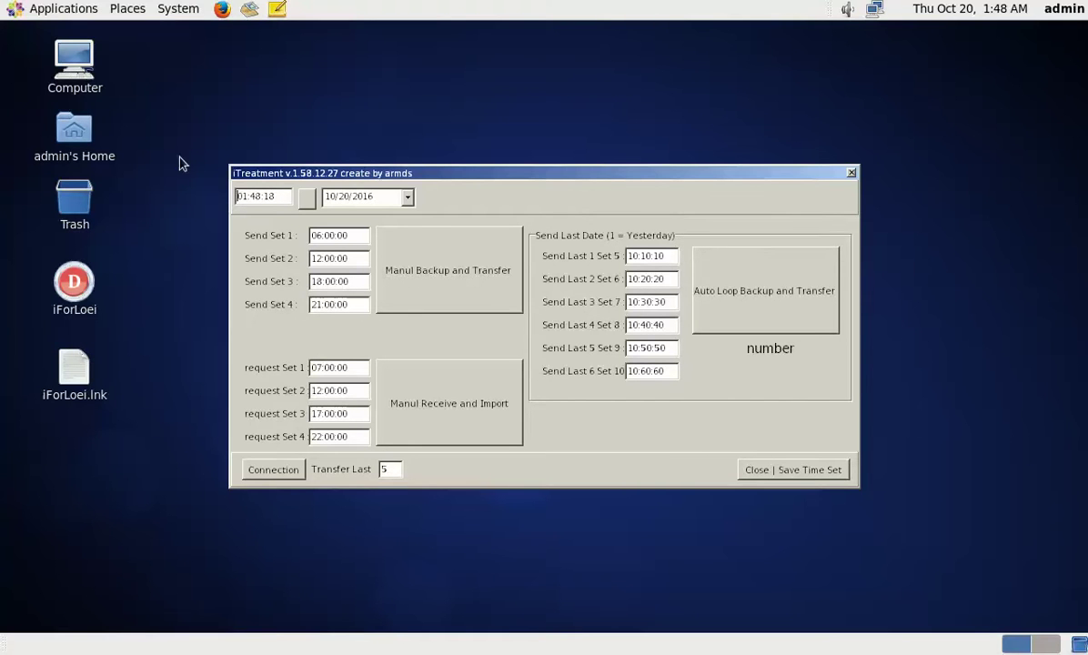
click(66, 298)
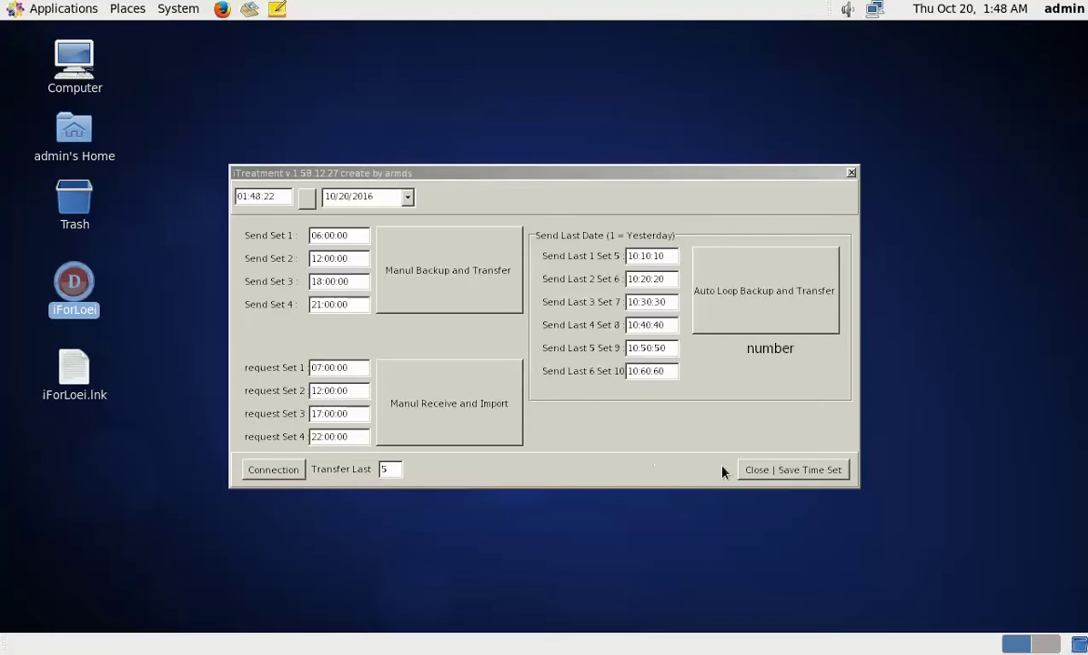
click(767, 480)
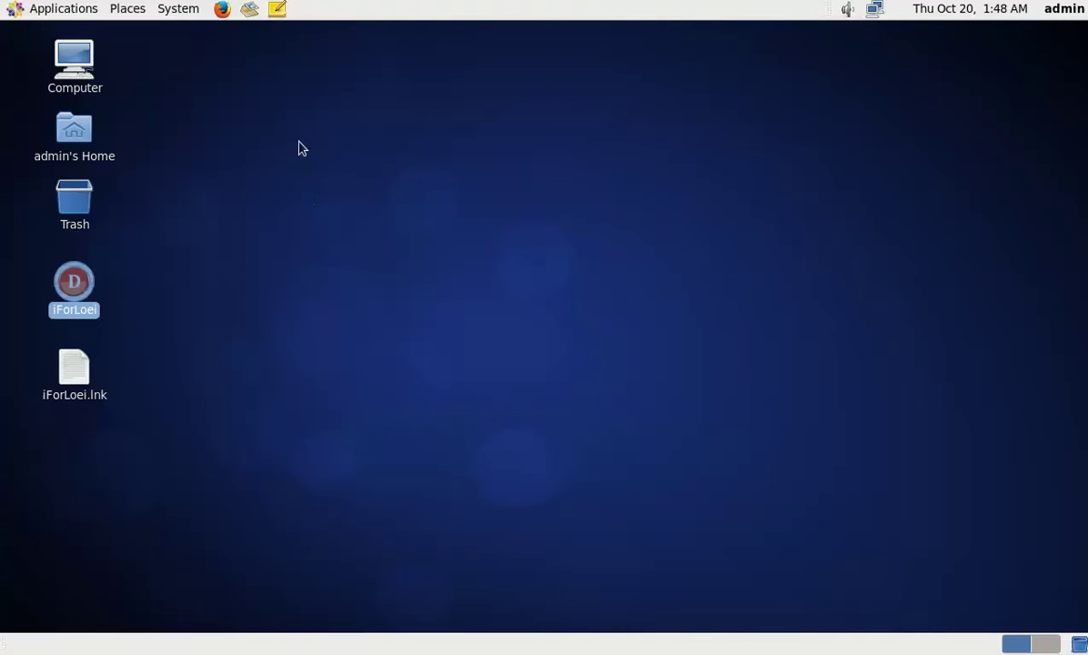
Open a terminal on the Desktop, become root with su, and open /etc/gdm/custom.conf in vi.
right_click(317, 170)
click(383, 243)
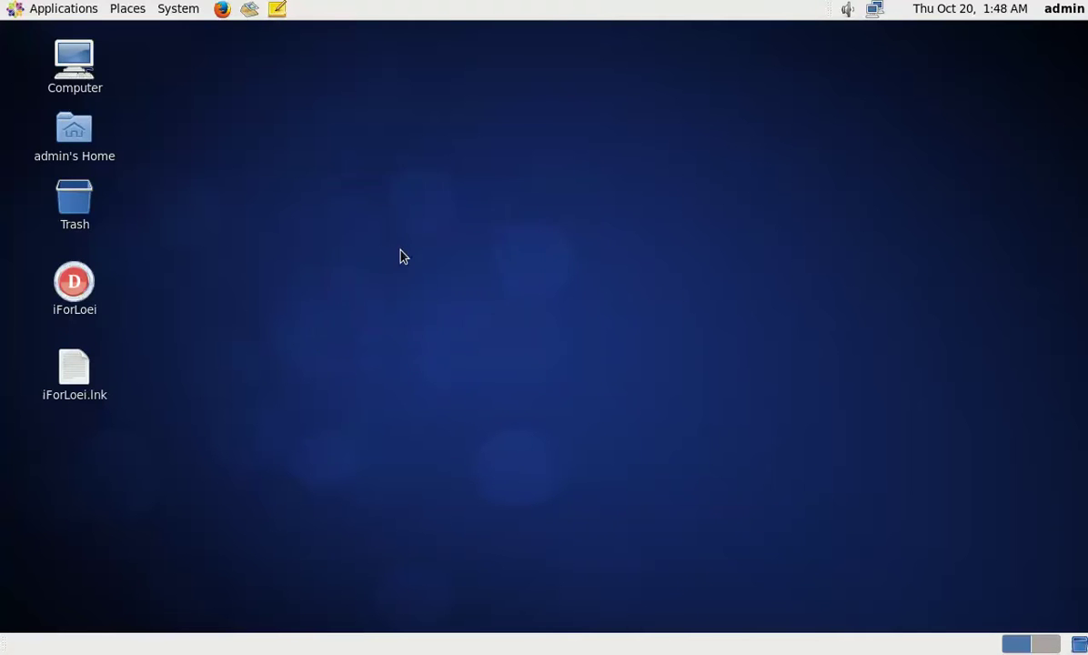
text(su root)
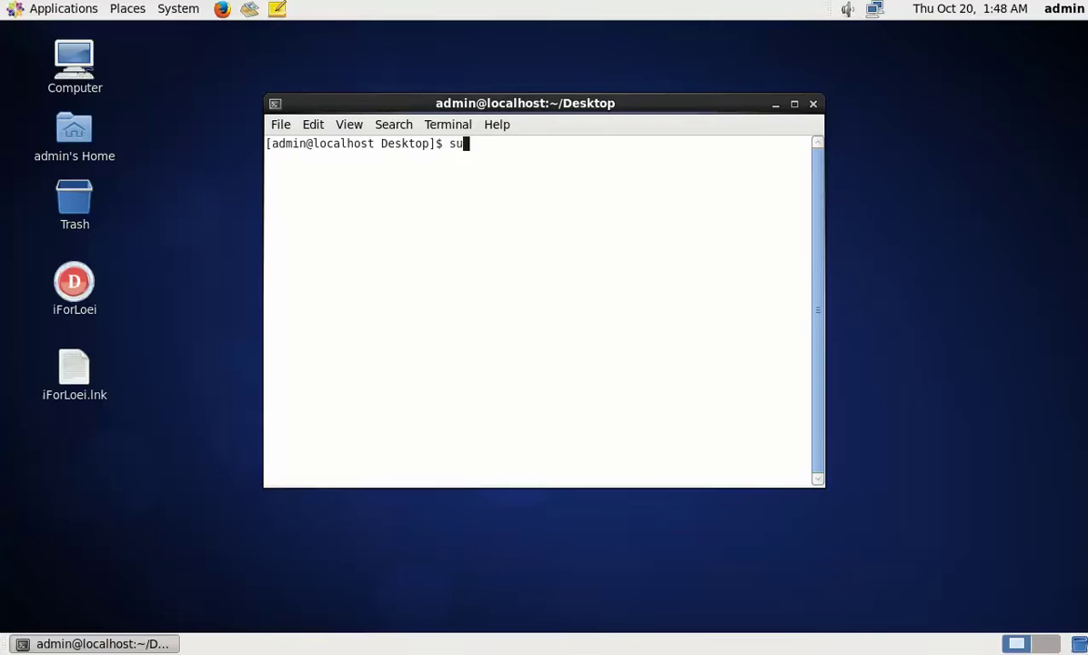
key(Return)
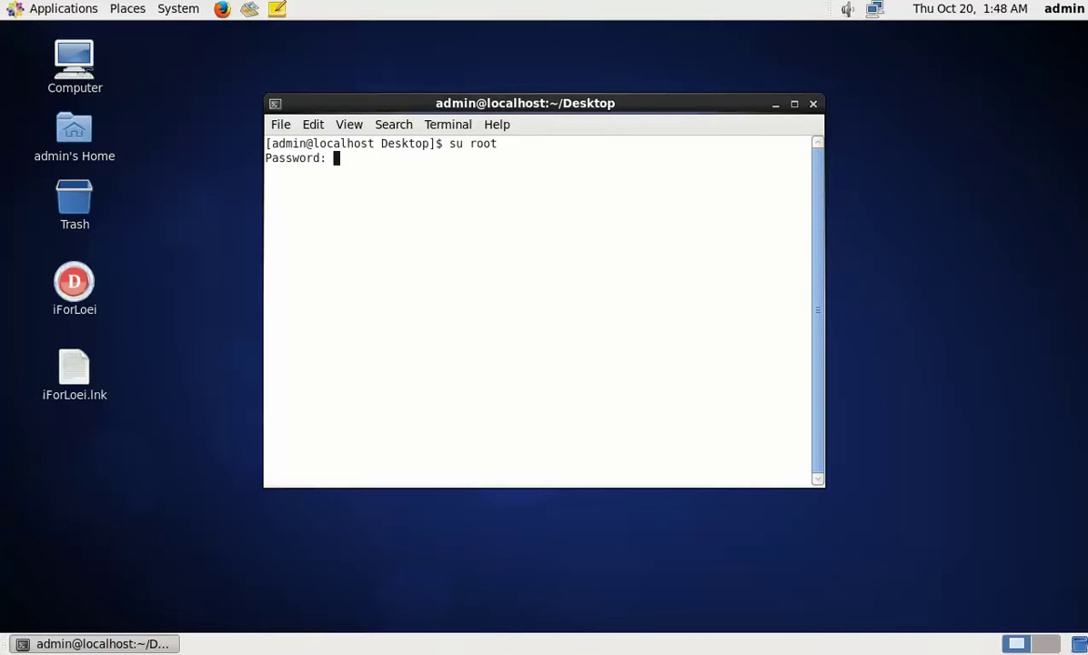
key(Return)
text(vi /etc/)
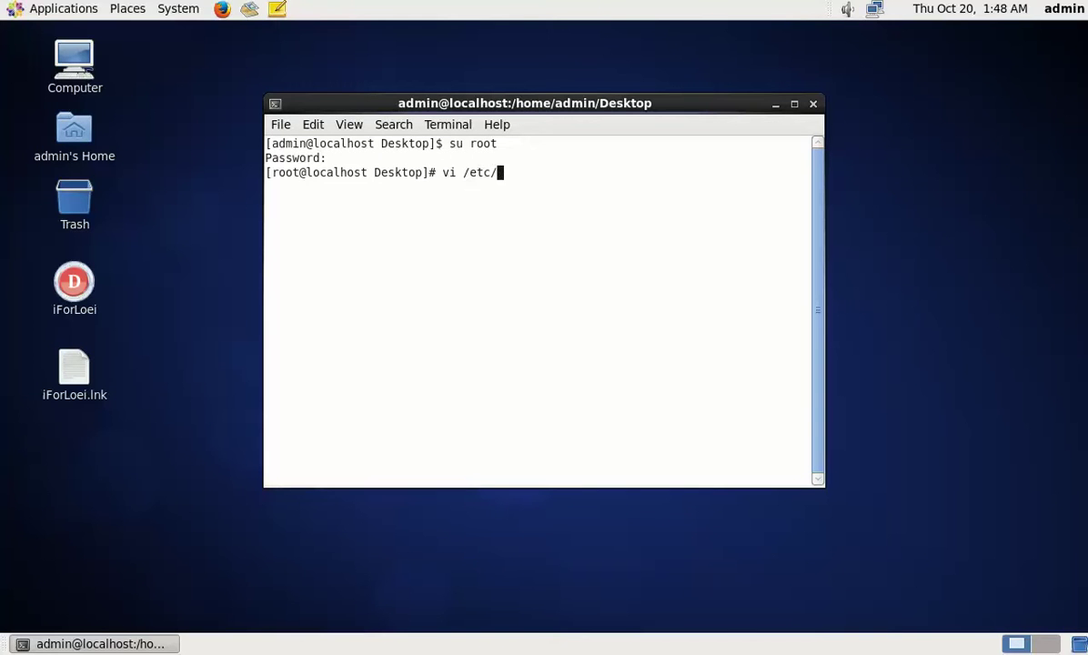
text(gdm/custom.conf)
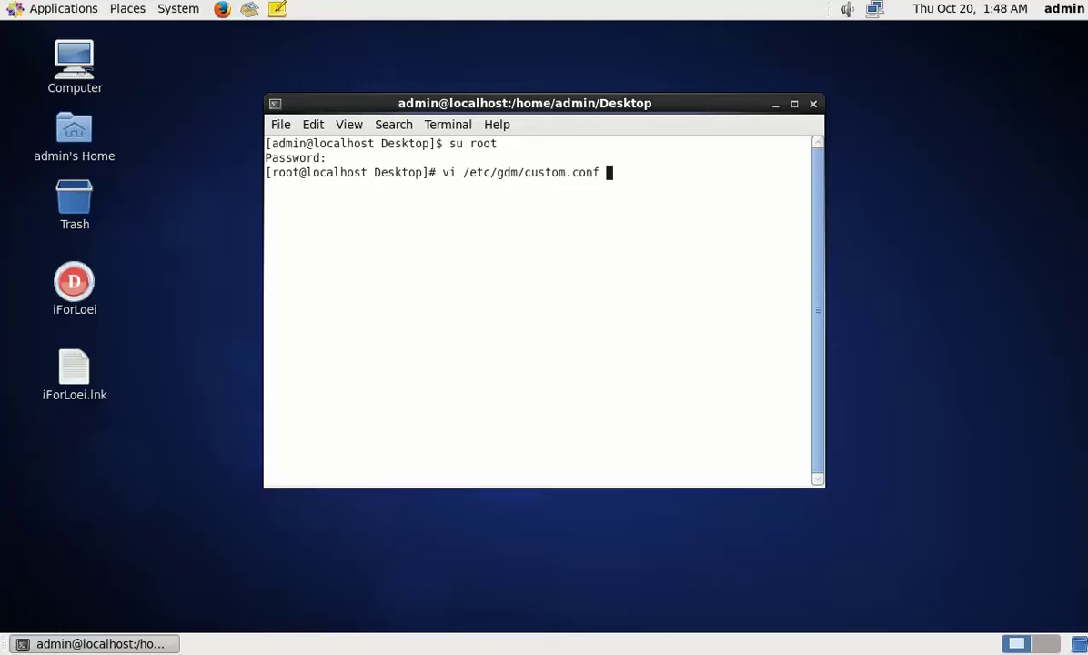
key(Return)
Add AutomaticLoginEnable=true and AutomaticLogin=admin under [daemon] and save with :wq.
key(Down)
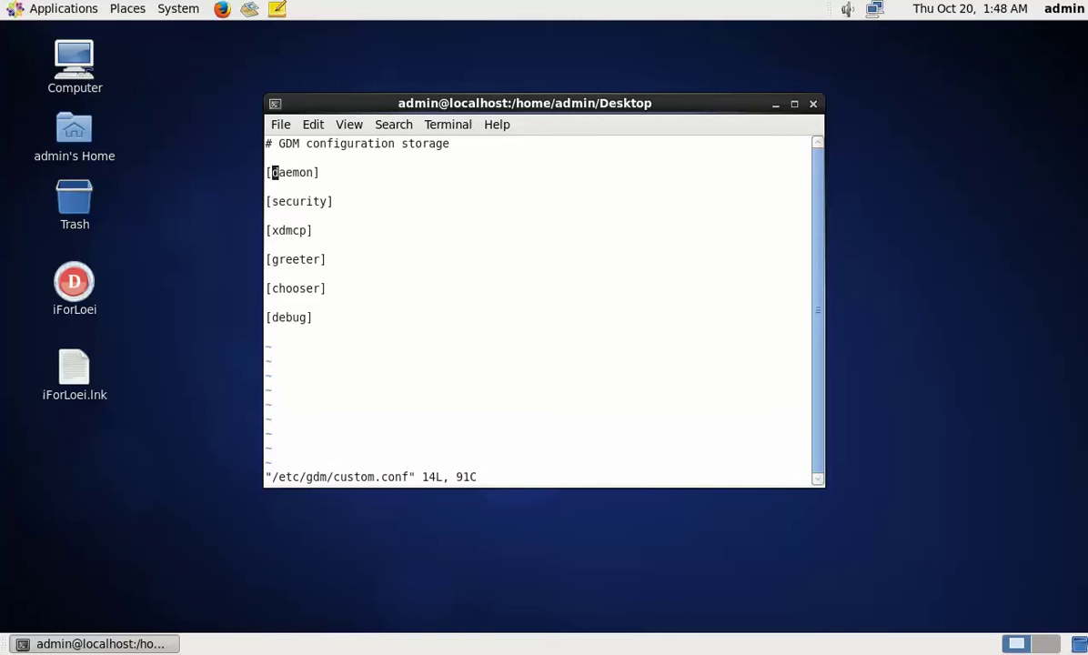
key(Right)
key(Right)
key(End)
key(i)
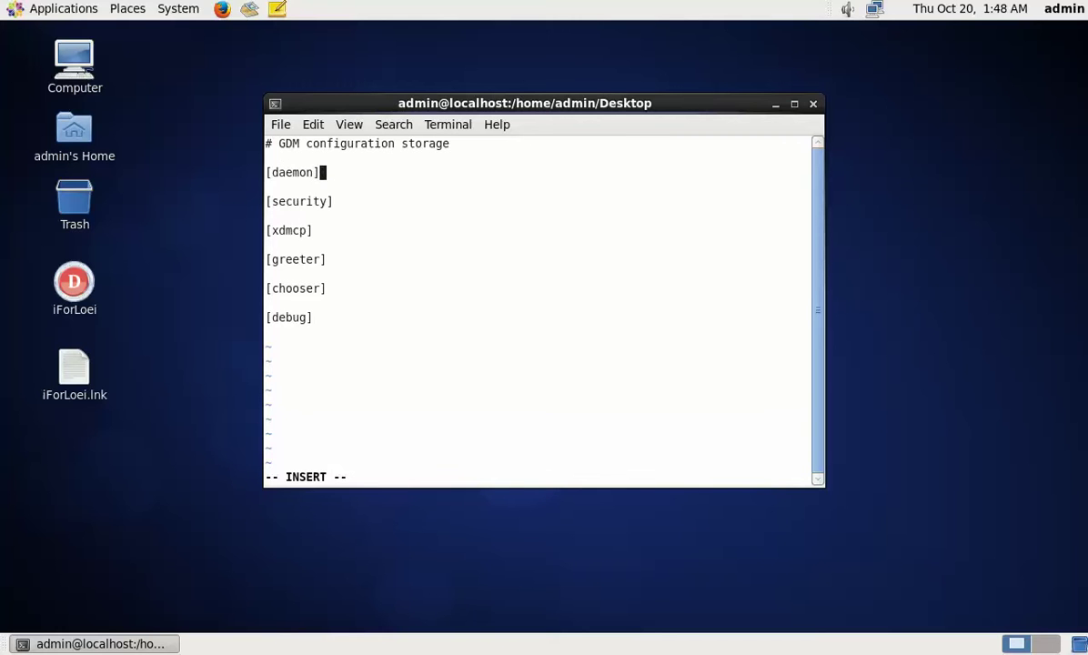
key(Right)
key(Return)
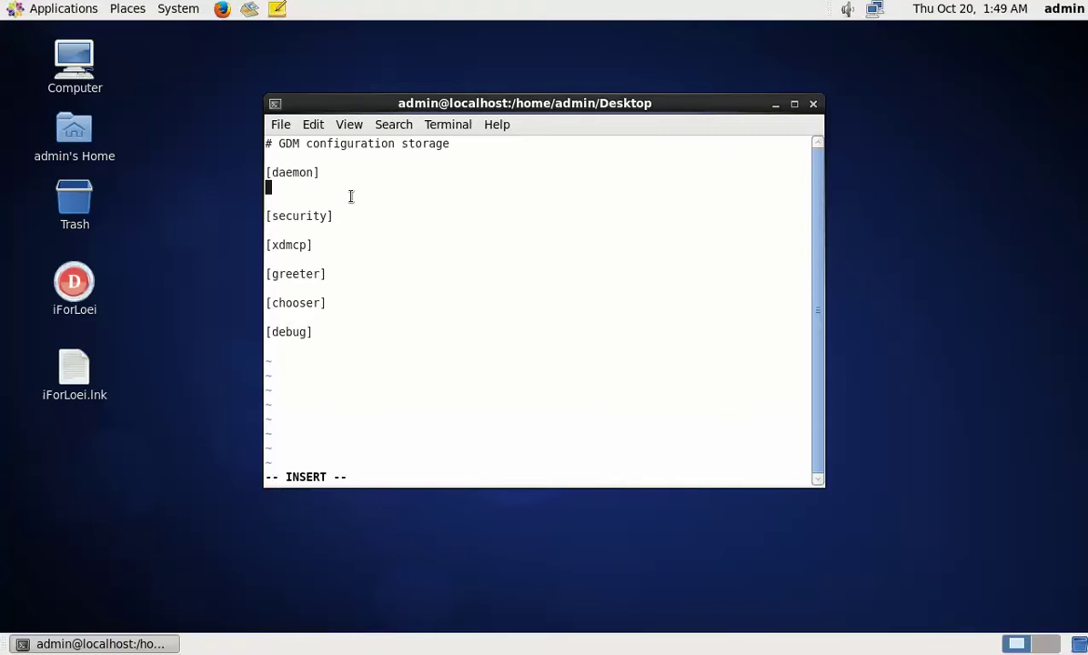
text(AutomaticLoginEnable=true)
key(Return)
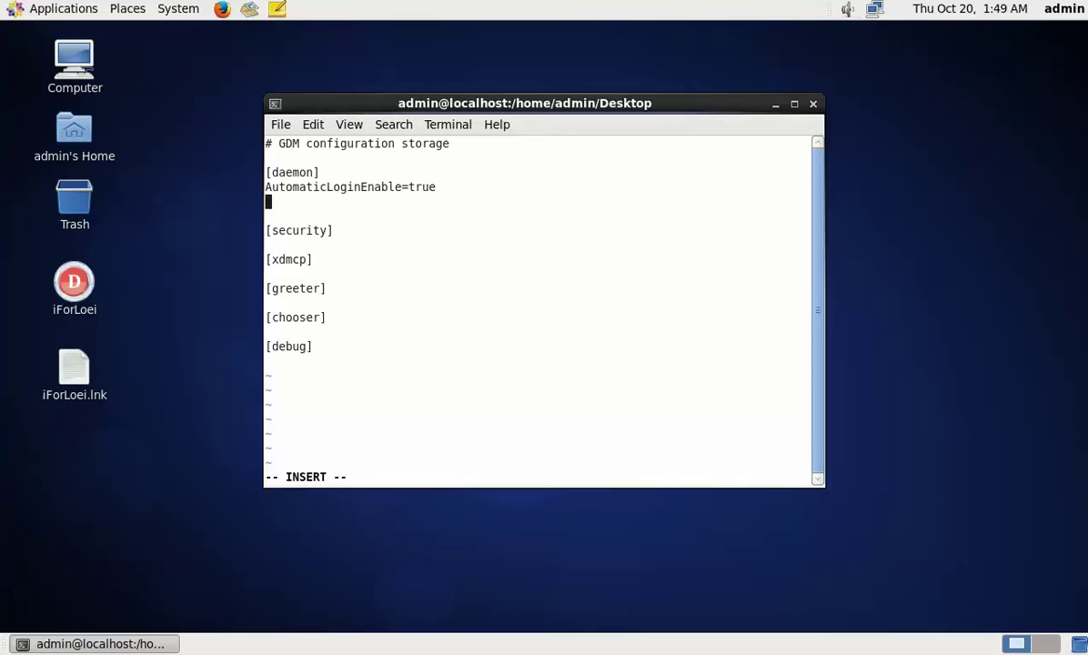
text(AutomatiocLogin=admin)
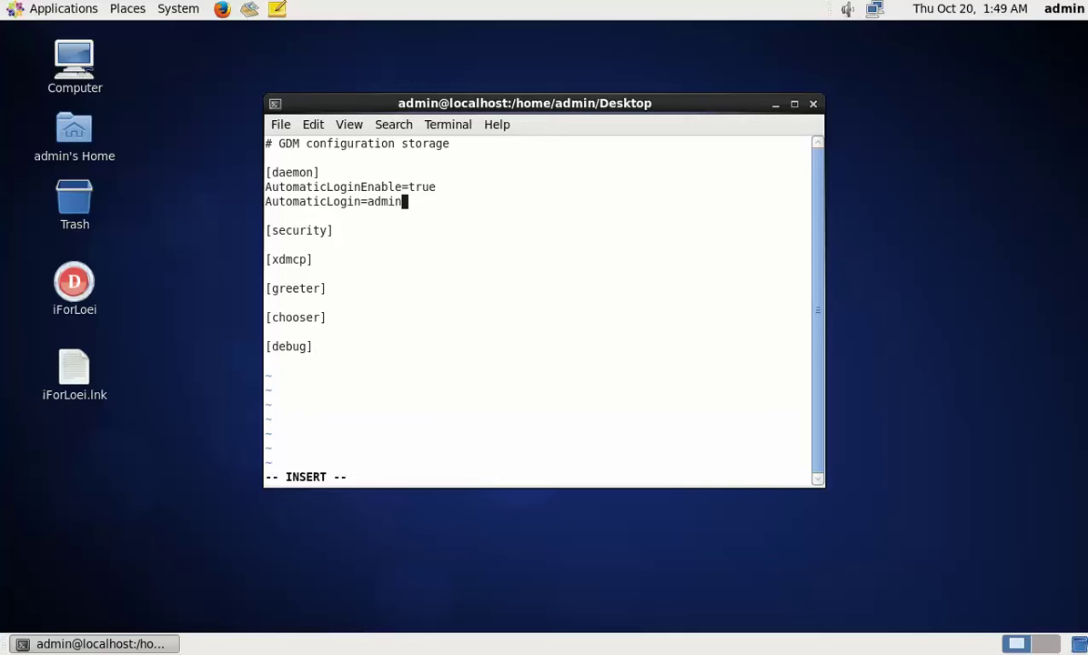
key(Escape)
text(:wq)
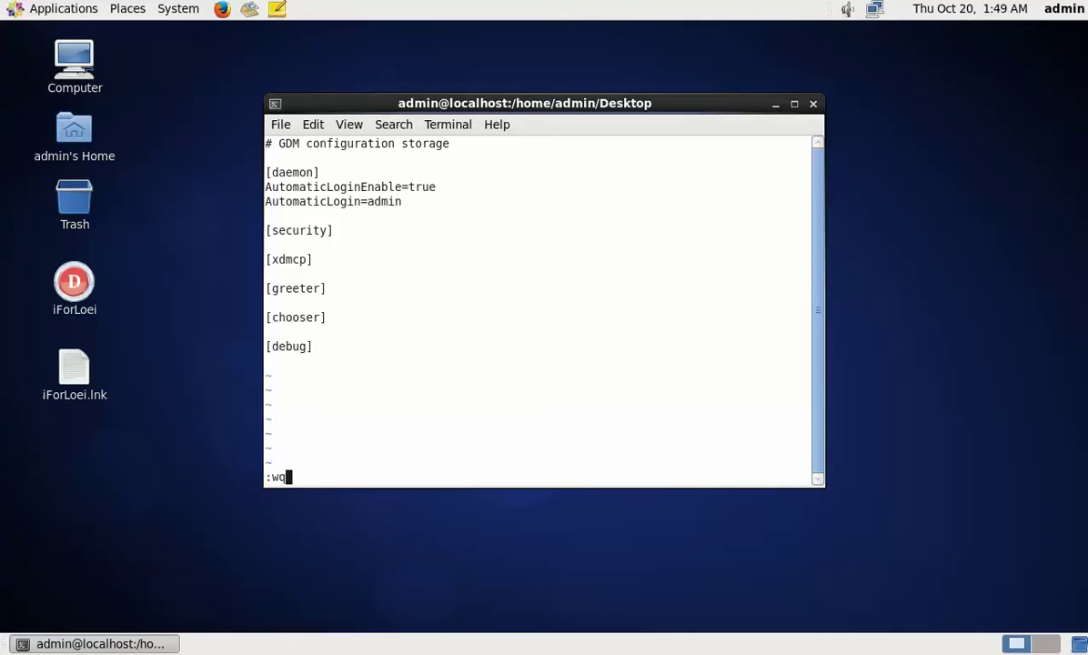
key(Return)
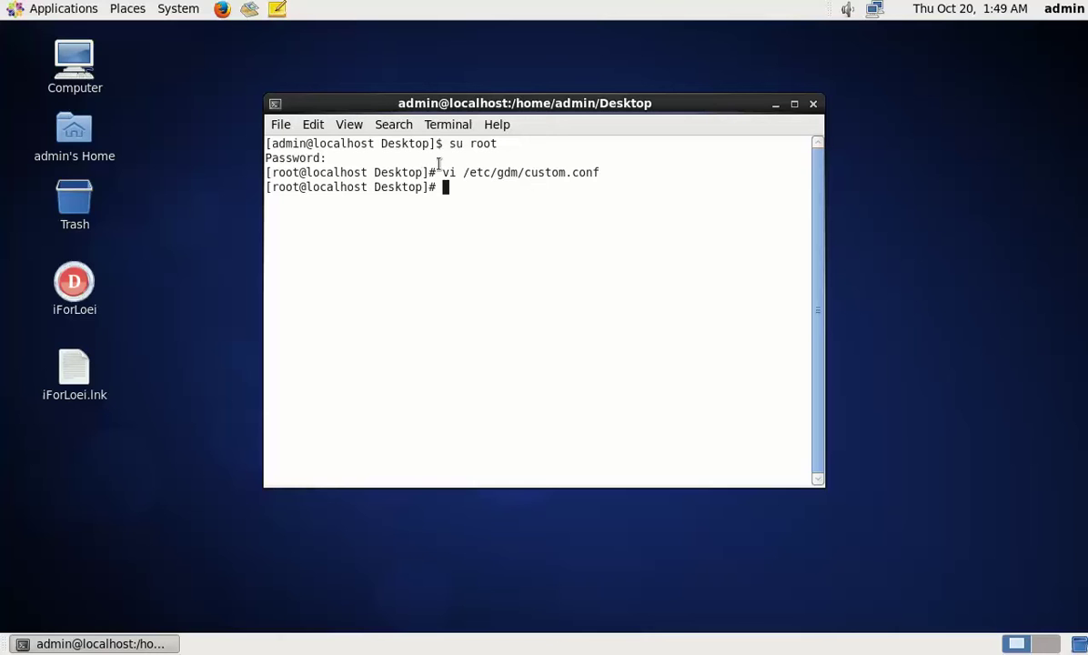
Log out of the admin session via System > Log Out.
drag(464, 172, 602, 174)
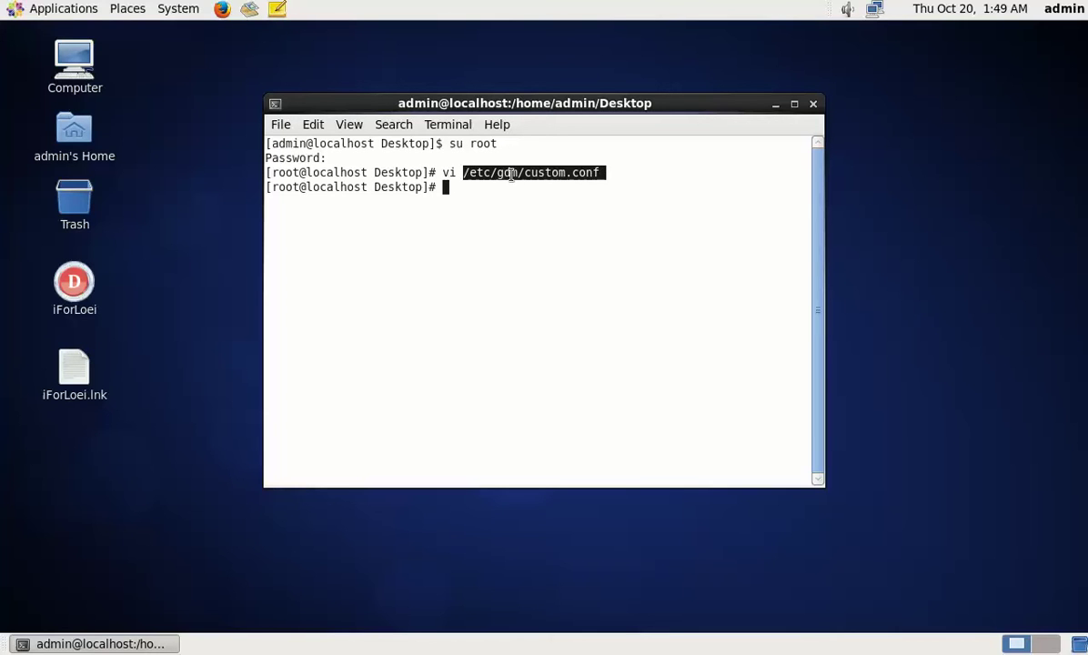
click(483, 183)
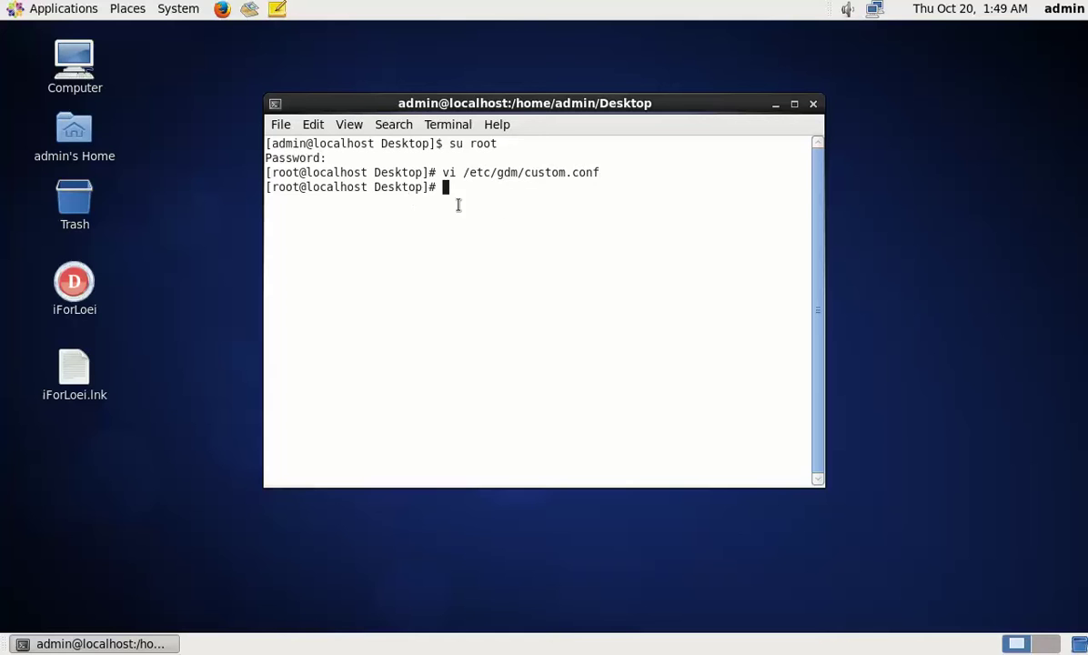
click(179, 9)
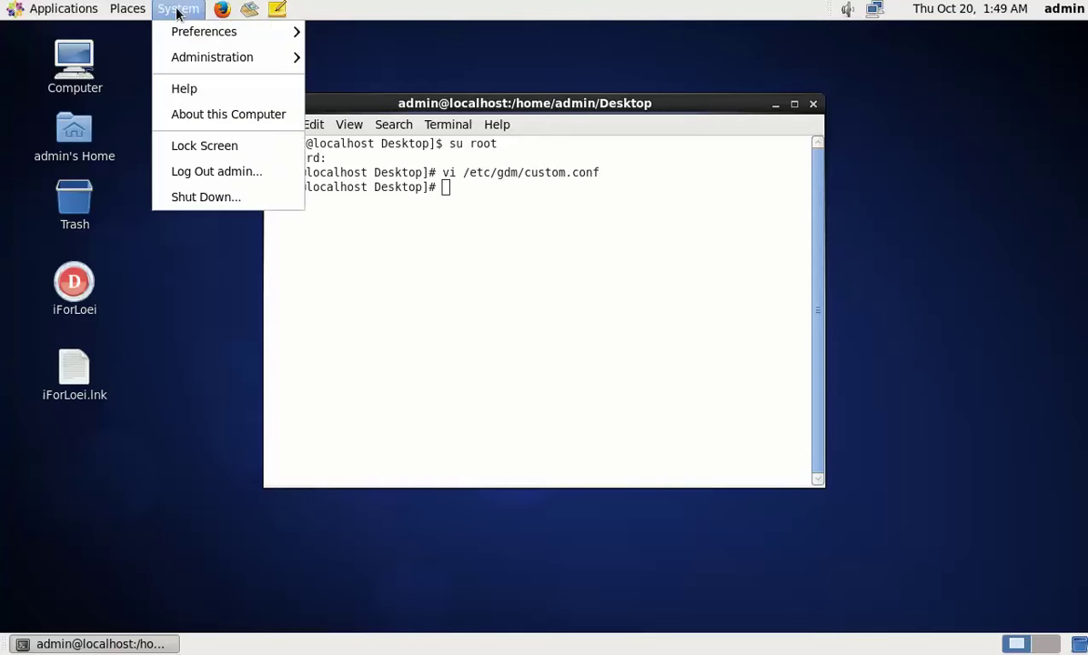
click(232, 183)
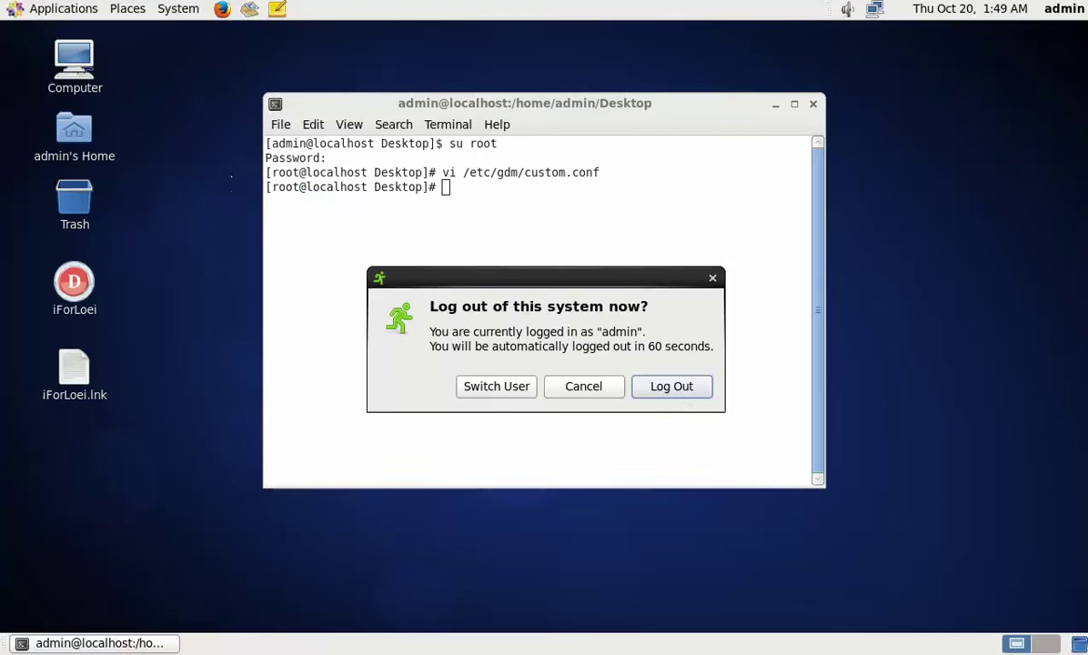
click(680, 386)
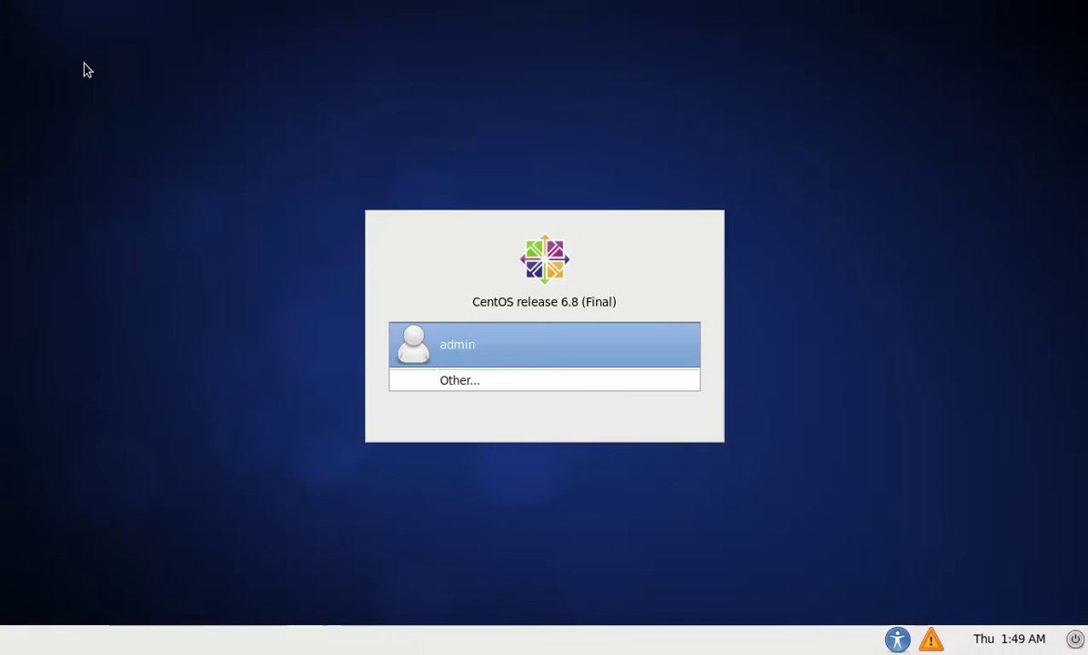
Restart the computer from the login screen's power menu and release the keyboard to the host.
click(1073, 638)
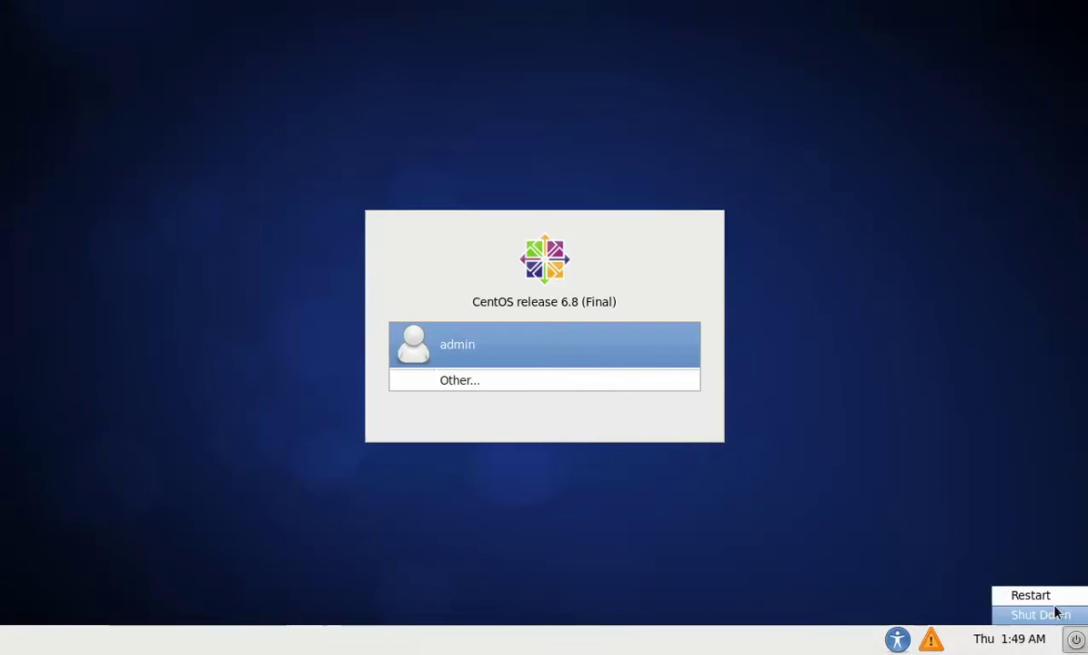
click(1058, 600)
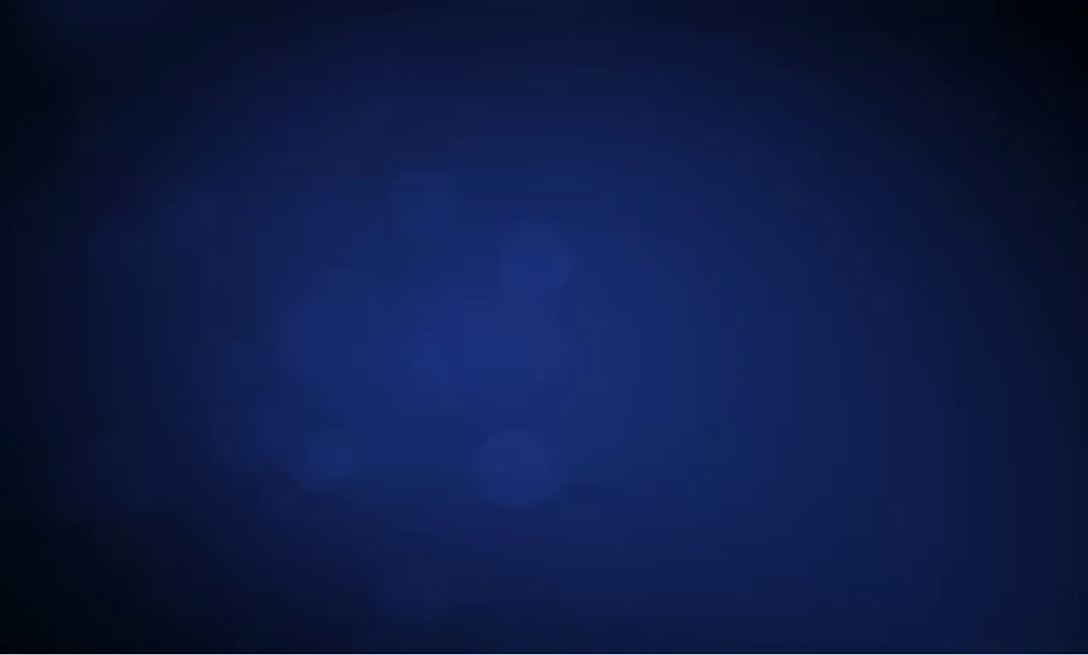
key(ctrl+alt+Return)
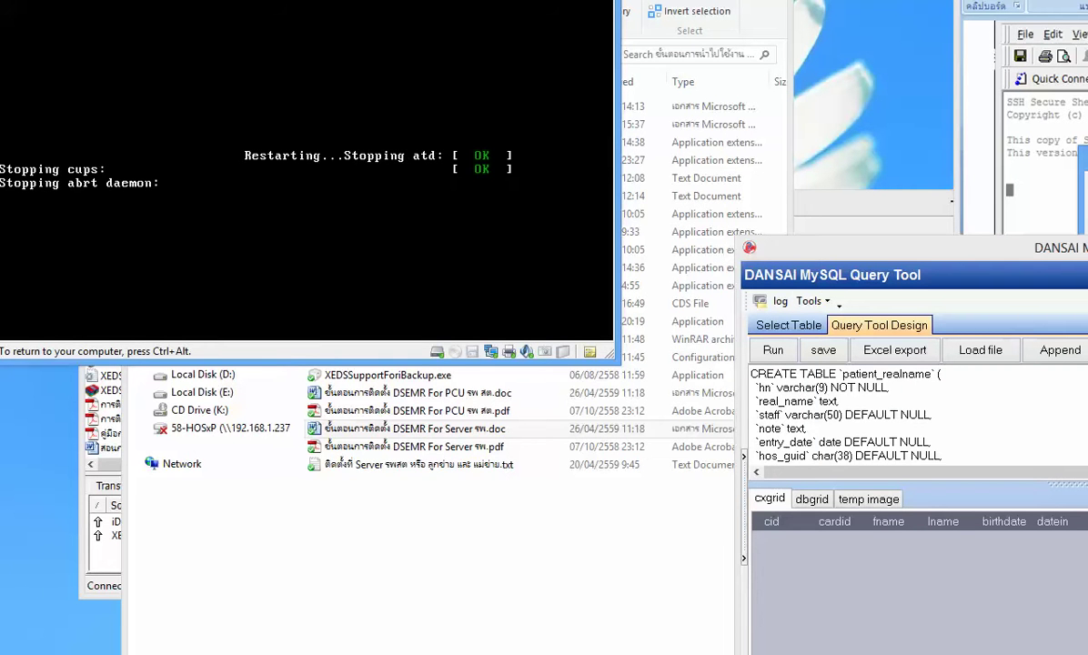